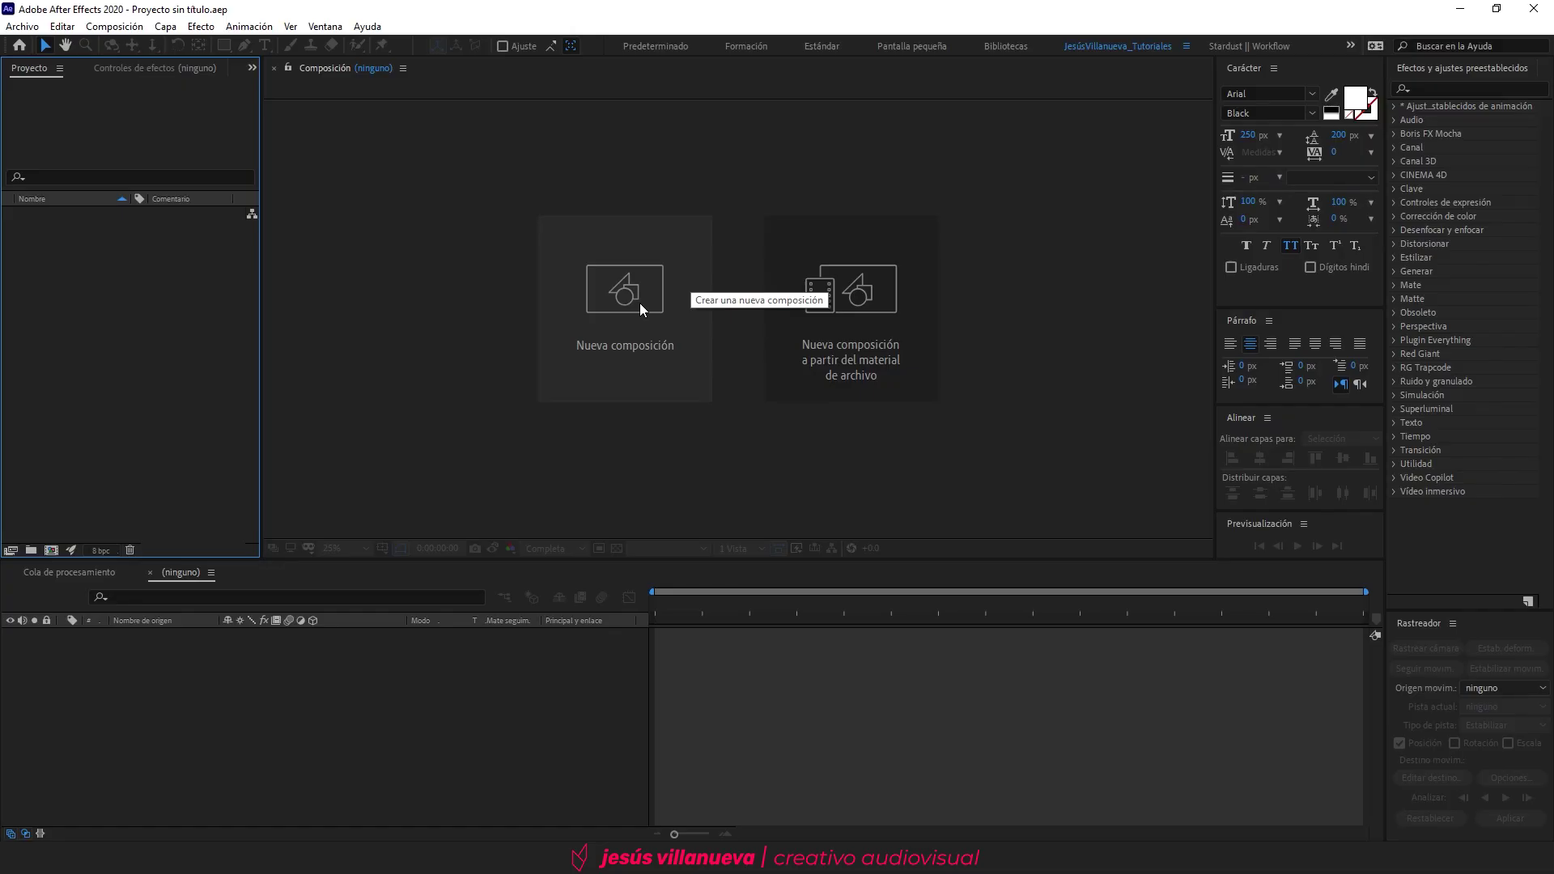
Create the Estela_Luz_Texto composition at 1920×1080, 10 seconds, 59.94 fps, with a black background
left_click(641, 304)
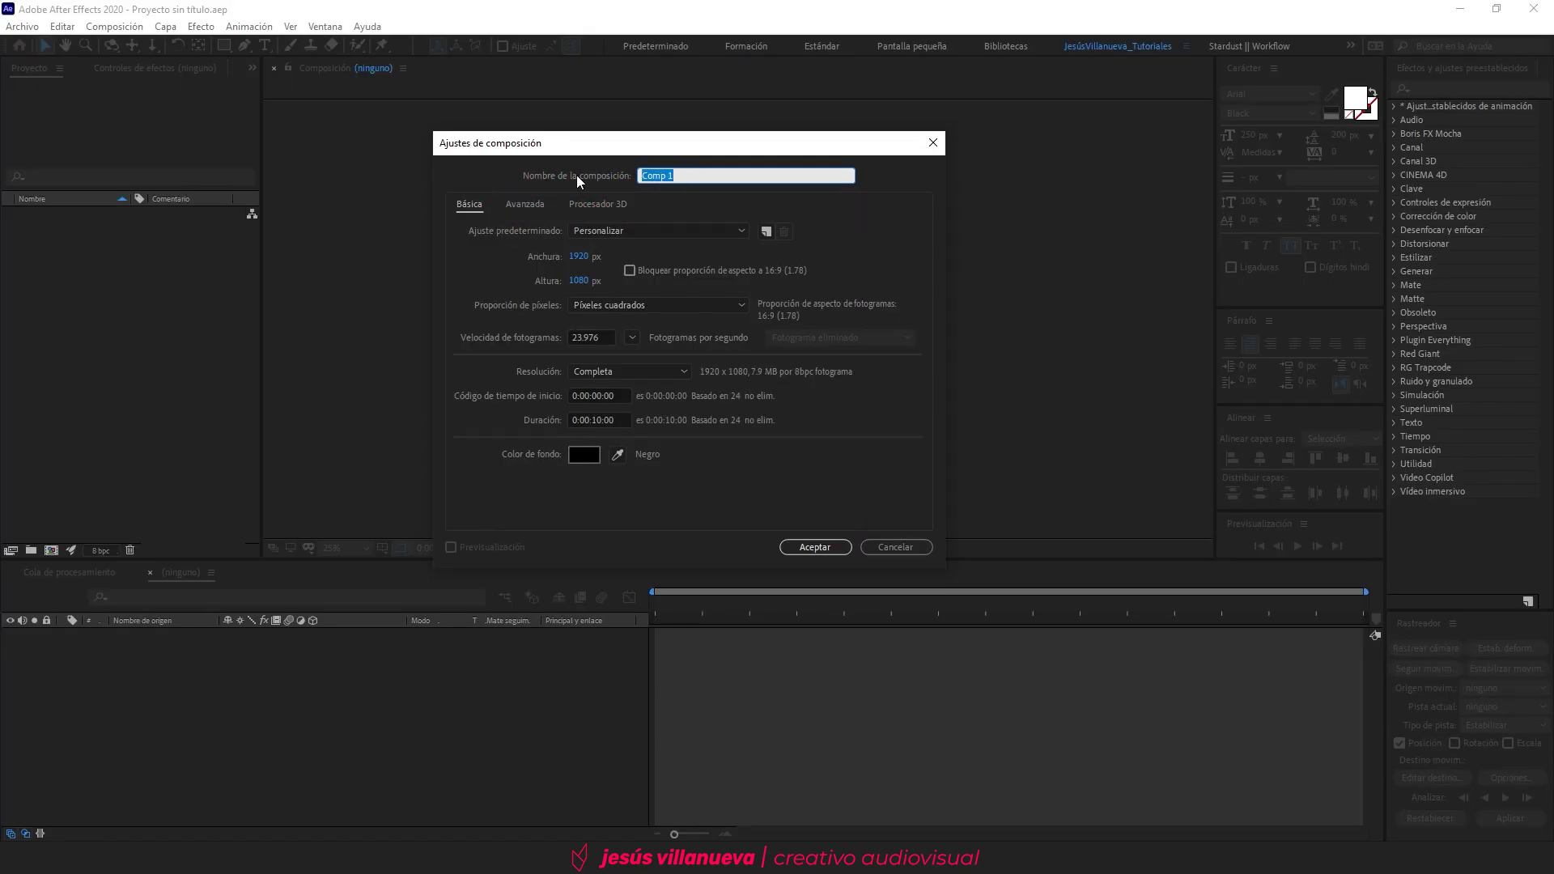
type("Este")
type("la_Luz_Texto")
double_click(603, 340)
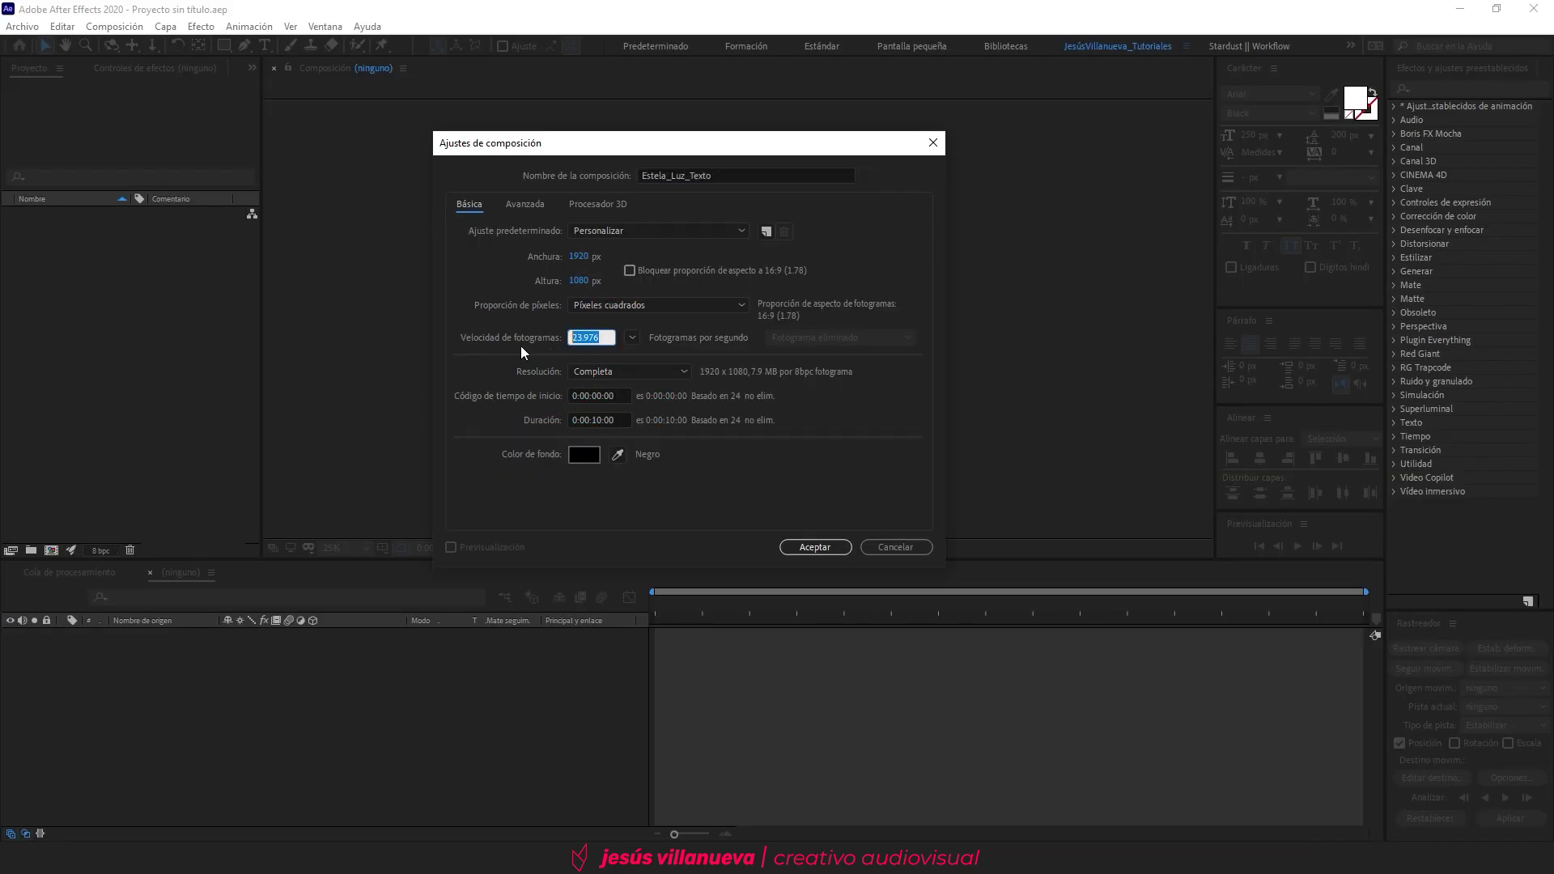
type("59.94")
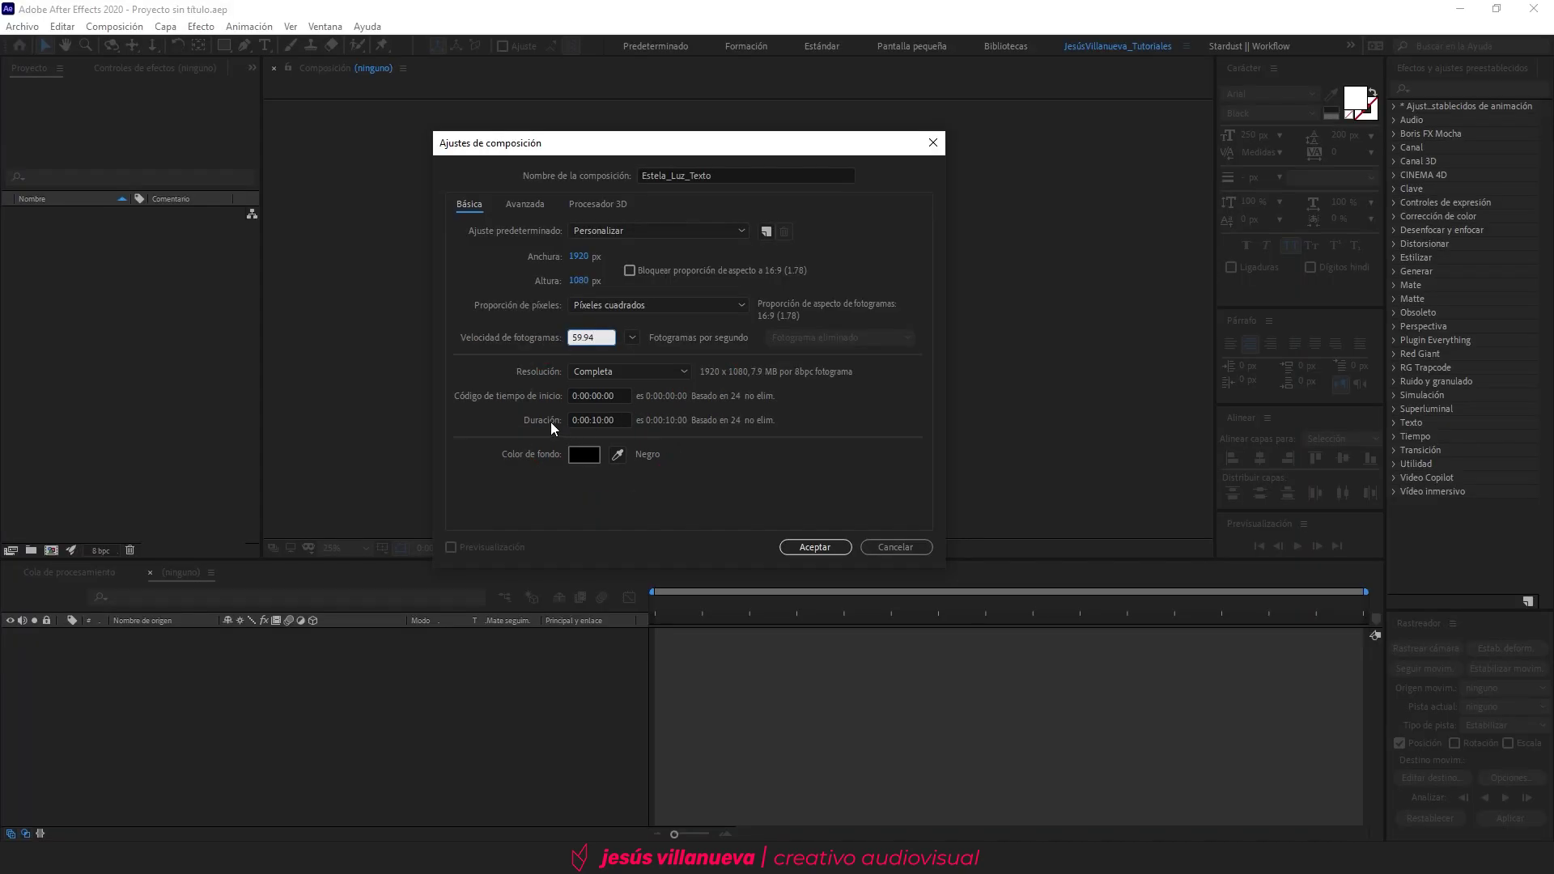
left_click(549, 421)
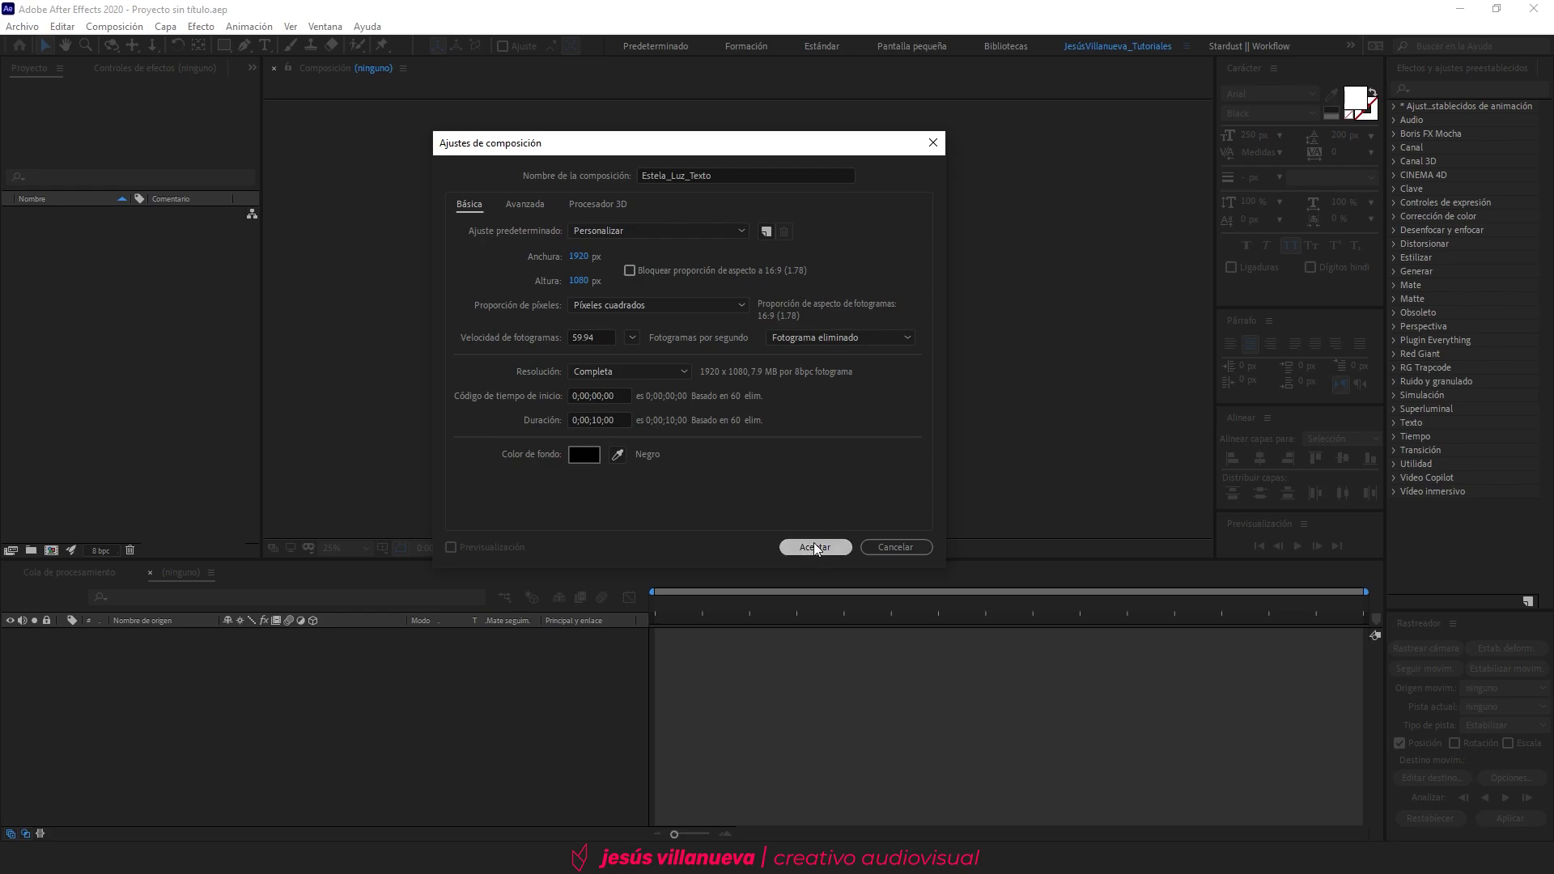
left_click(816, 548)
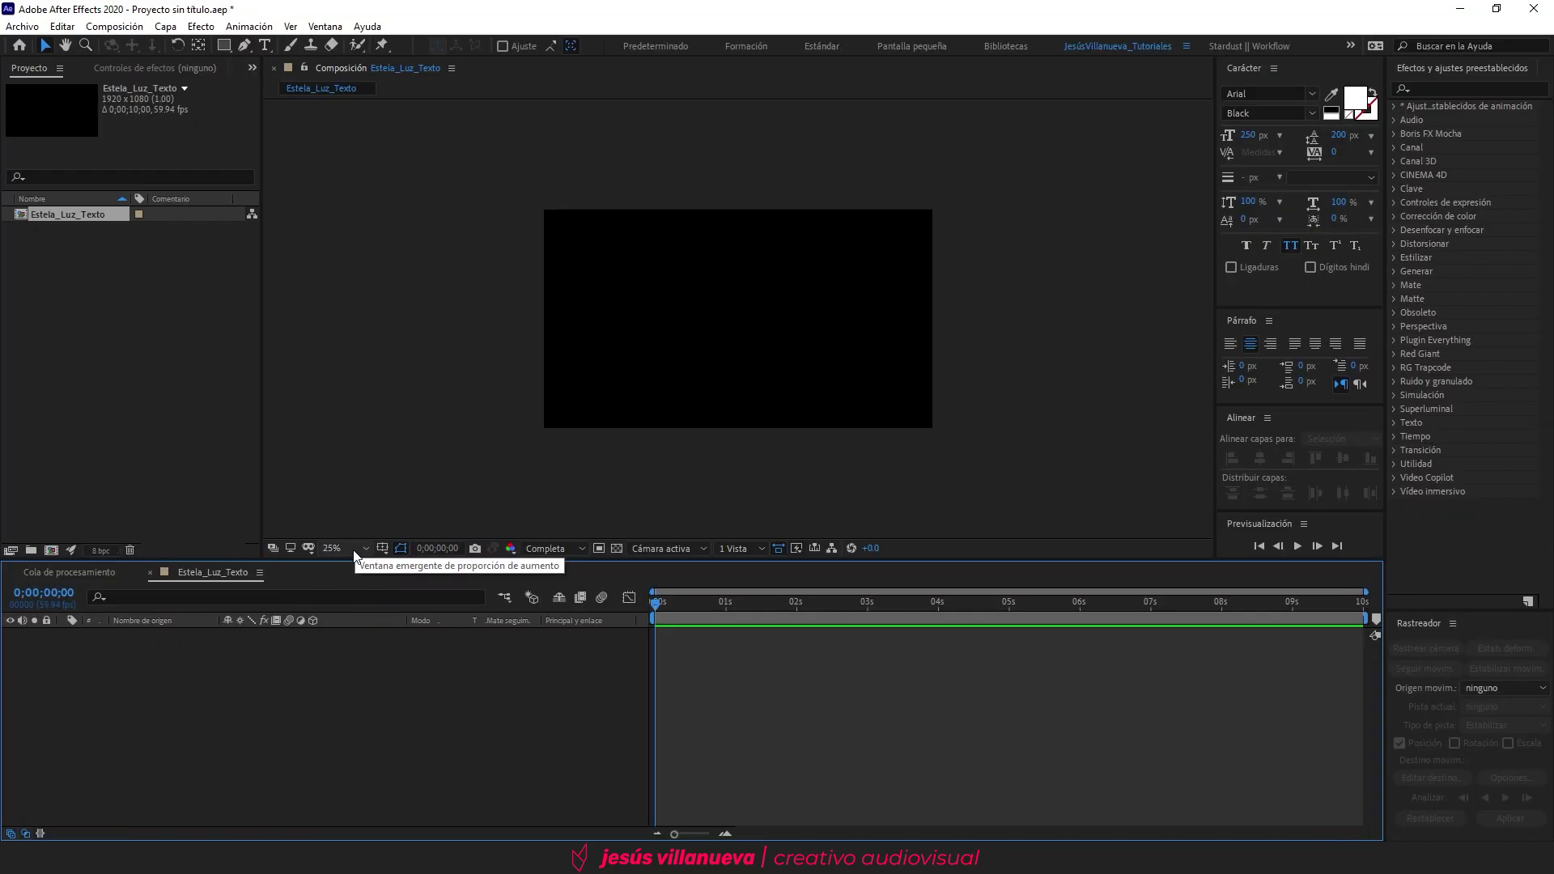
Fit the composition in the viewer and type STAR on one line and WARS below it
left_click(353, 549)
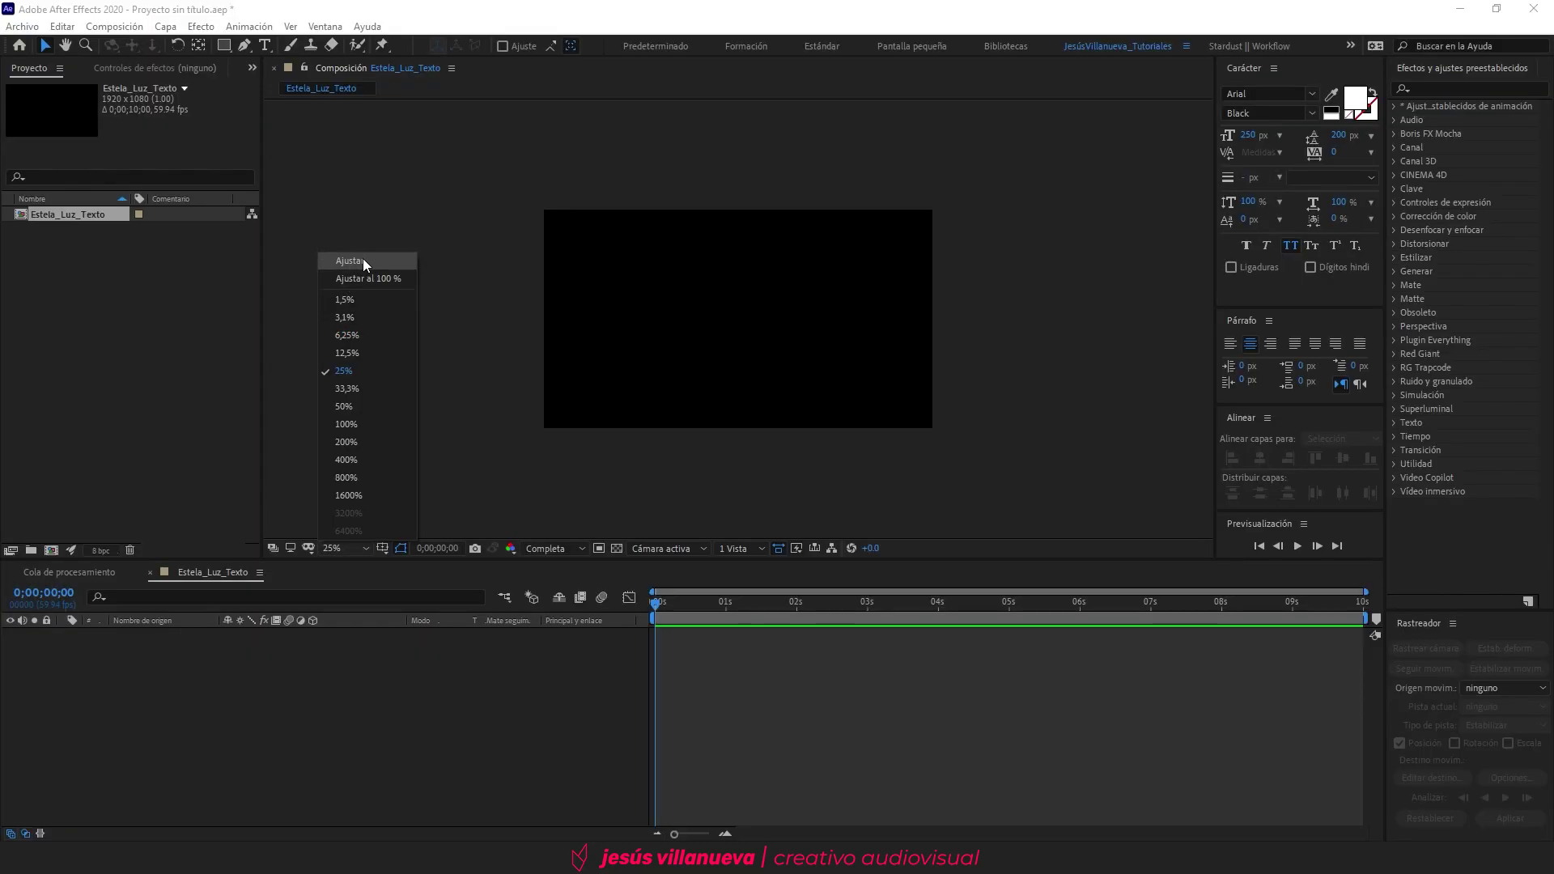
left_click(361, 260)
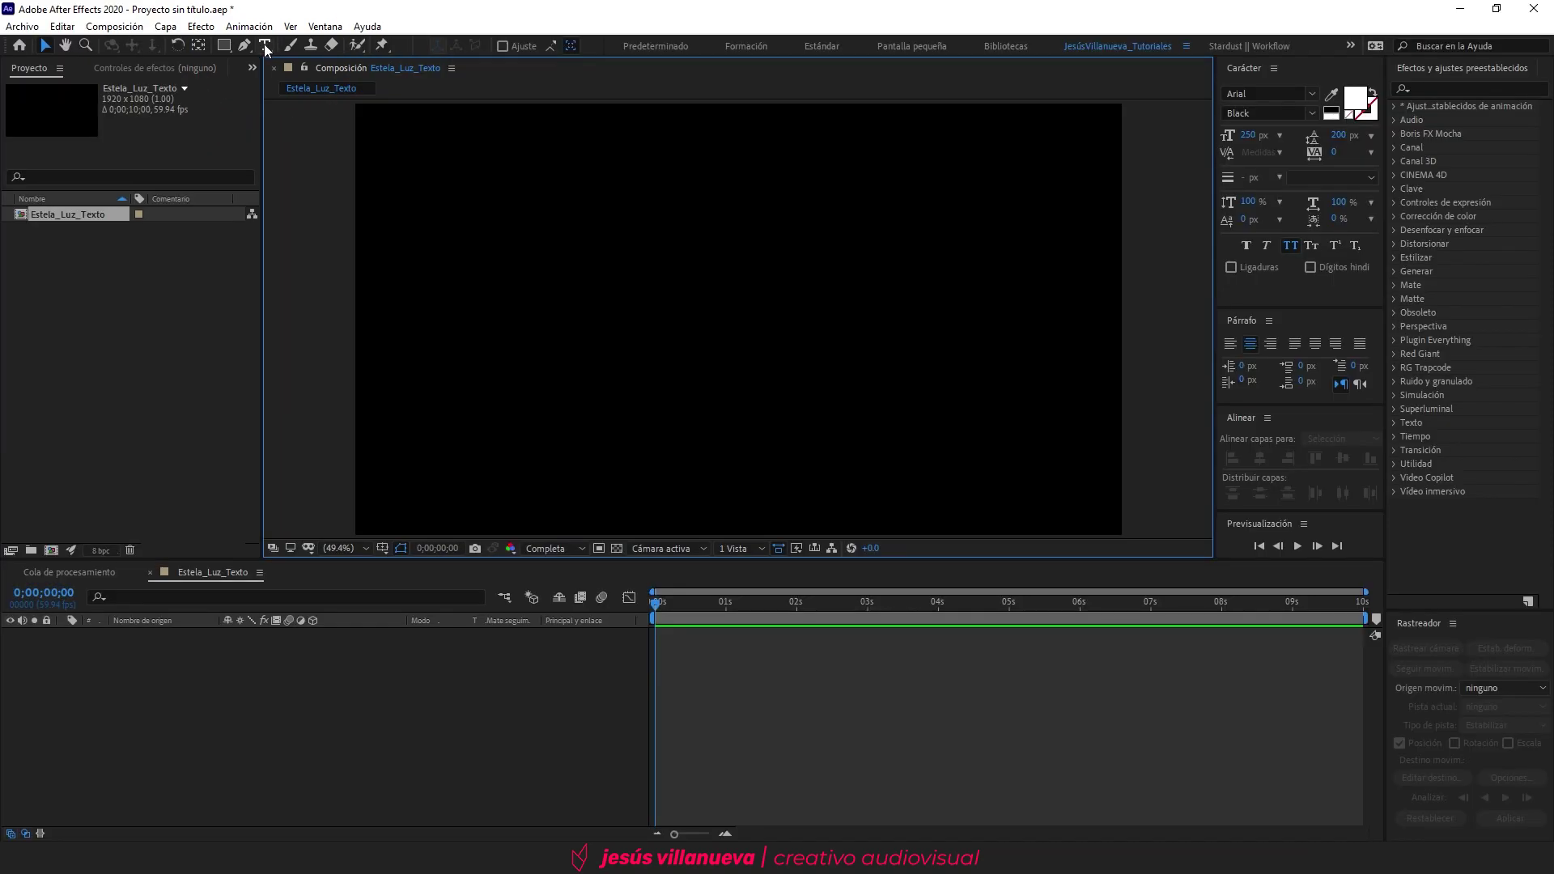
left_click(265, 46)
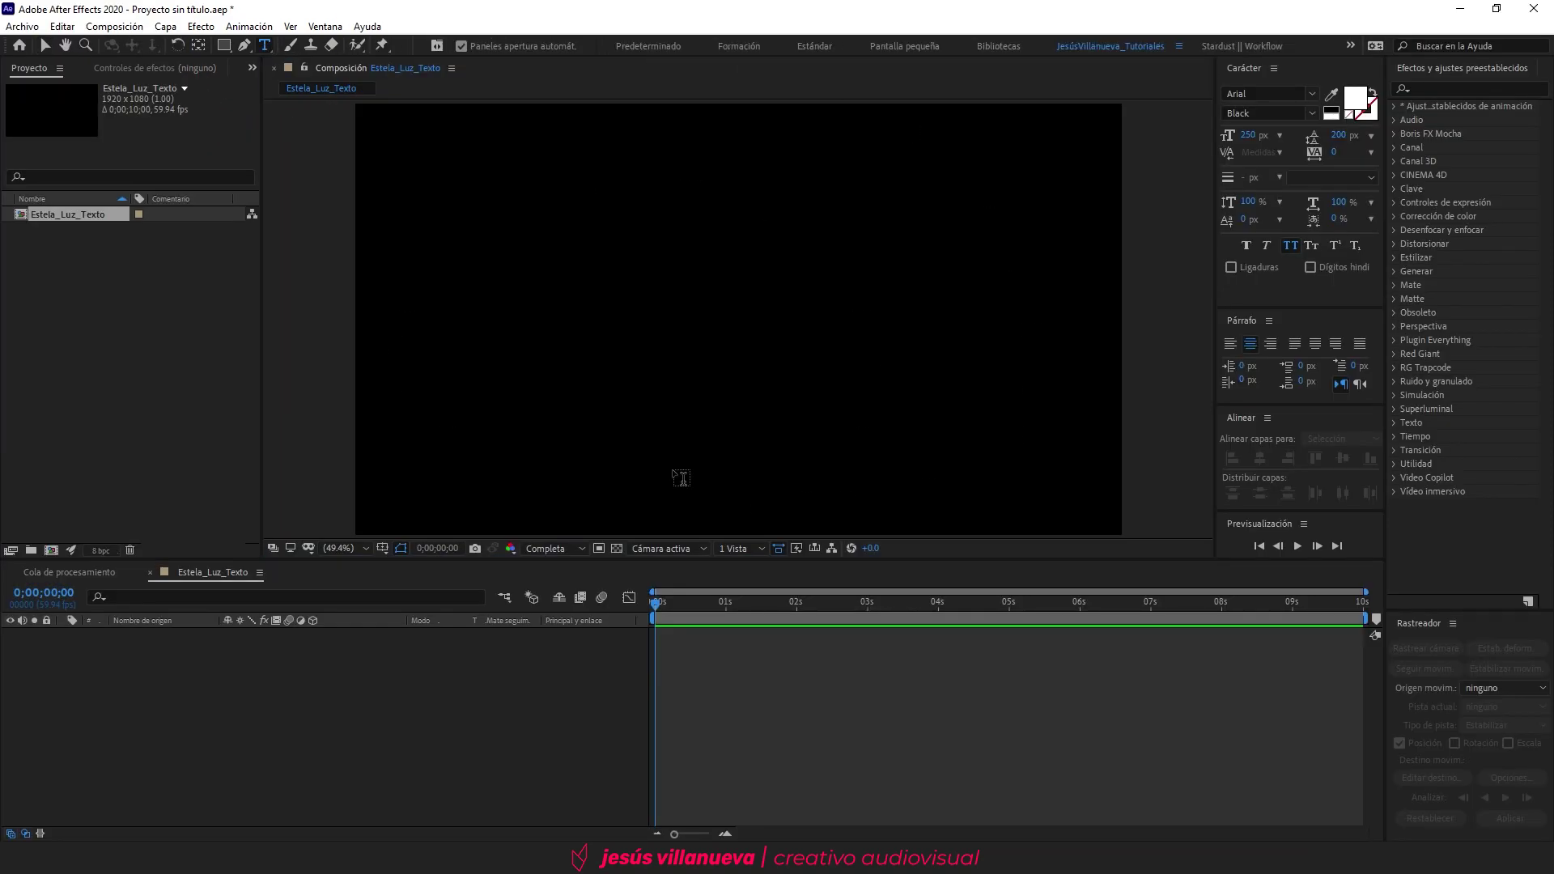
left_click(775, 310)
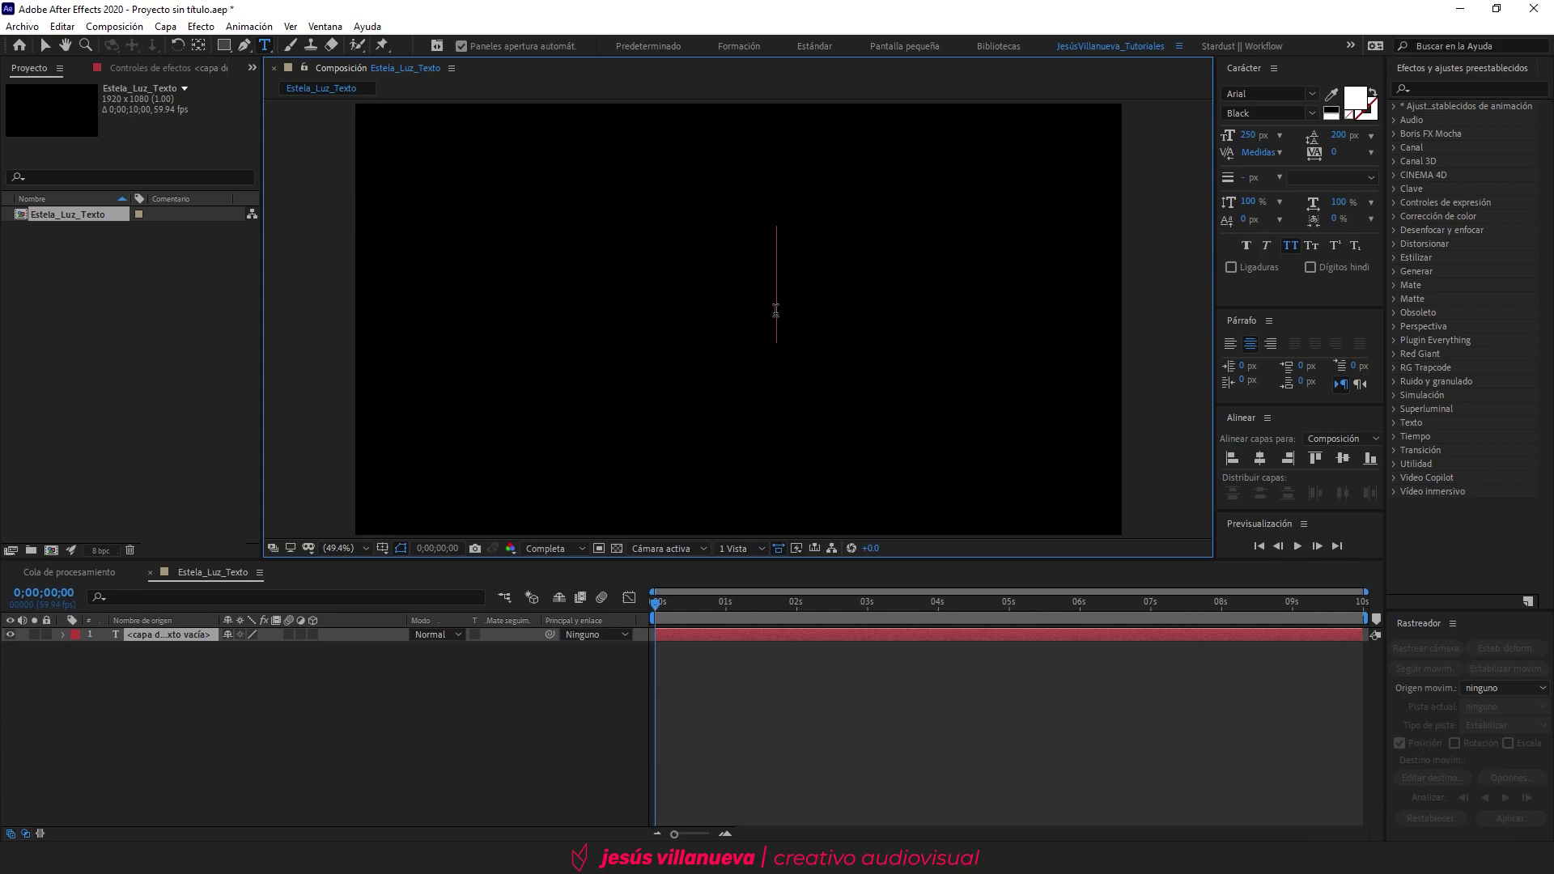
type("STAR")
key("Return")
type("WARS")
Format the STAR WARS text in Star Jedi at 200 px with 150 px leading
double_click(117, 635)
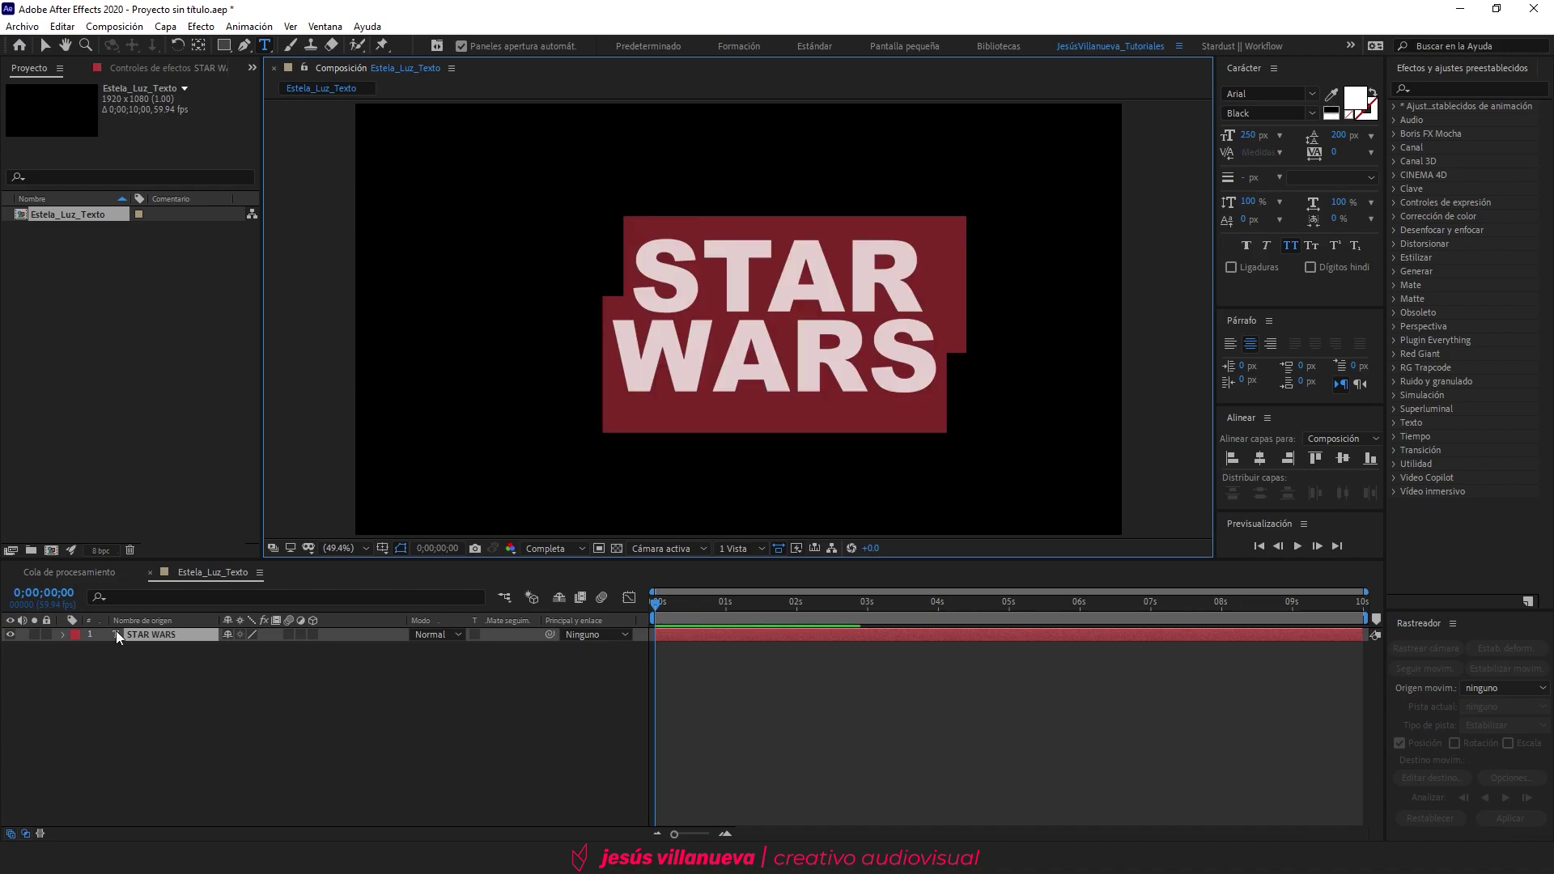
left_click(1278, 95)
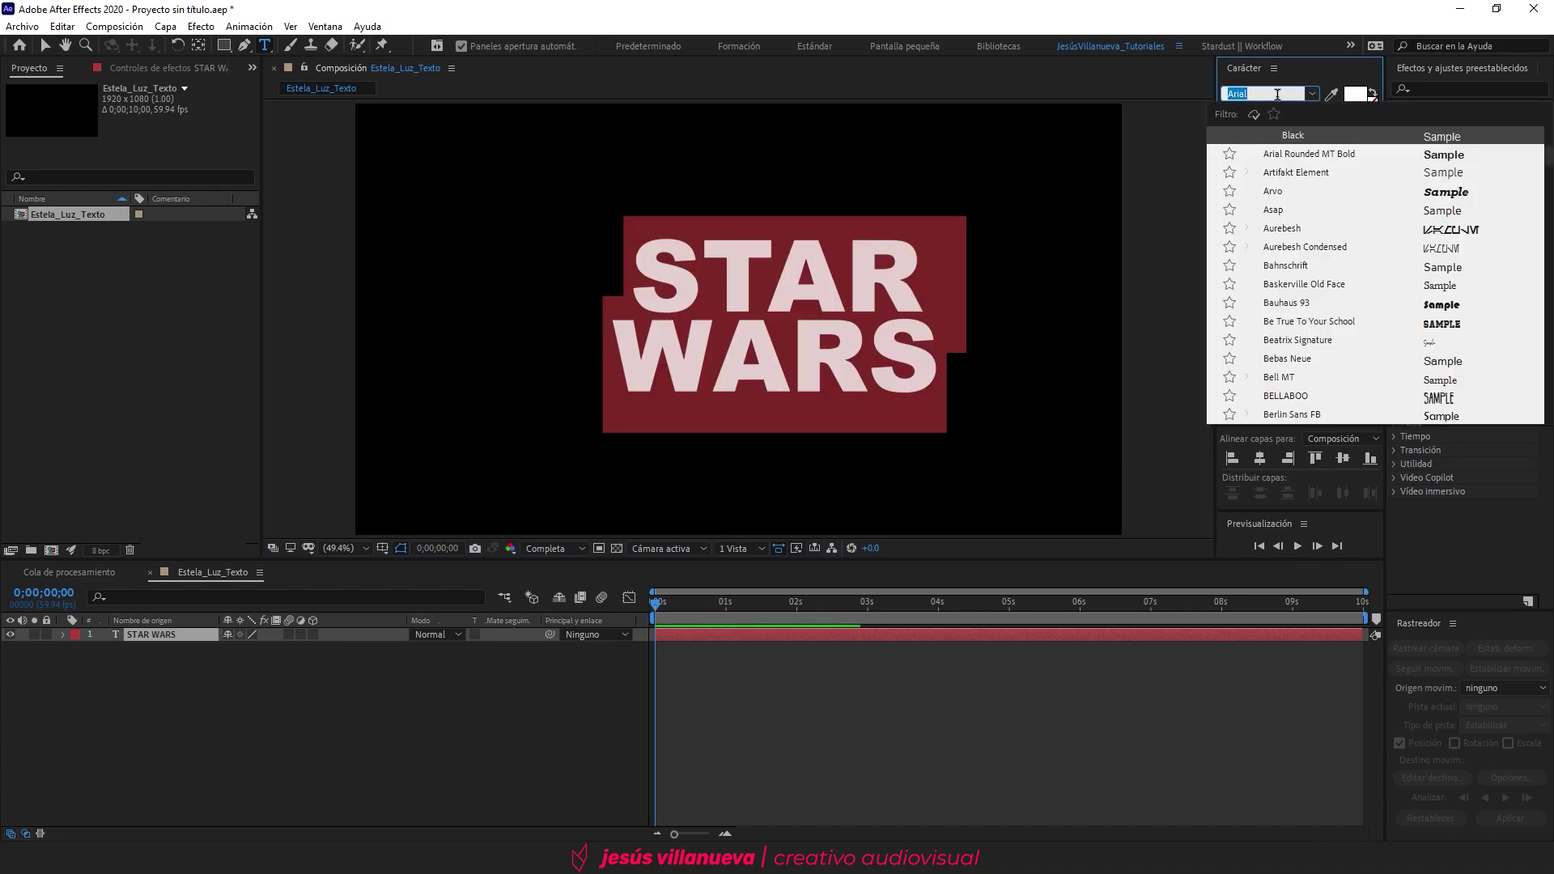
type("Star Jedi")
key("Return")
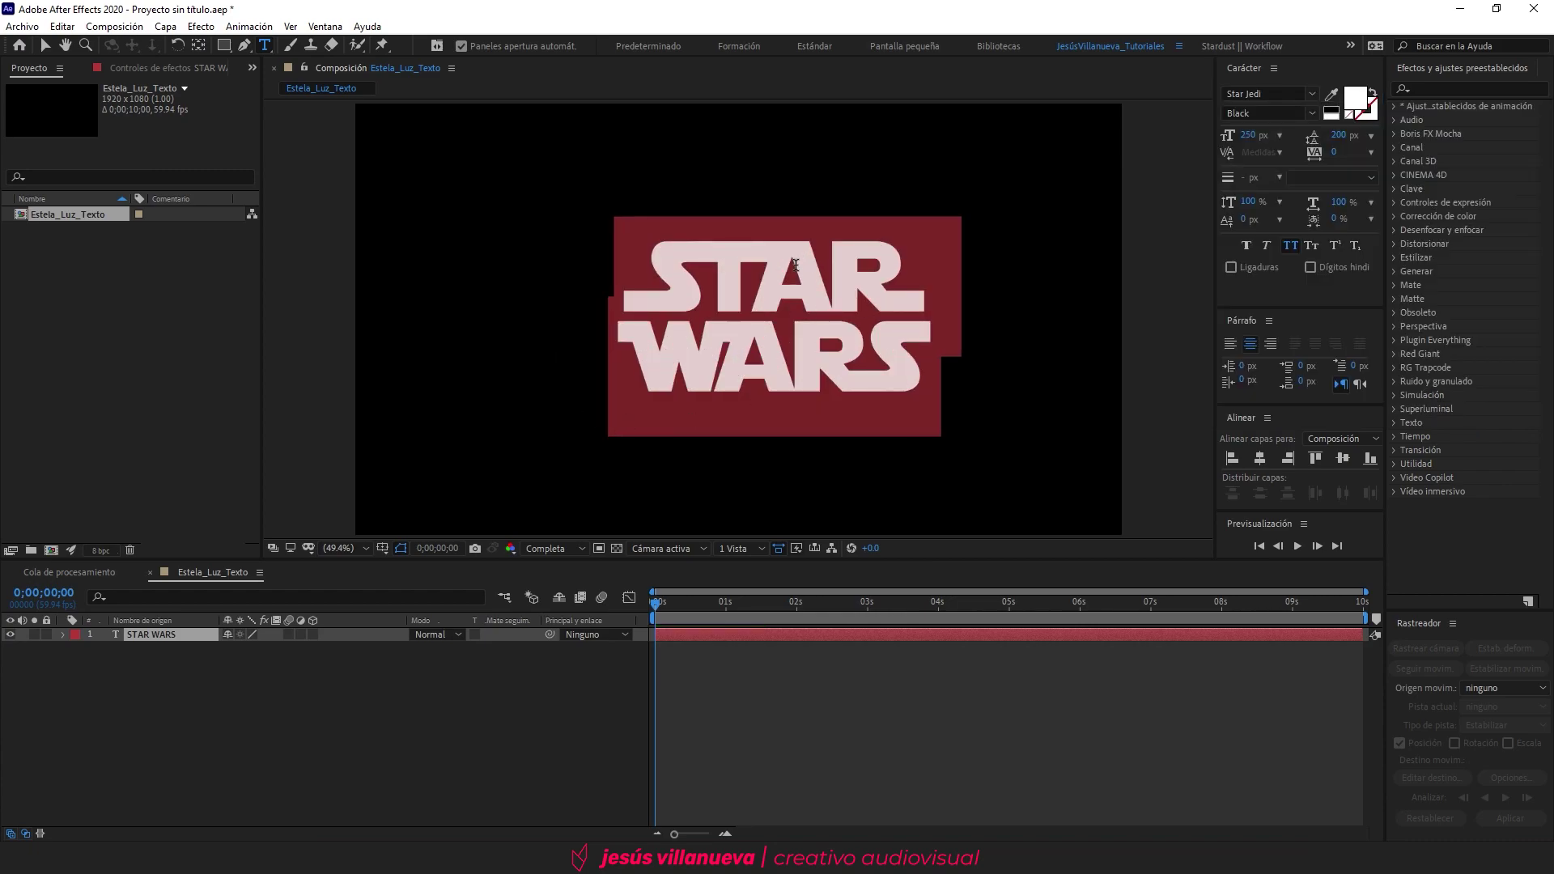
left_click(1249, 134)
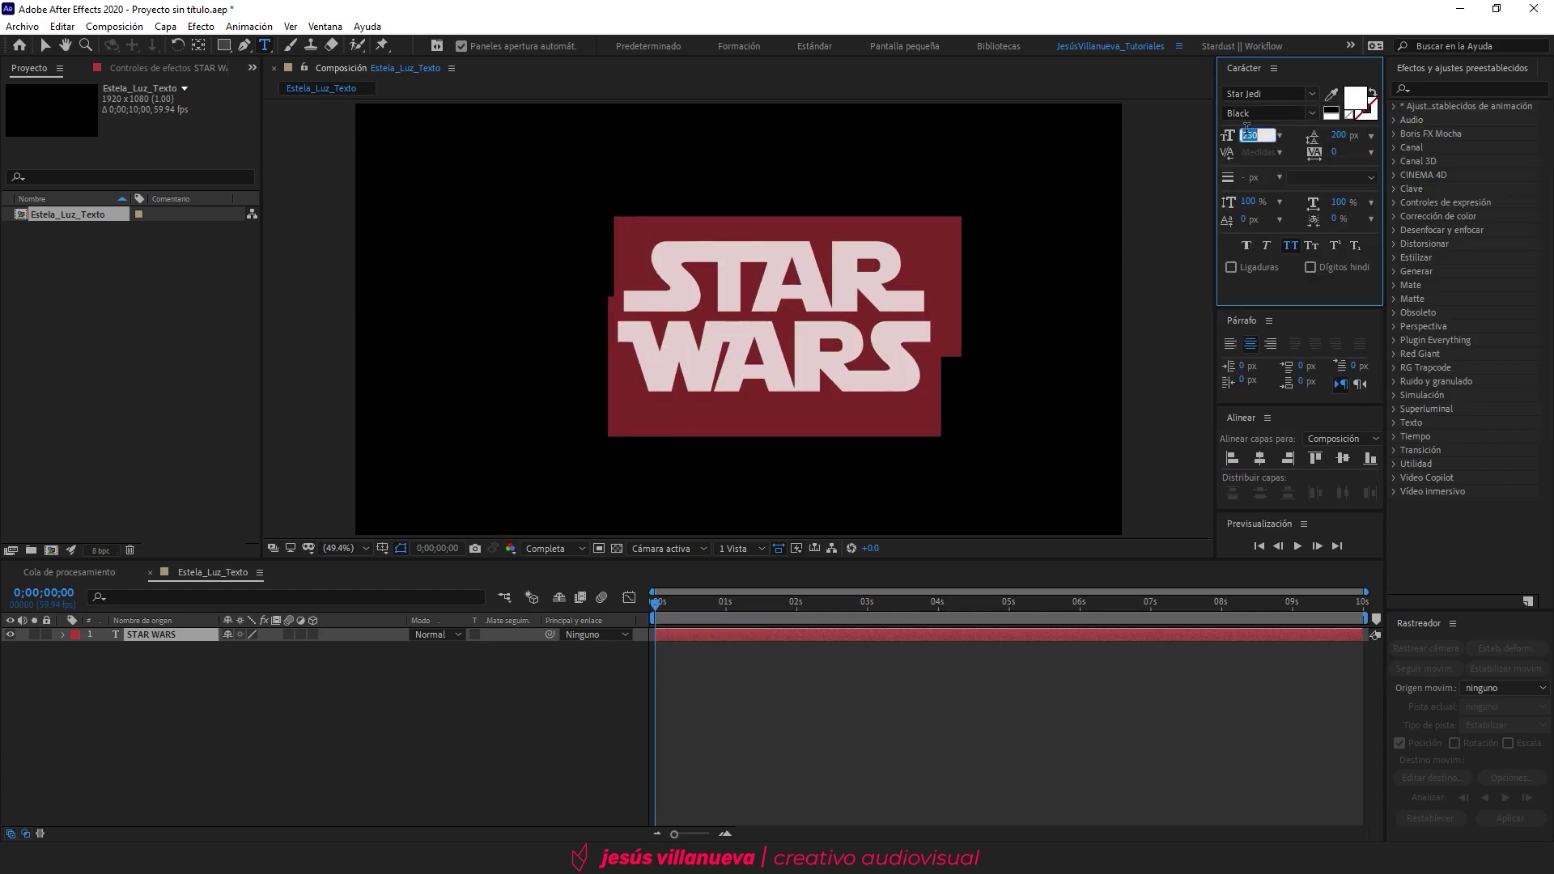
type("200")
key("Return")
left_click(1336, 136)
type("150")
key("Return")
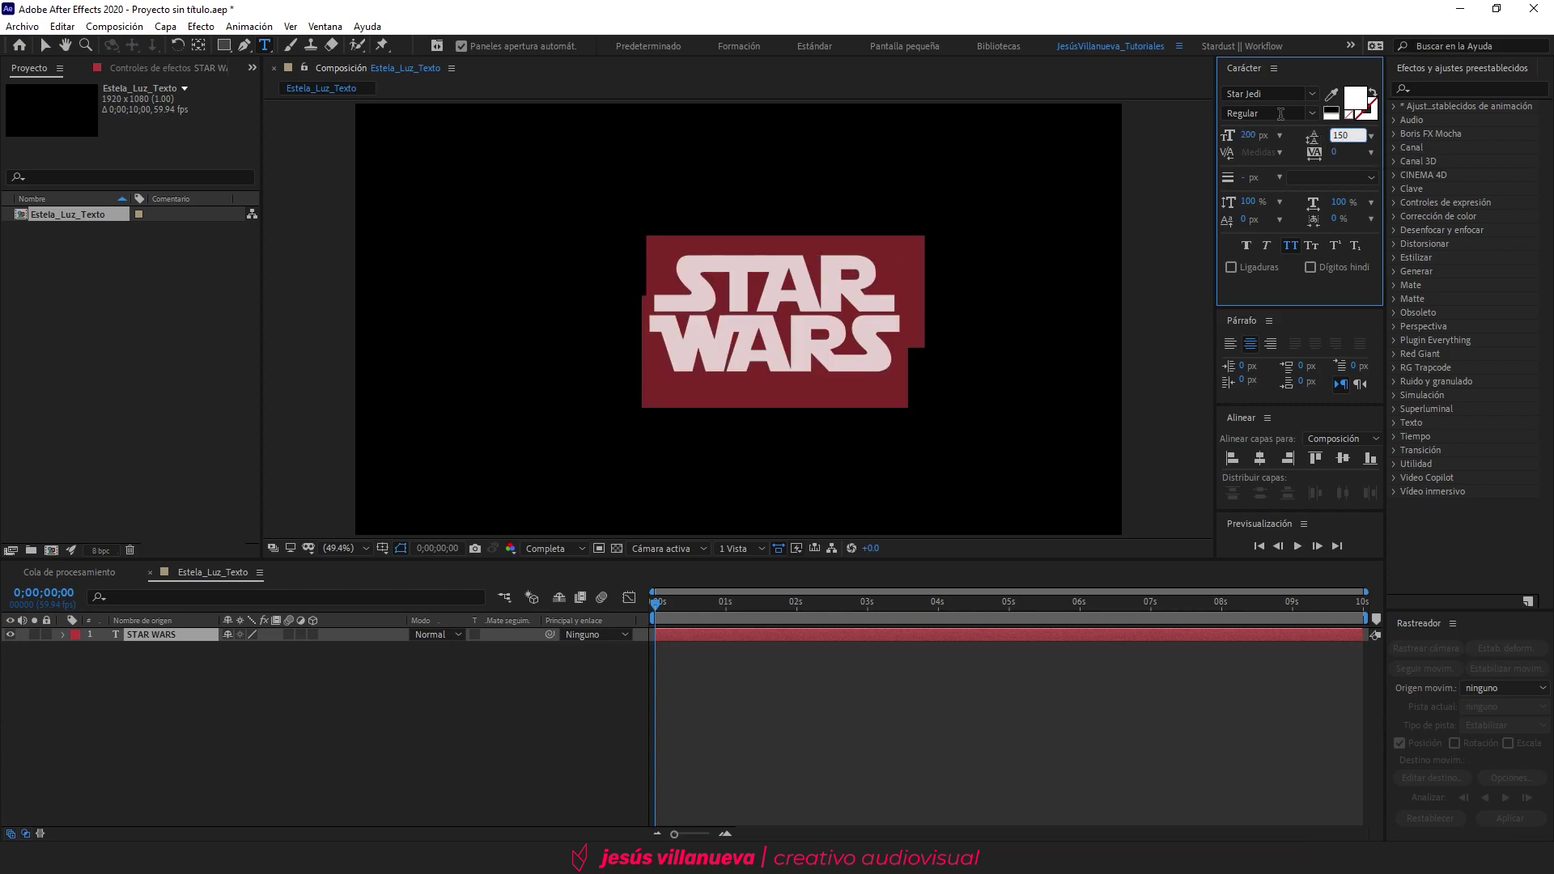
left_click(46, 46)
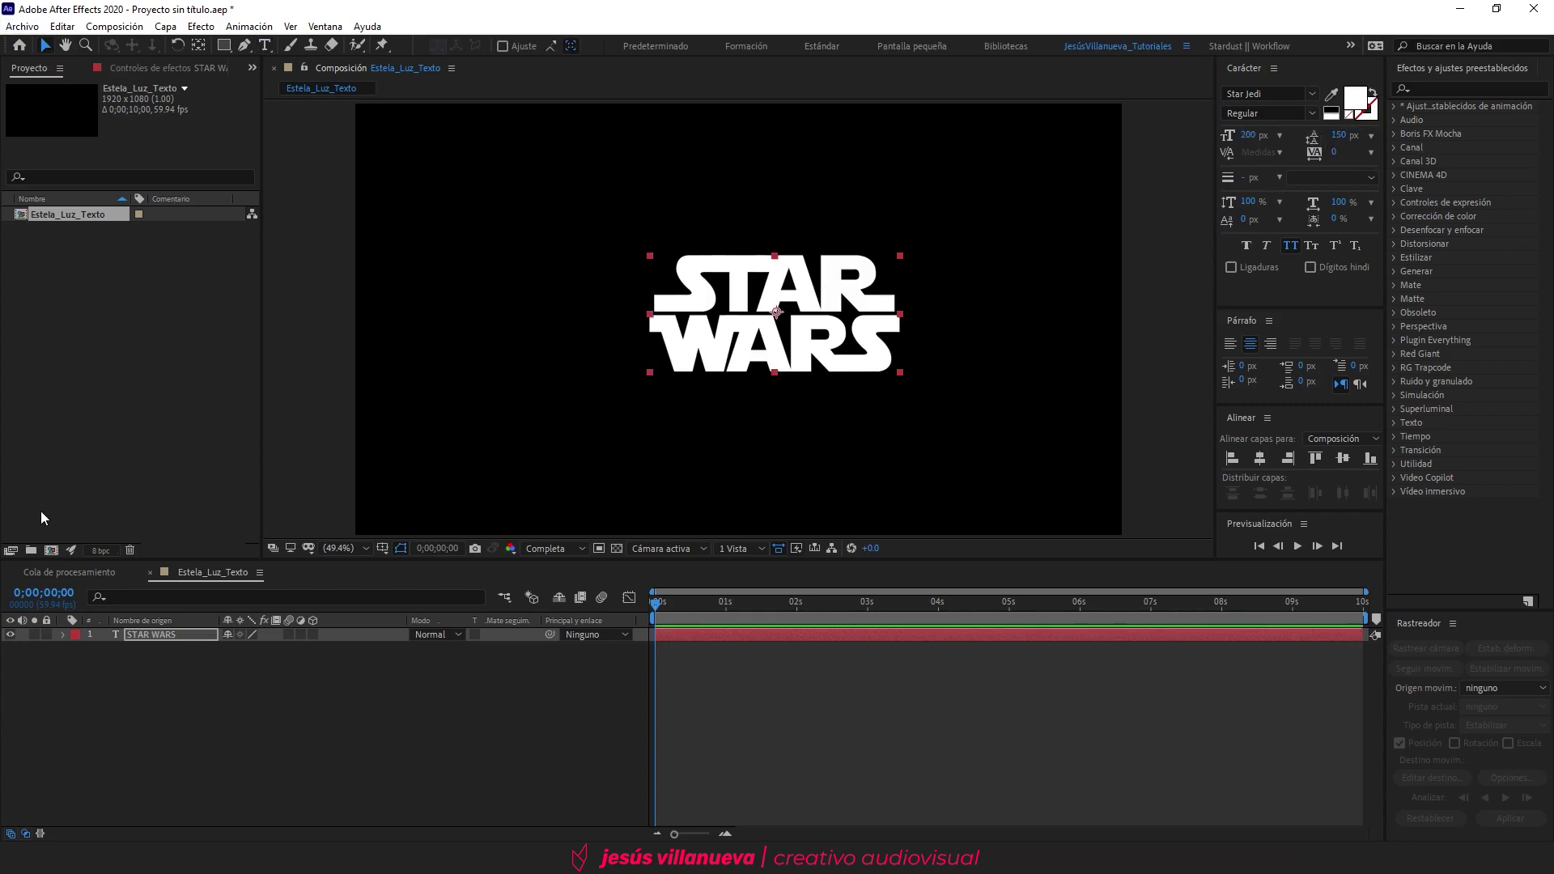
Centre-align the STAR WARS lines and centre the title horizontally and vertically in the frame
double_click(115, 636)
left_click(1251, 345)
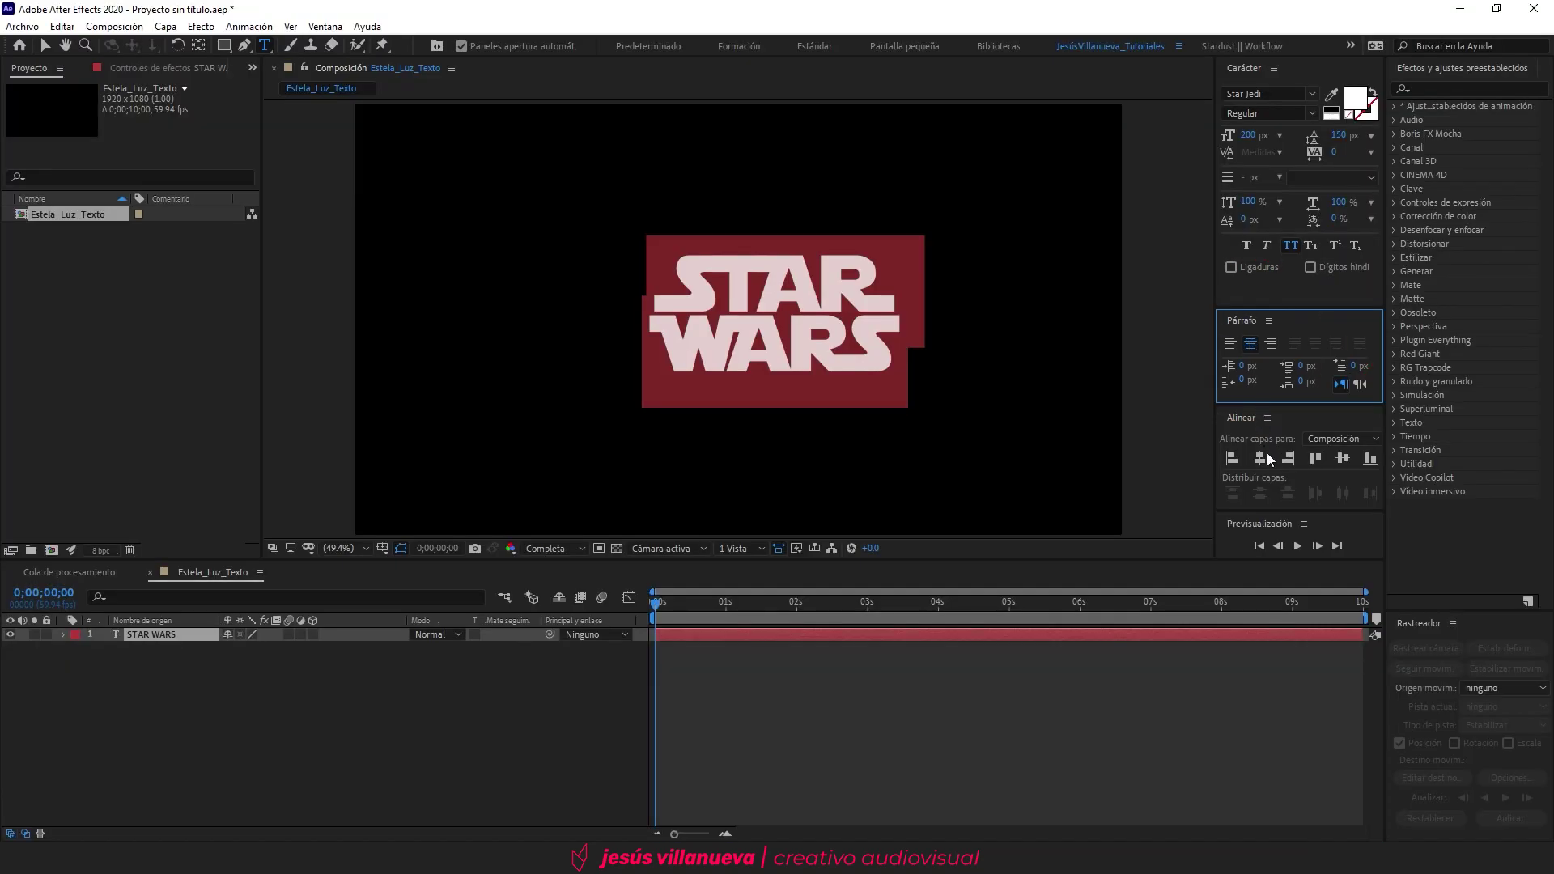
left_click(1262, 458)
left_click(1343, 459)
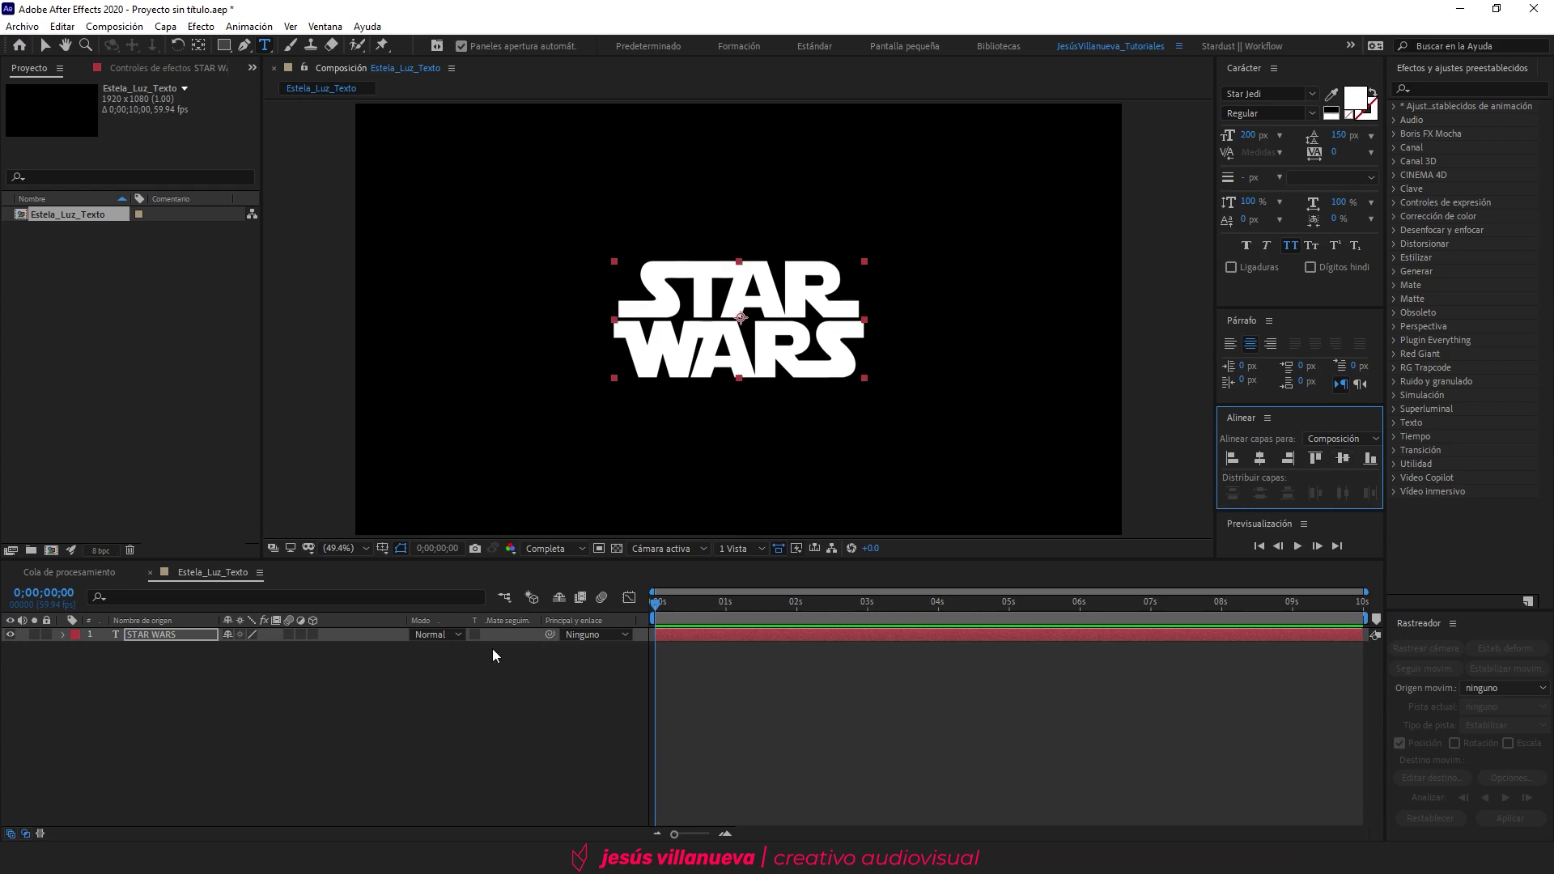
left_click(404, 680)
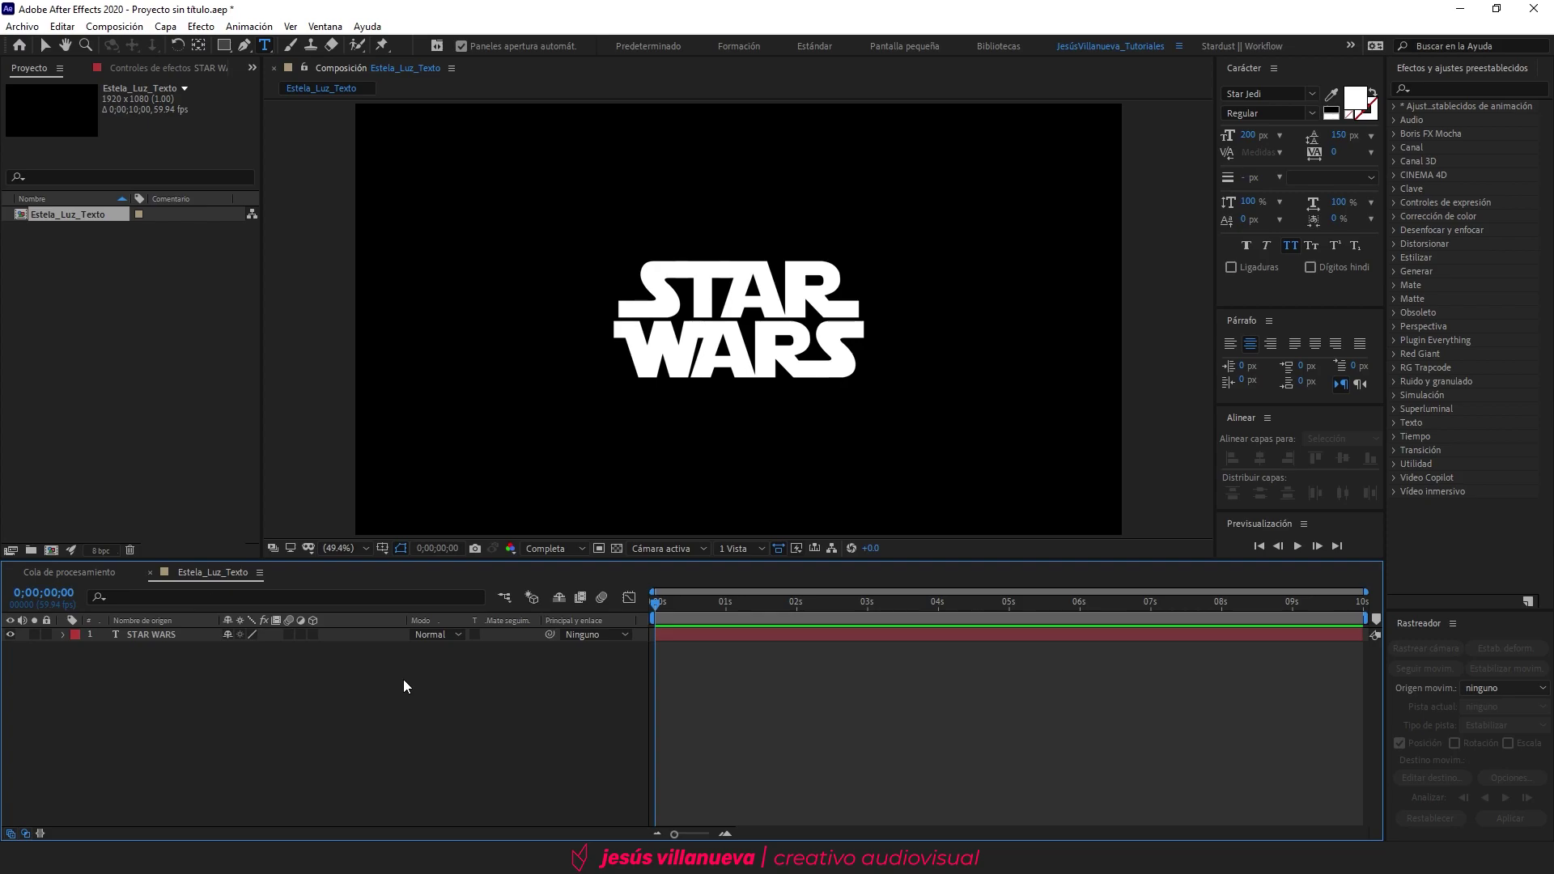
Add a wiggle(1,250) expression to the STAR WARS layer's Position
left_click(146, 633)
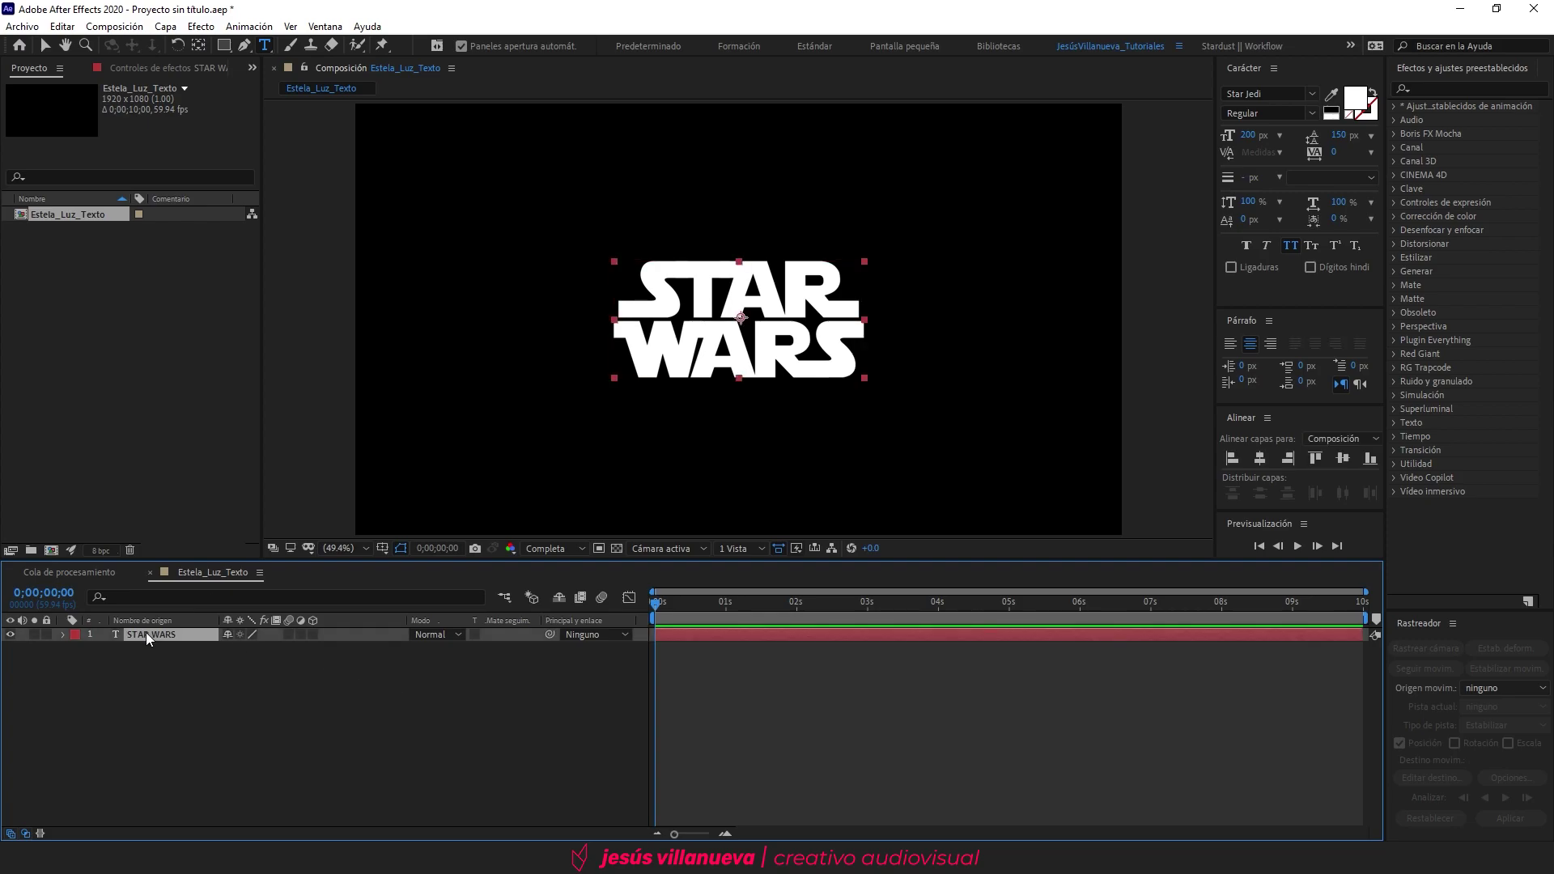
key("p")
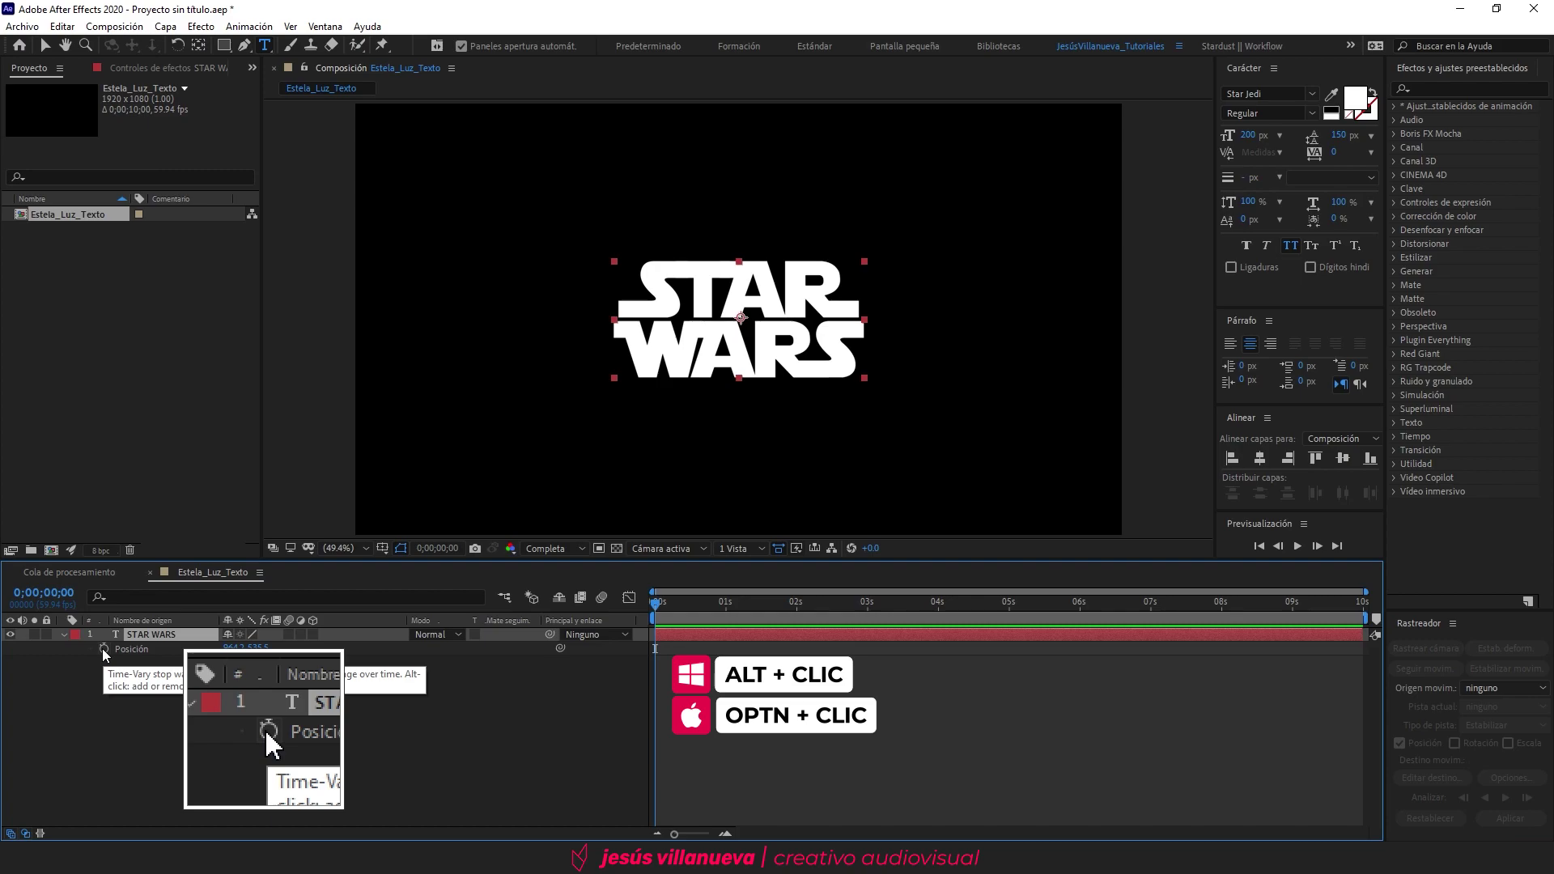
left_click(103, 651, "alt")
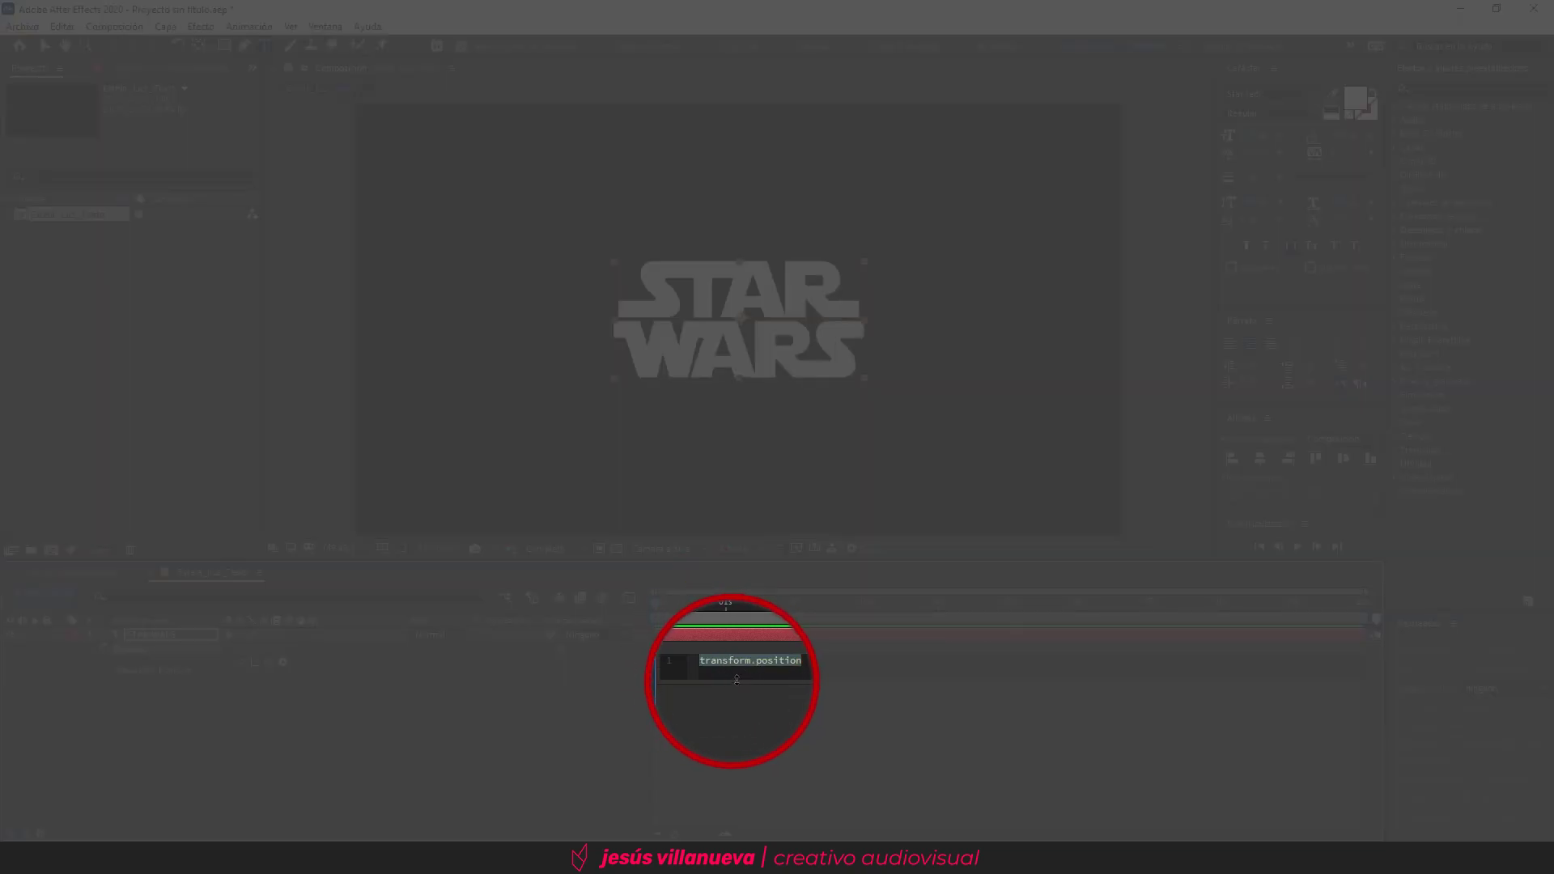
key("End")
key("ctrl+a")
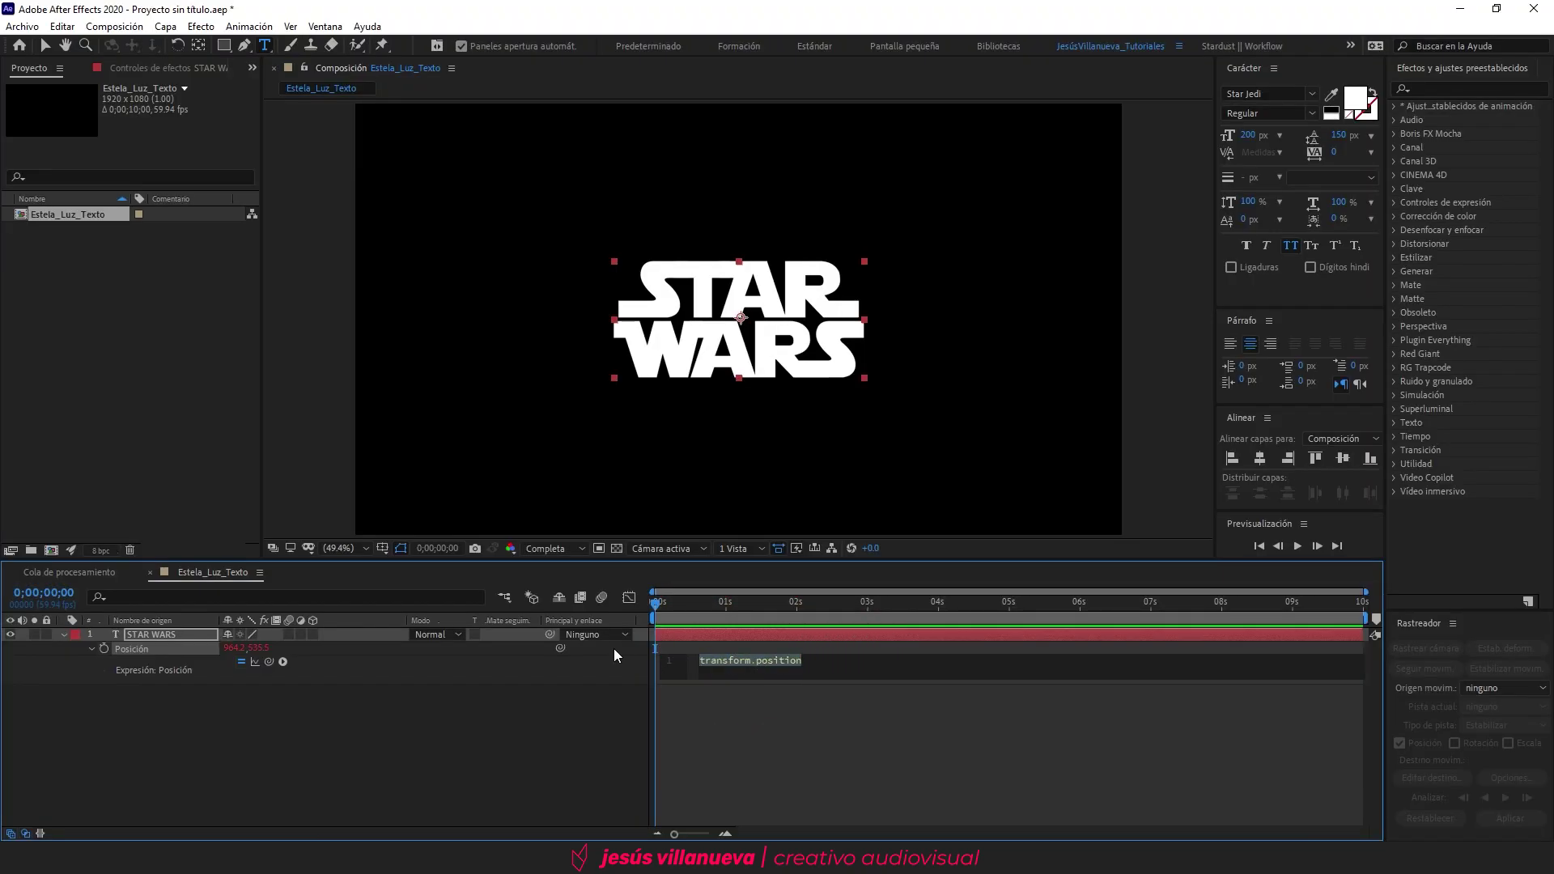
type("wi")
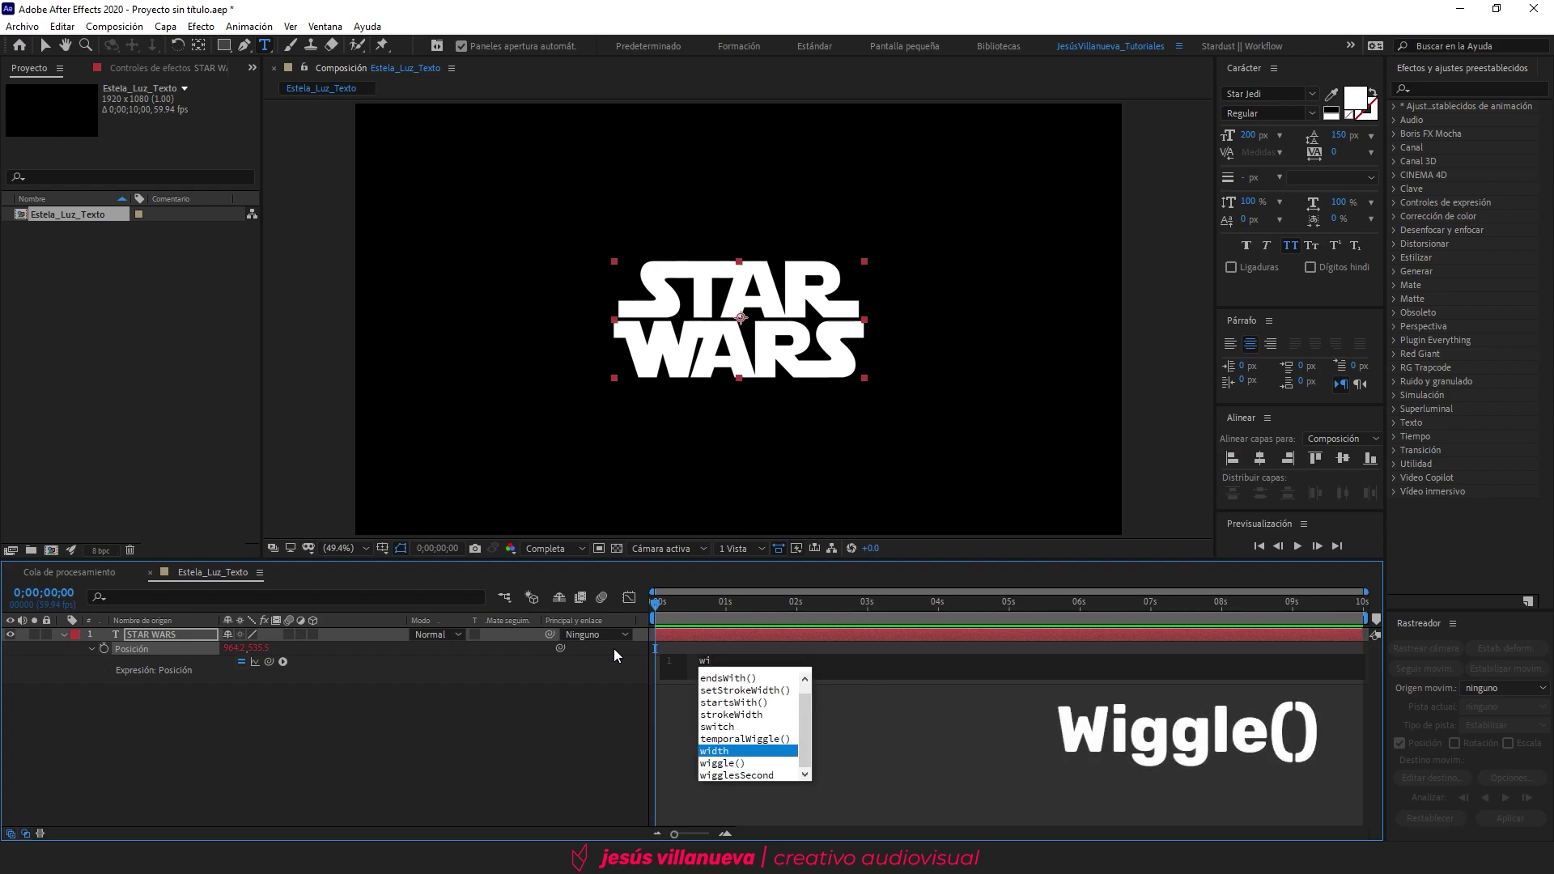
key("Down")
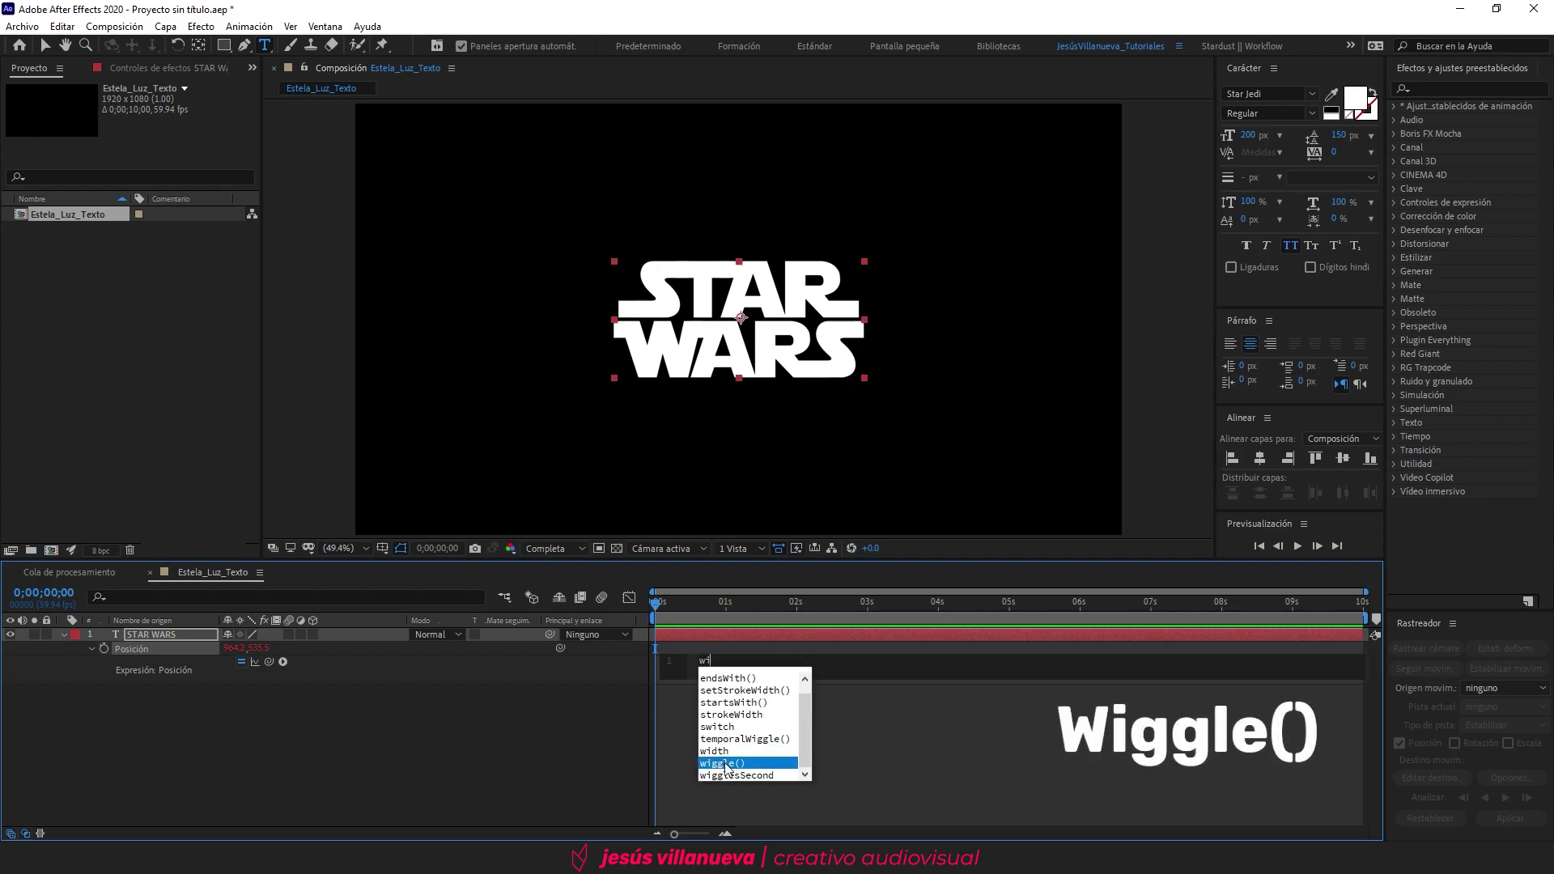
left_click(725, 764)
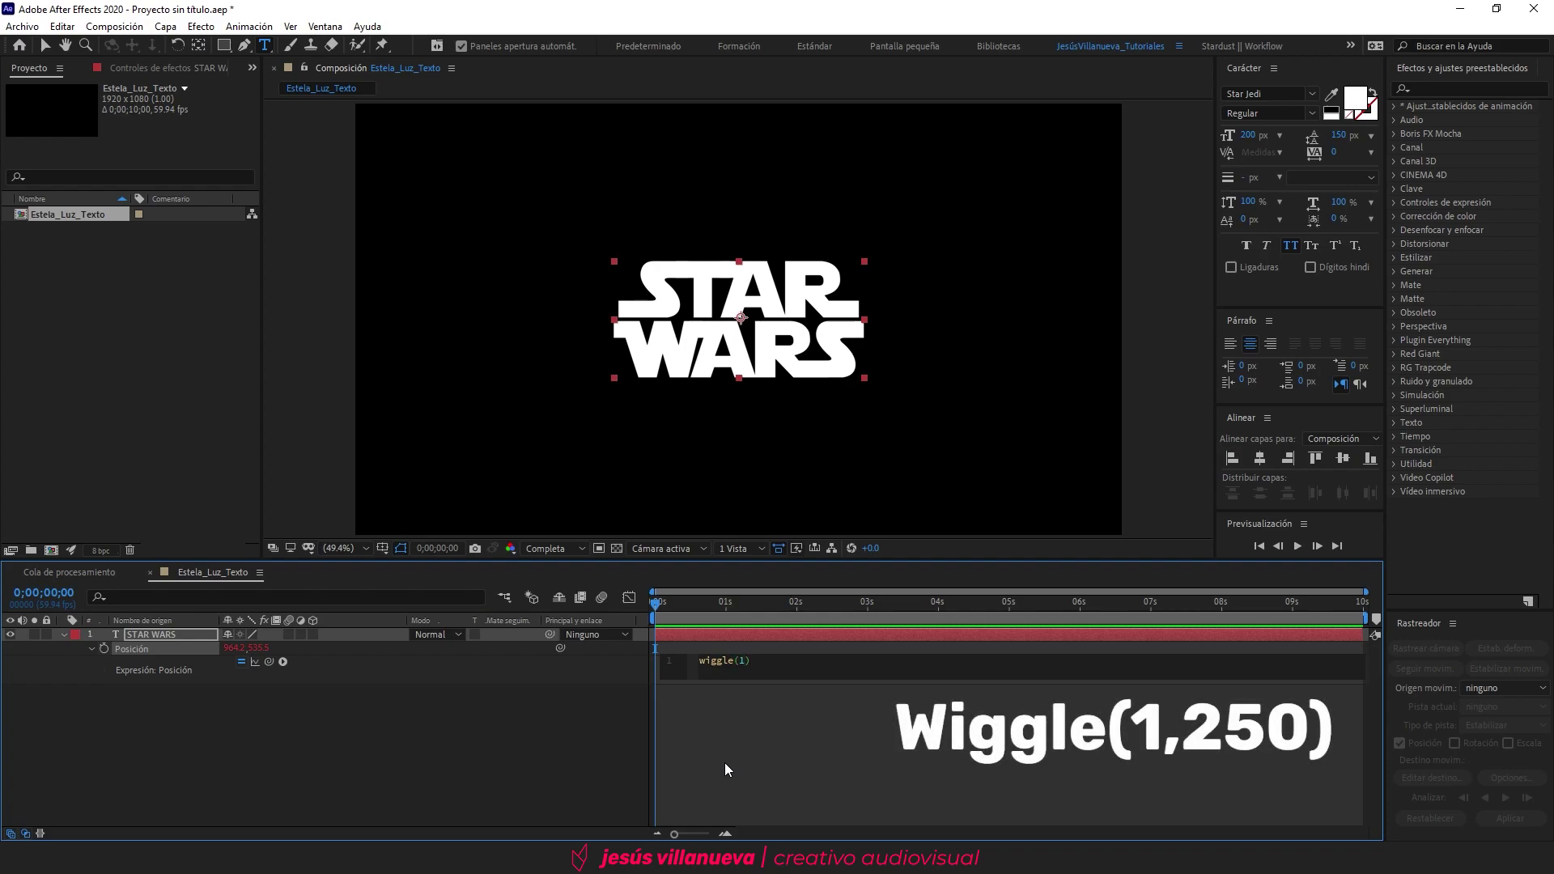
type("1,250")
left_click(814, 648)
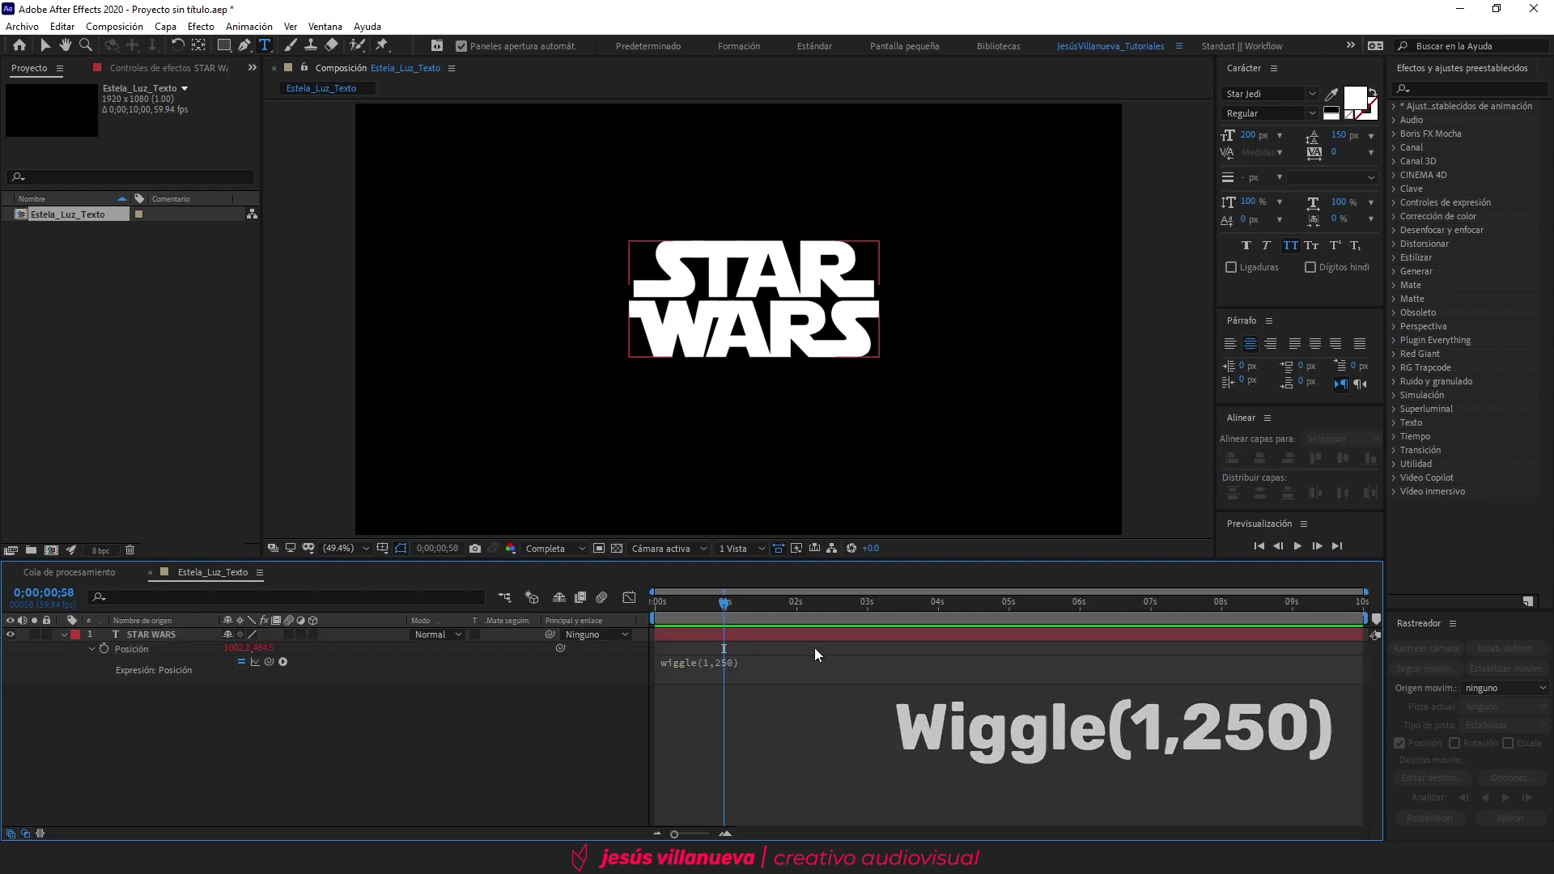
Preview the wiggling title from the start of the timeline
left_click(817, 604)
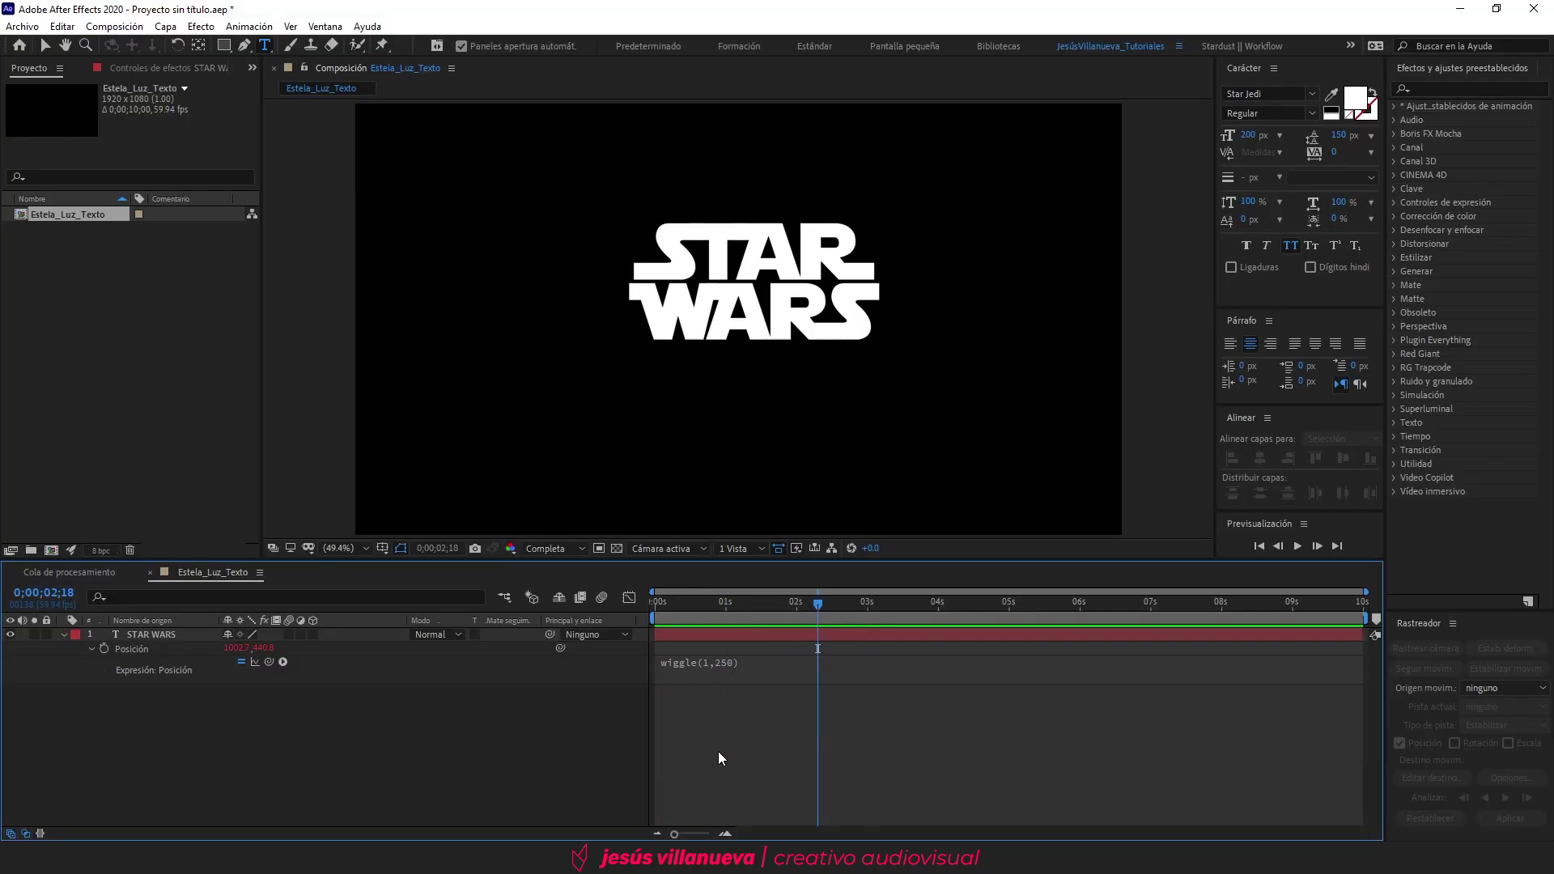
key("Home")
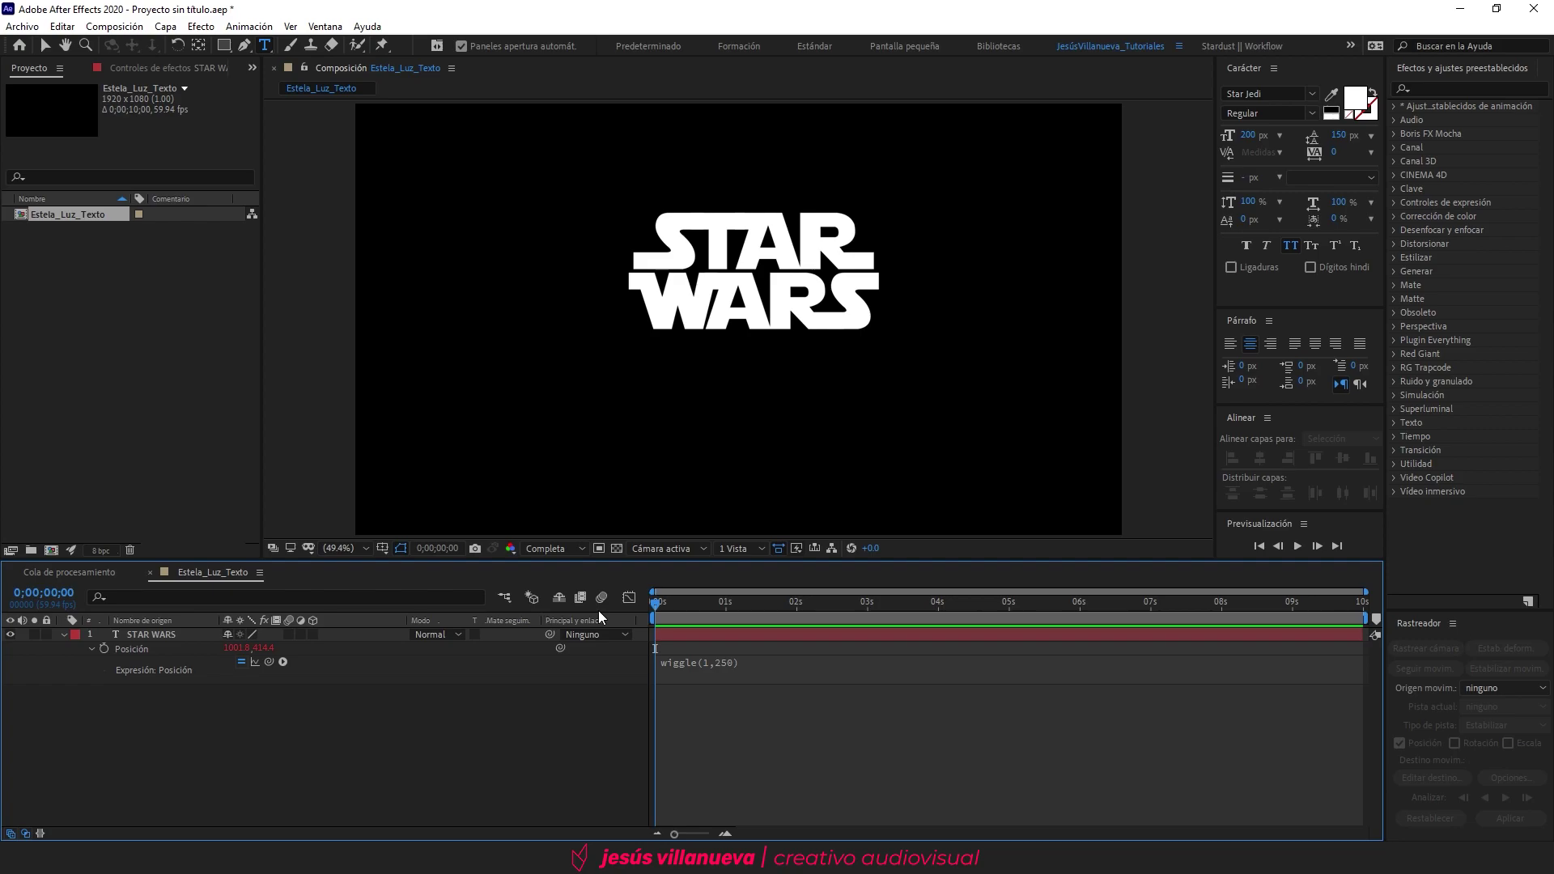
key("space")
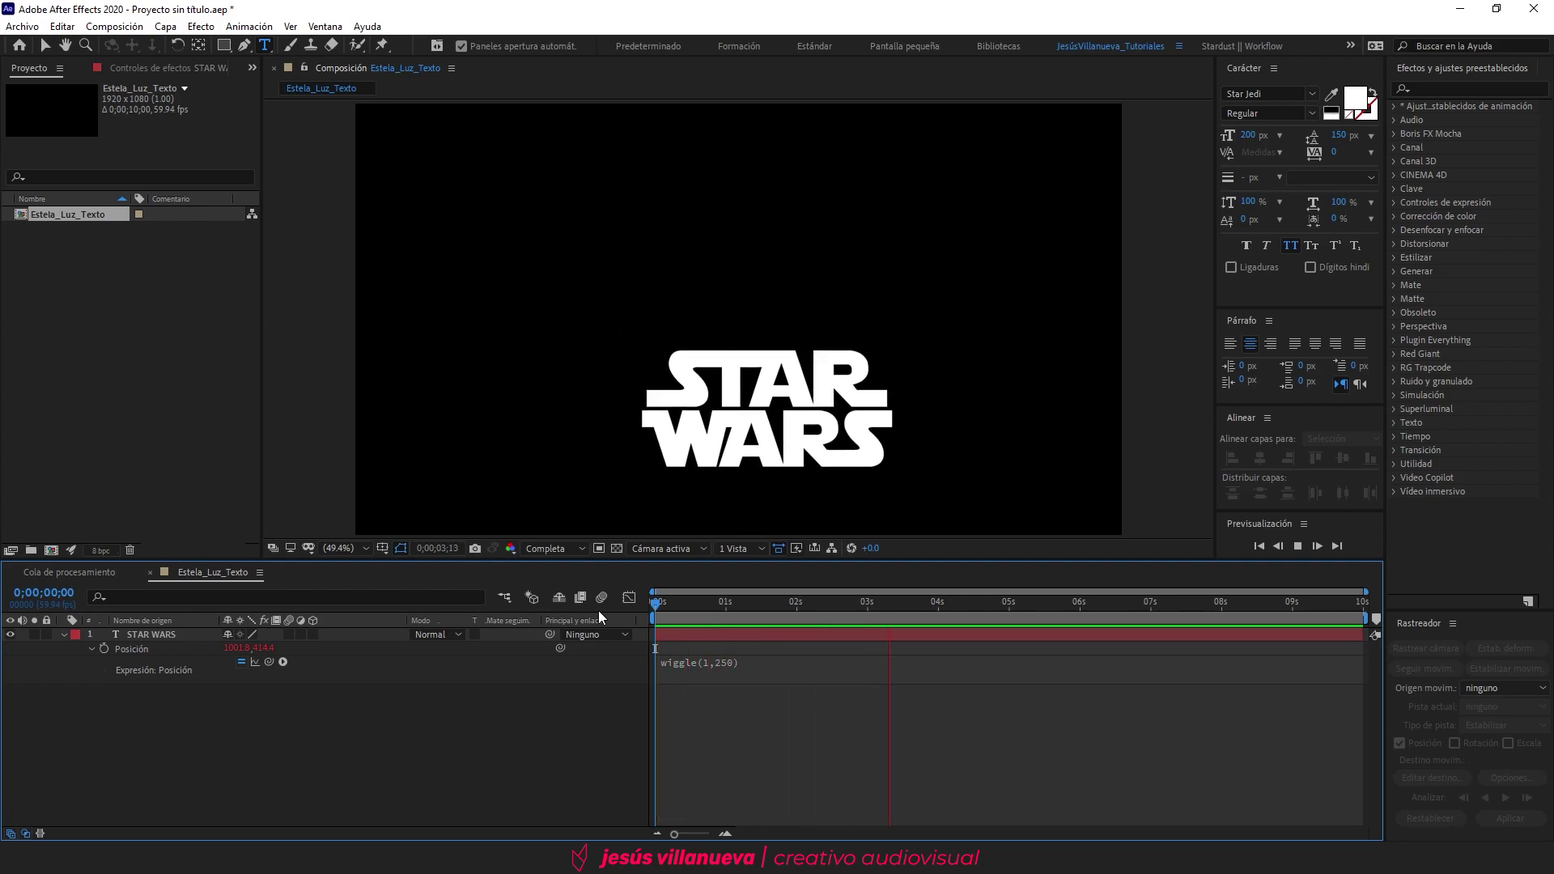
key("space")
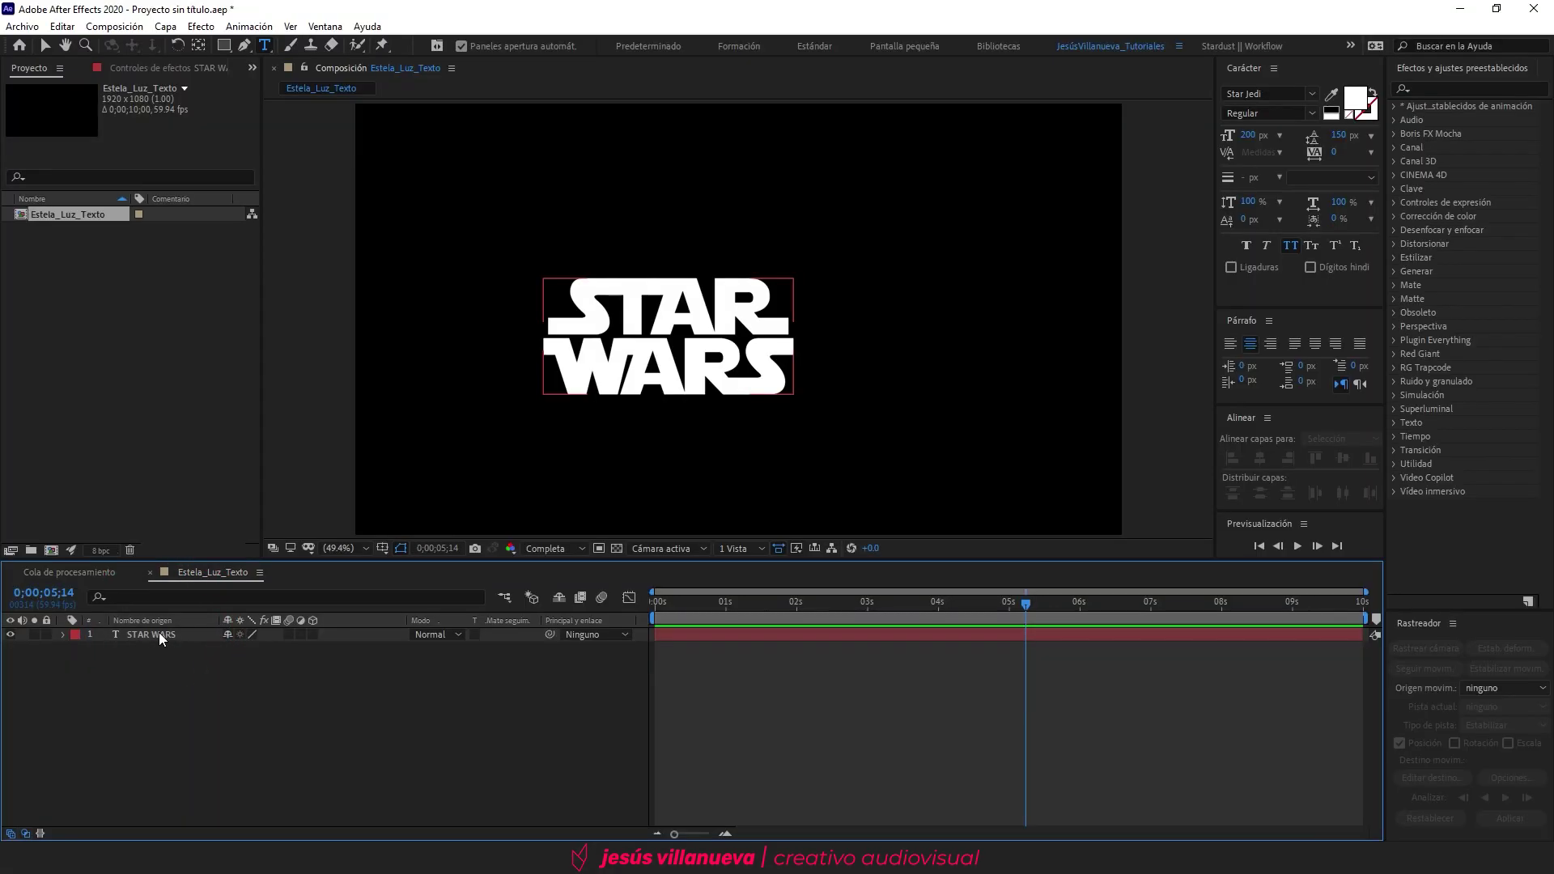
Duplicate the STAR WARS layer and reveal Position on both layers
left_click(158, 634)
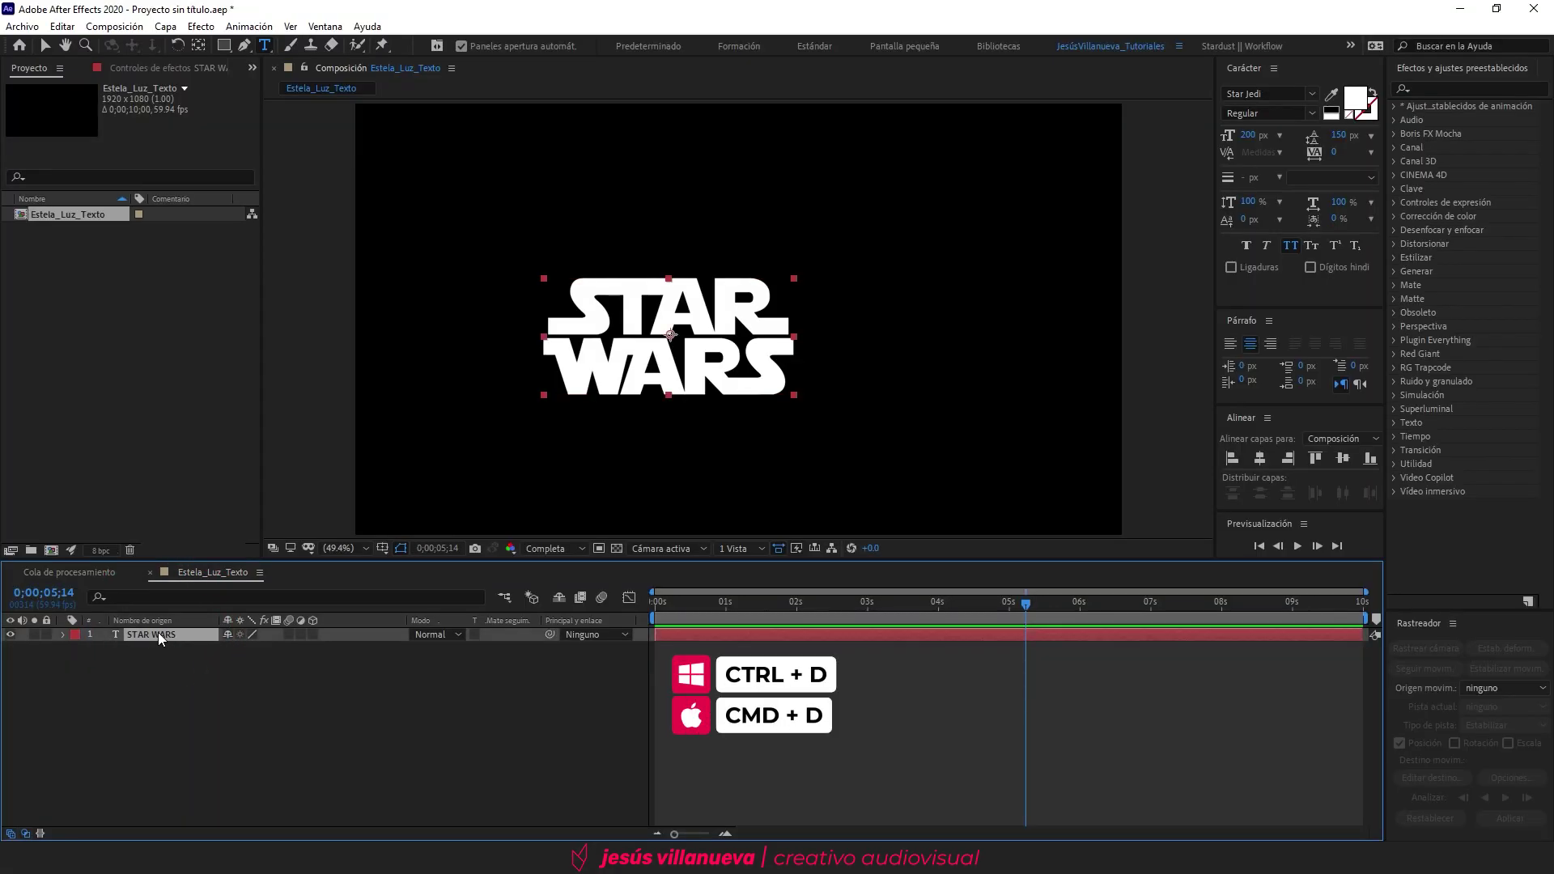
key("ctrl+d")
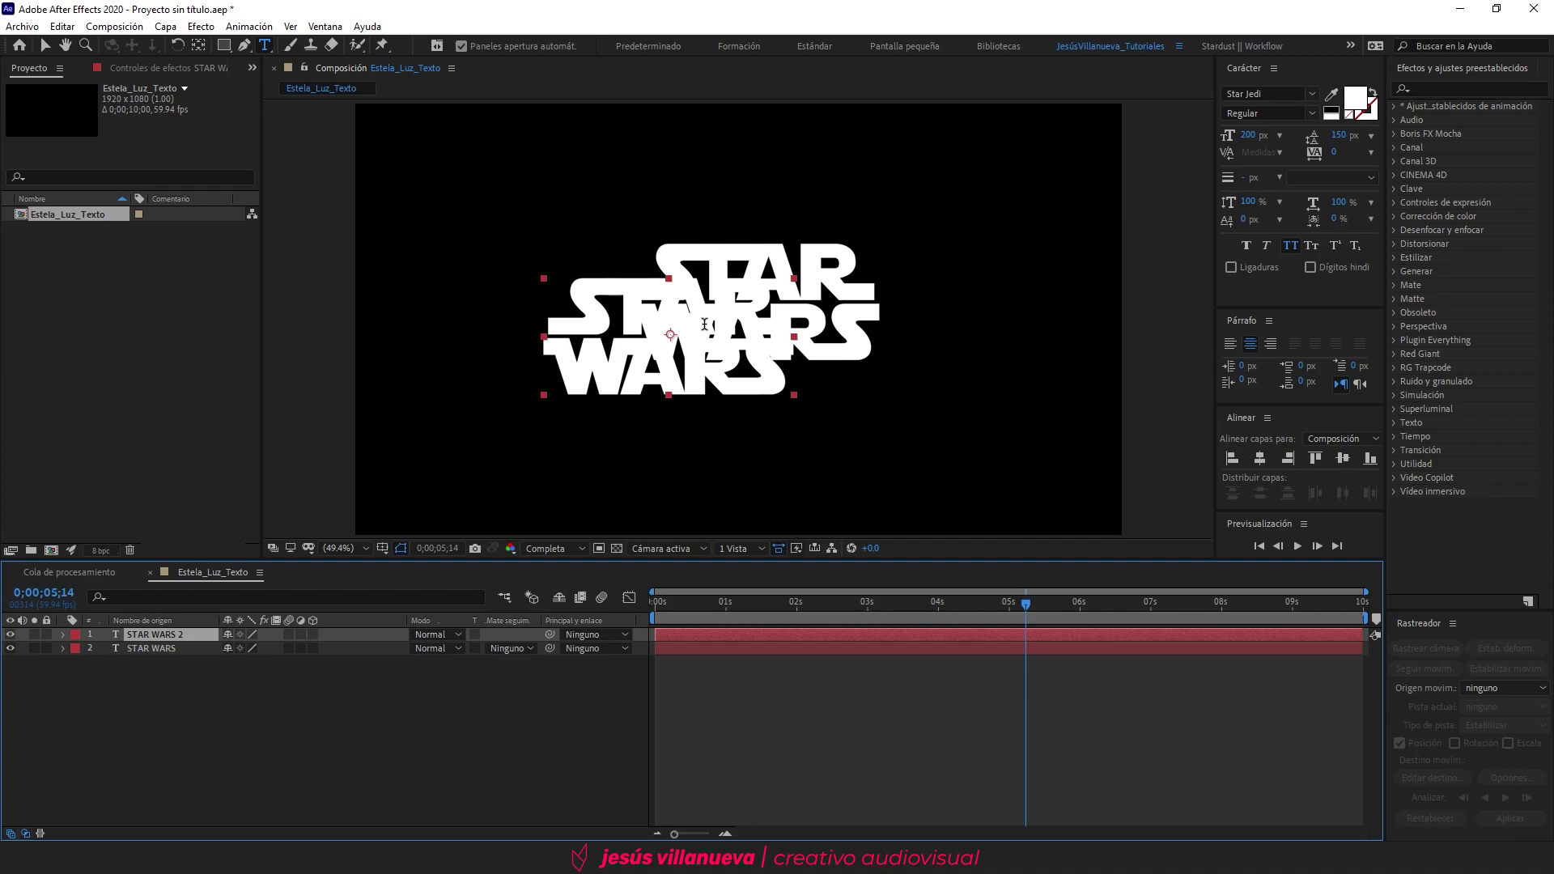
left_click(162, 644, "shift")
key("p")
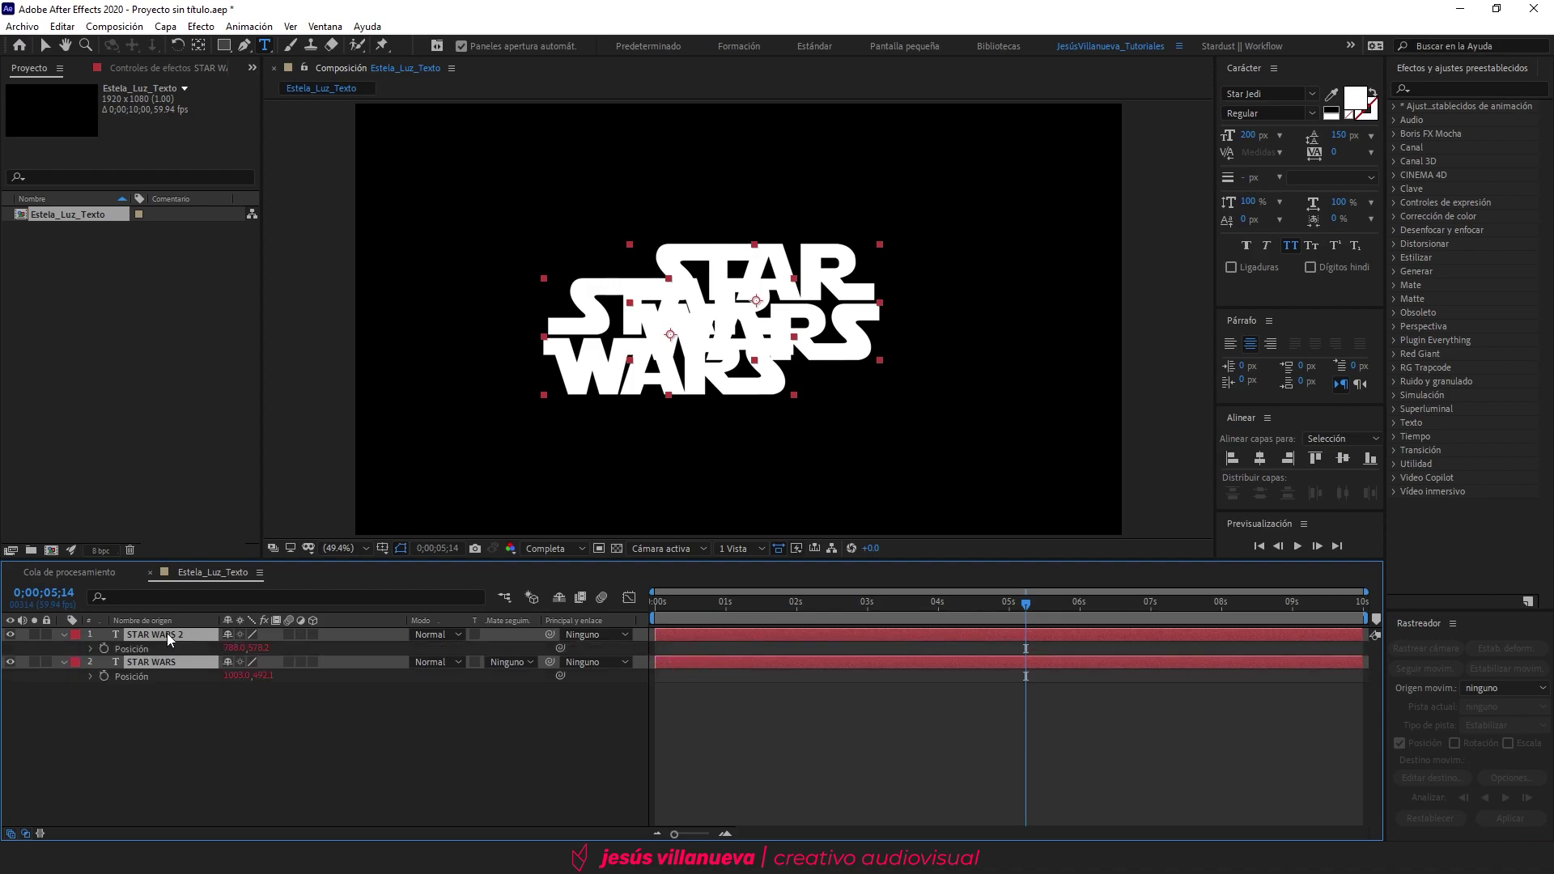
left_click(177, 702)
left_click(182, 633)
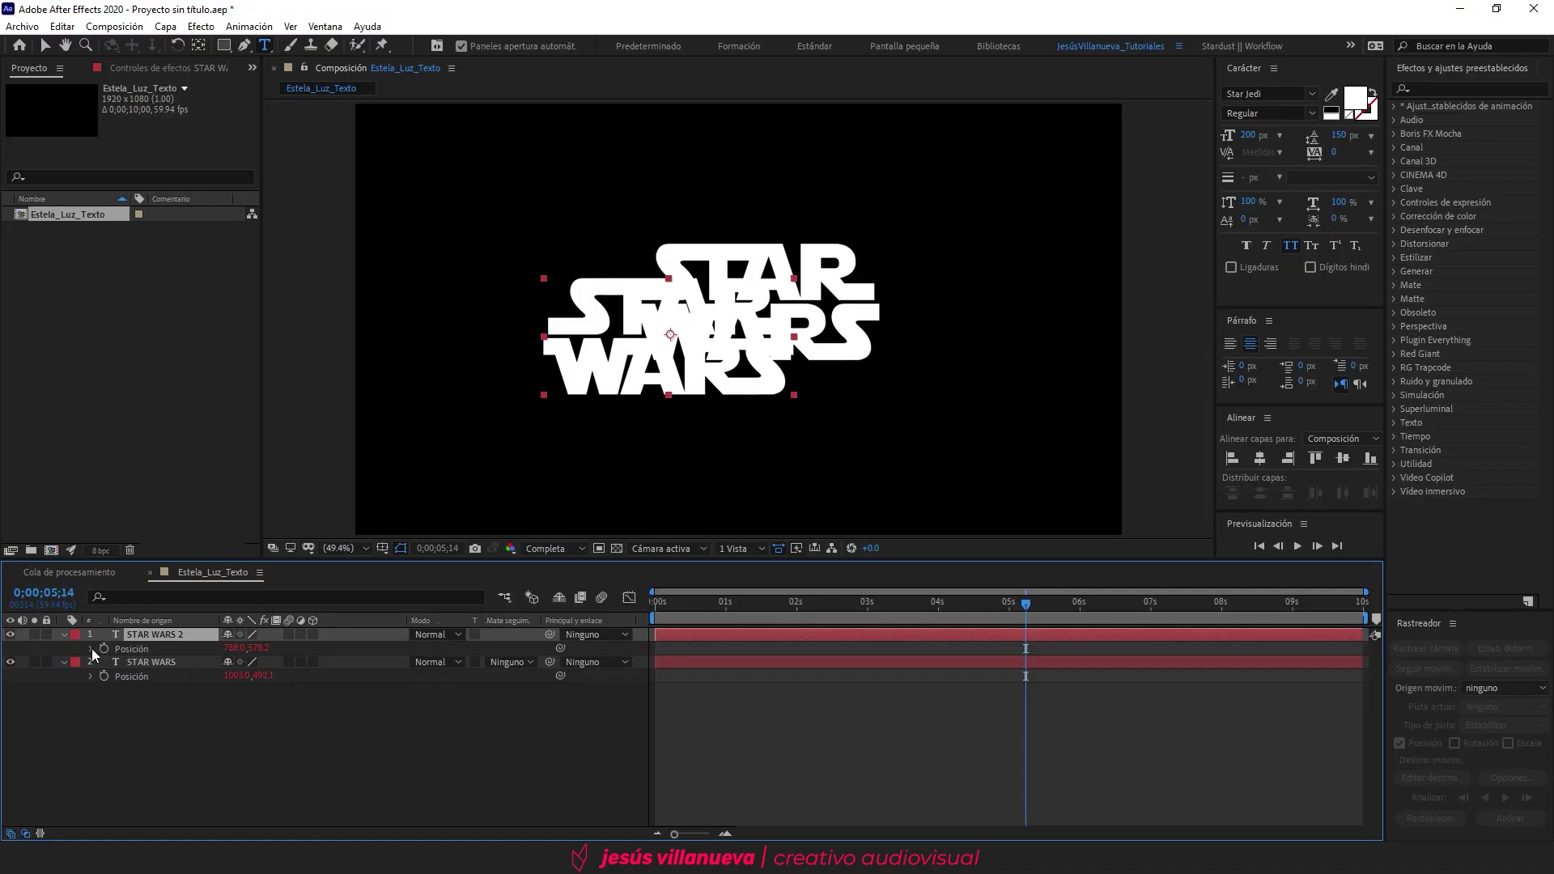
Remove the wiggle(1,250) expression from the STAR WARS 2 copy
left_click(104, 649, "alt")
type("wiggle(1,250)")
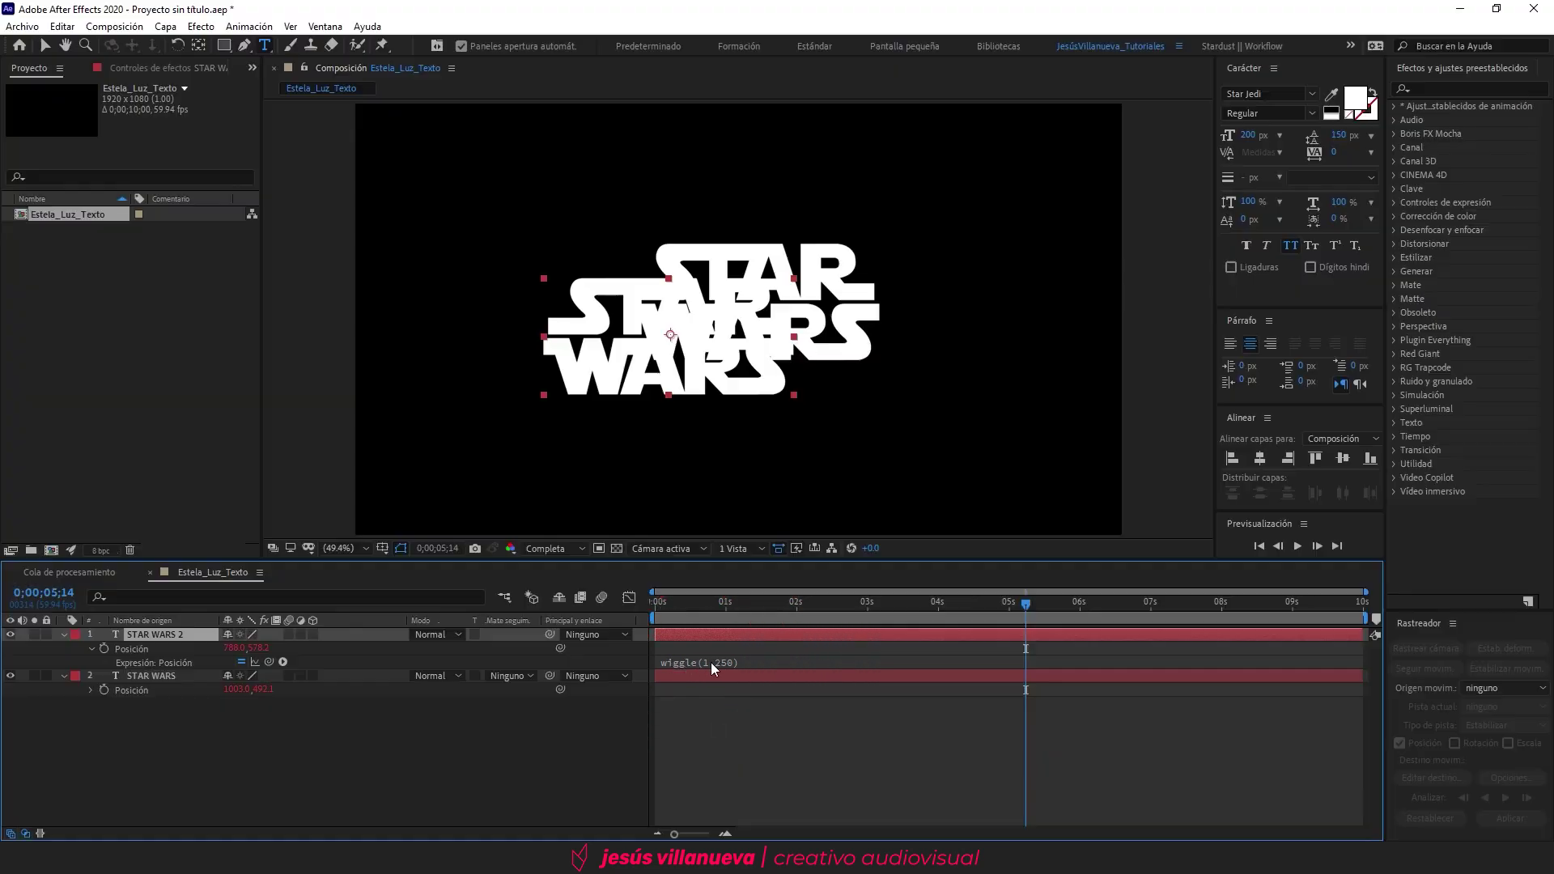
left_click(716, 662)
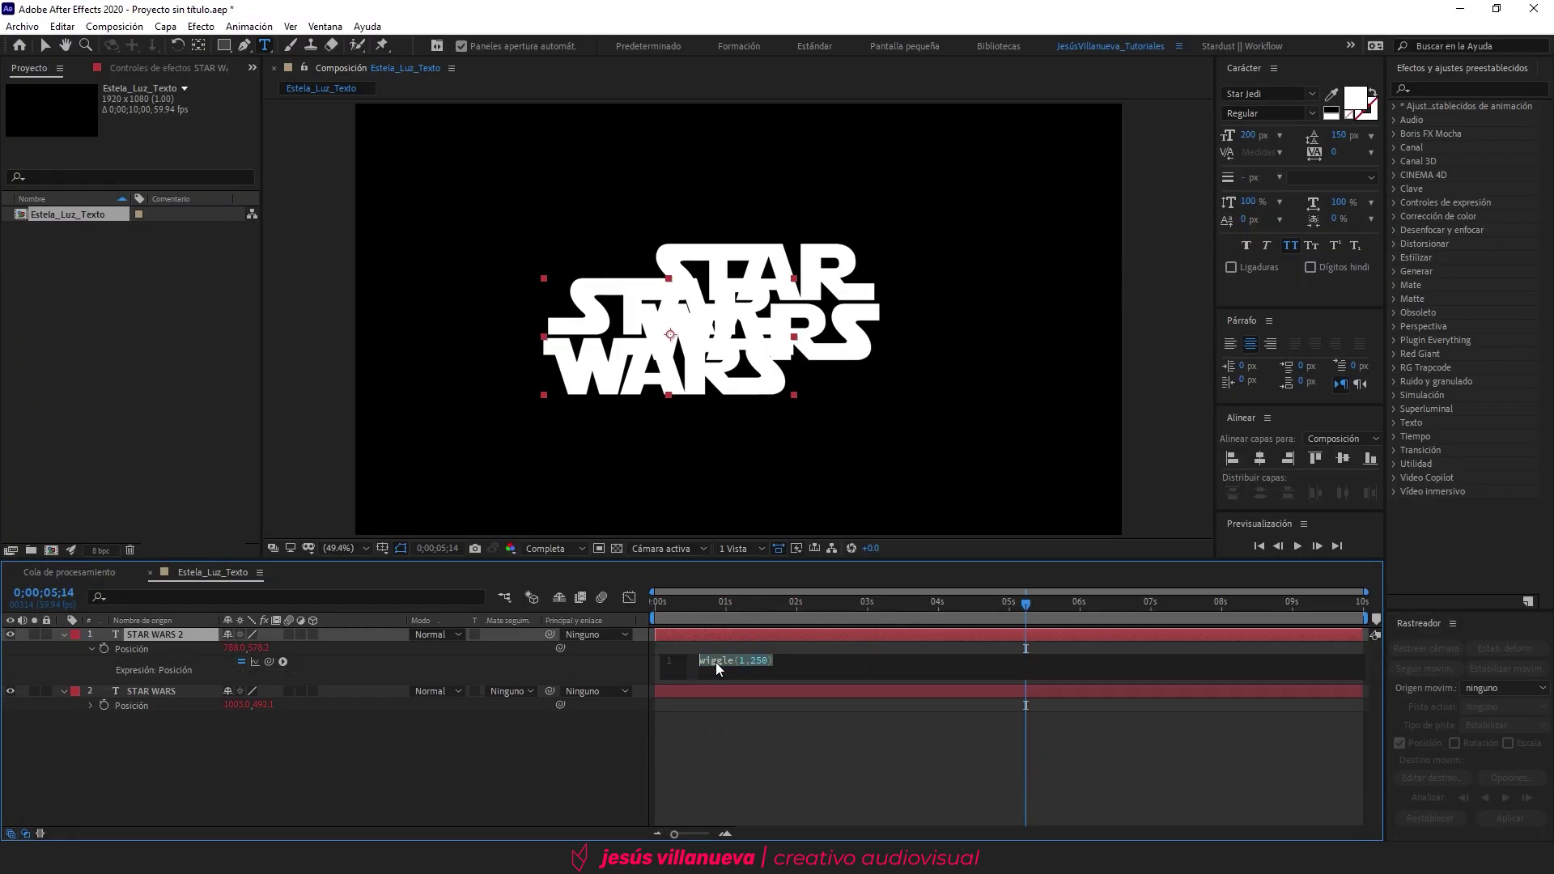
left_click(614, 751)
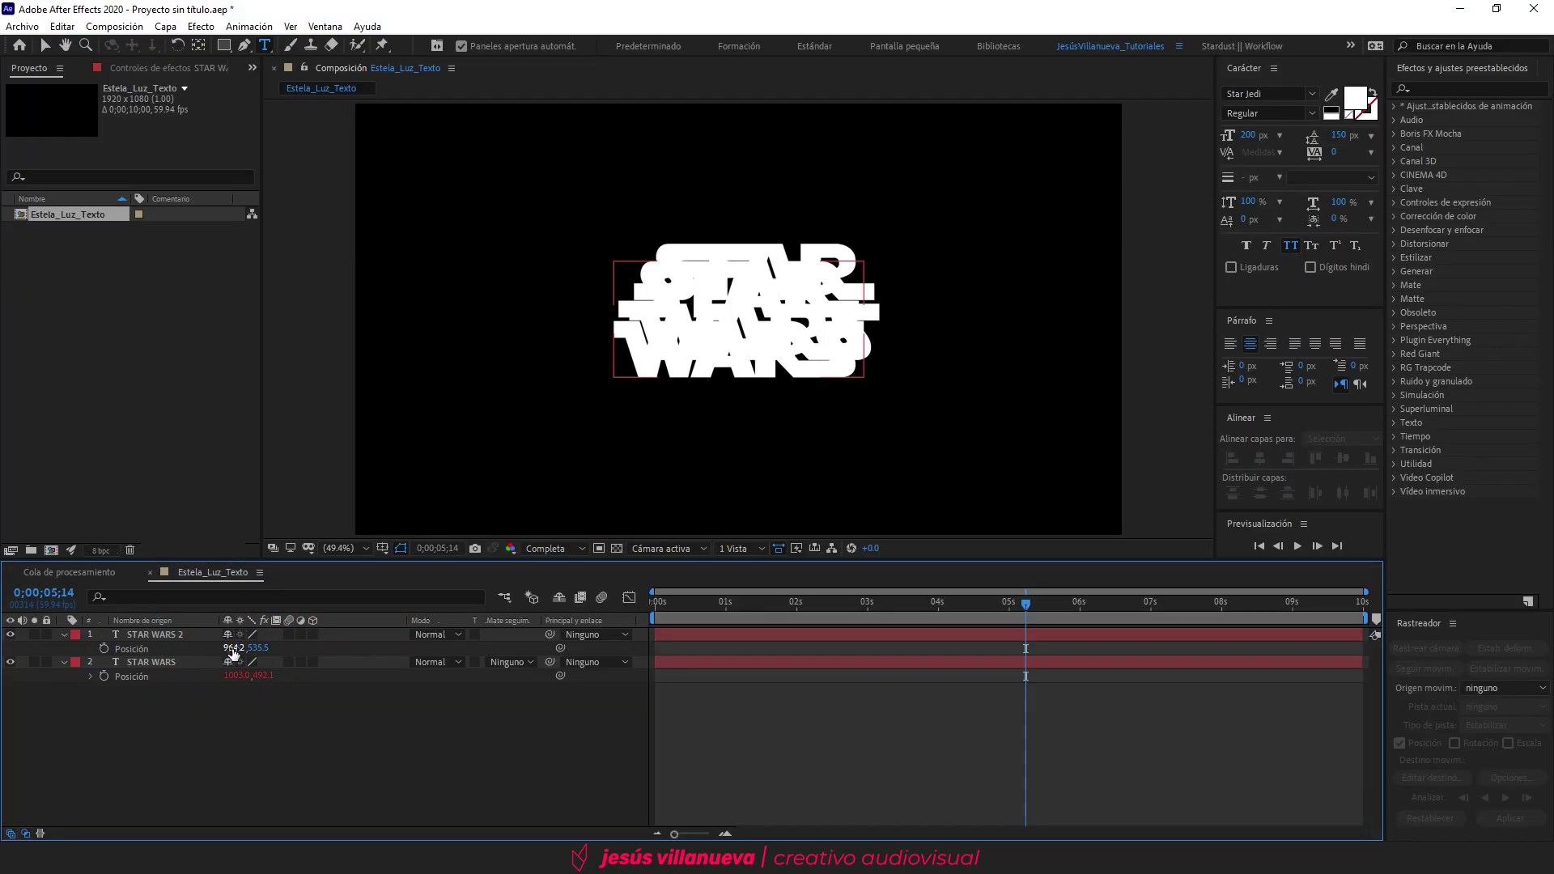
Set the copy's Position to 1003.0, 492.1 and parent it to STAR WARS
left_click(232, 649)
type("1003")
key("Return")
left_click(254, 648)
type("492.1")
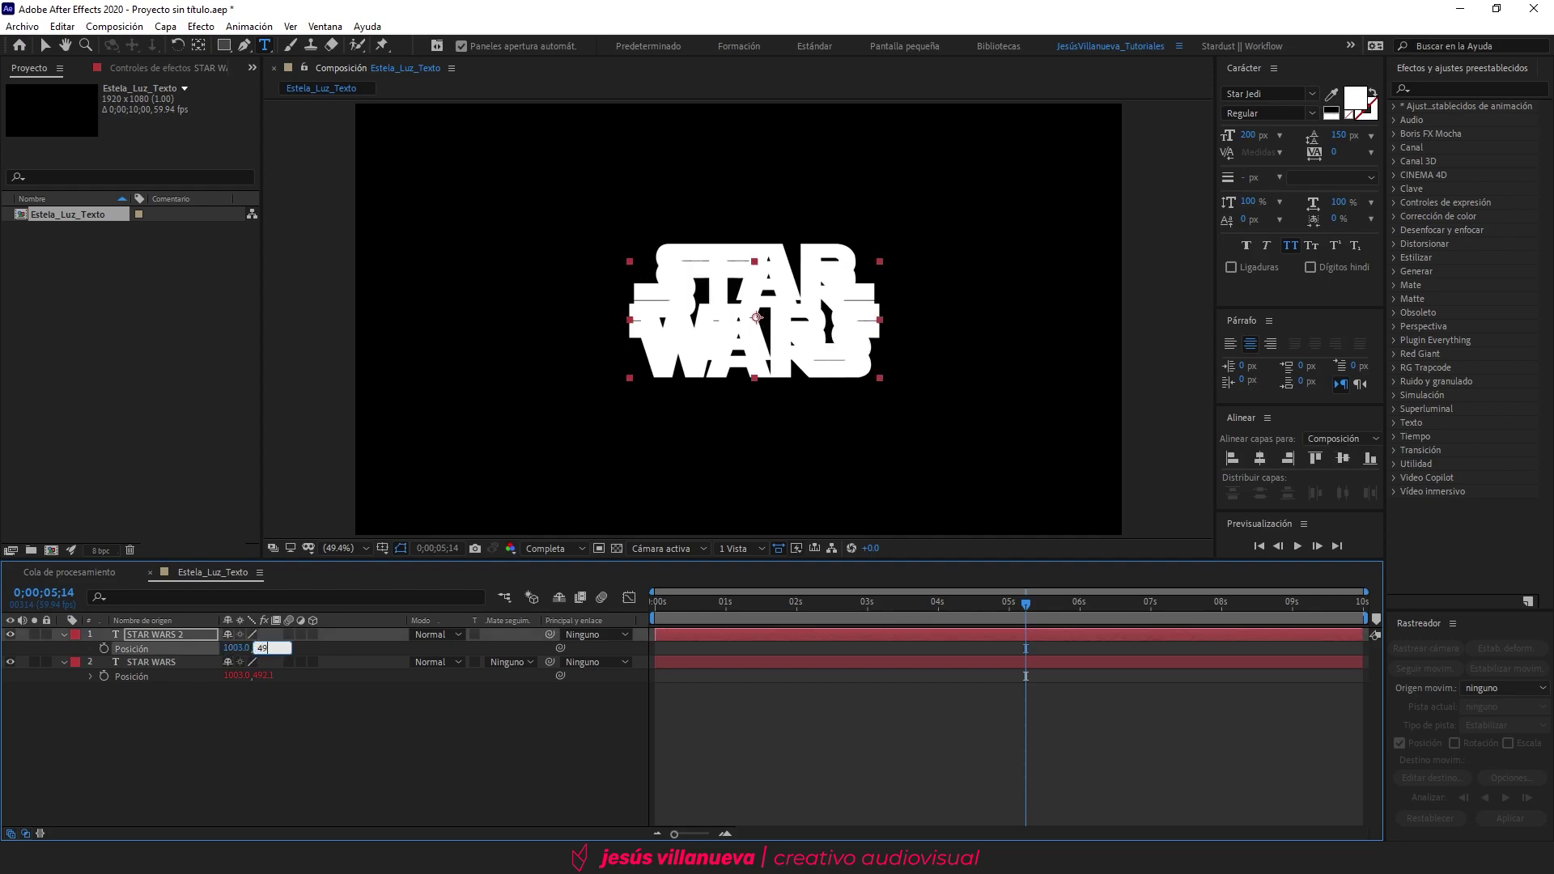
key("Return")
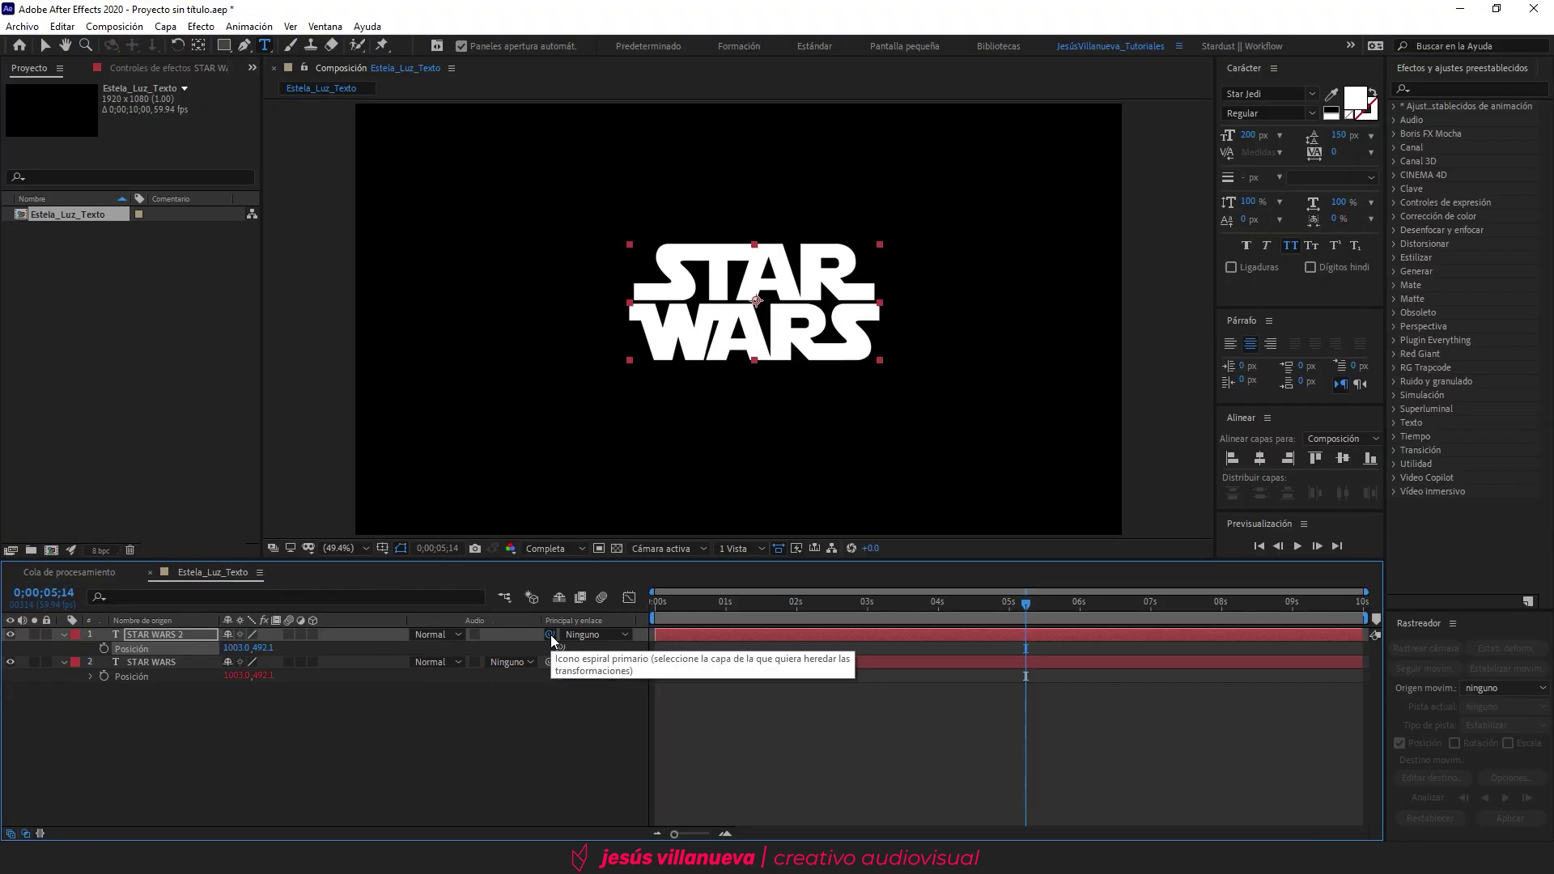
left_click_drag(550, 635, 170, 661)
Scrub the timeline to check the linked motion, then move STAR WARS 2 beneath STAR WARS
left_click(196, 721)
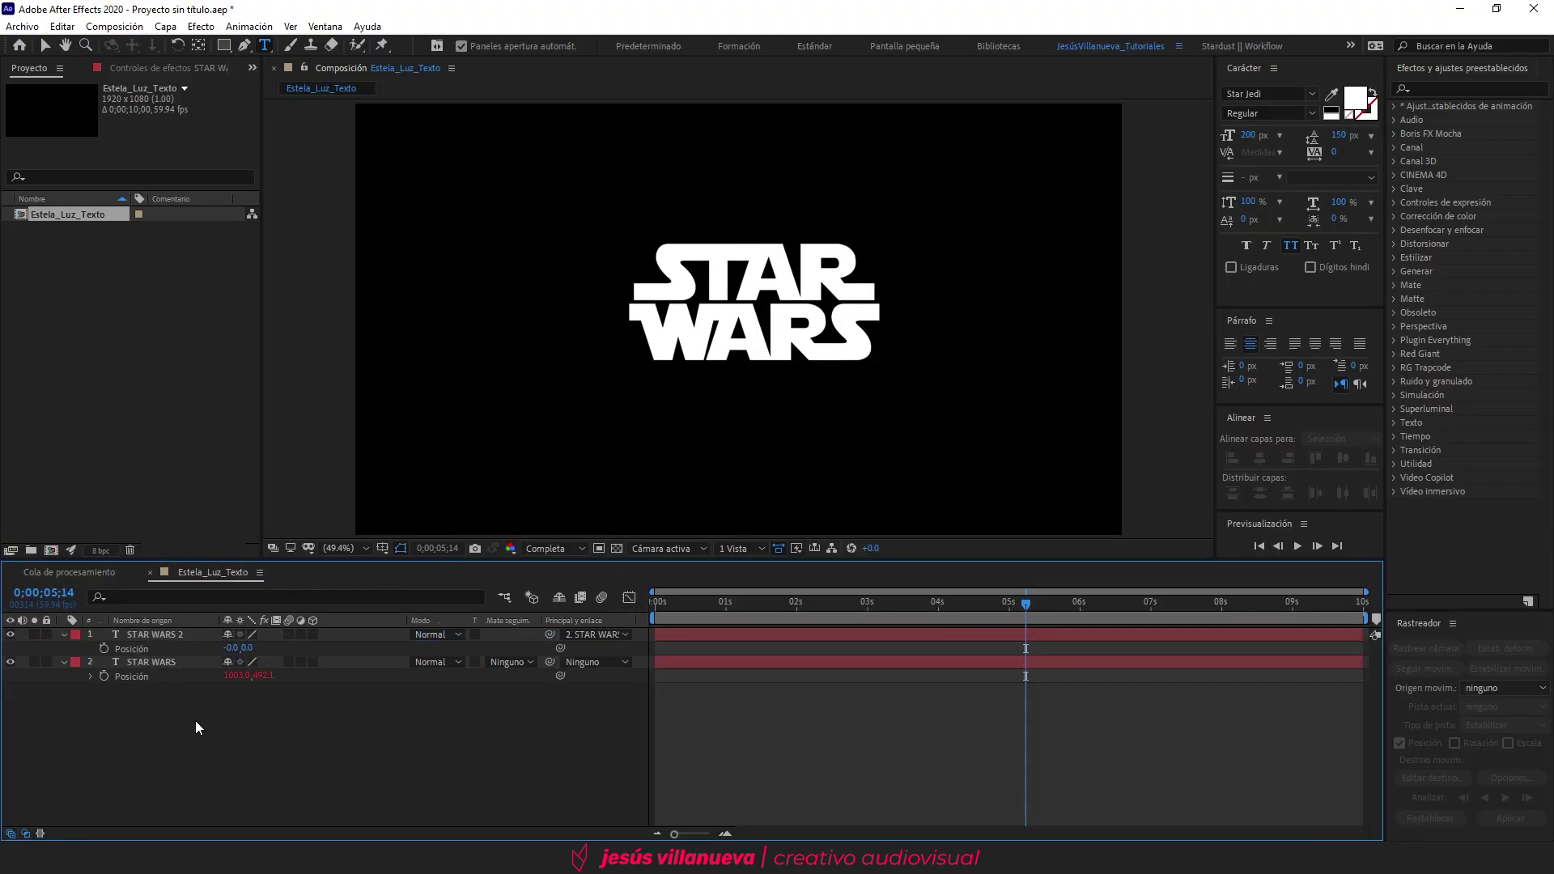
left_click_drag(705, 607, 944, 624)
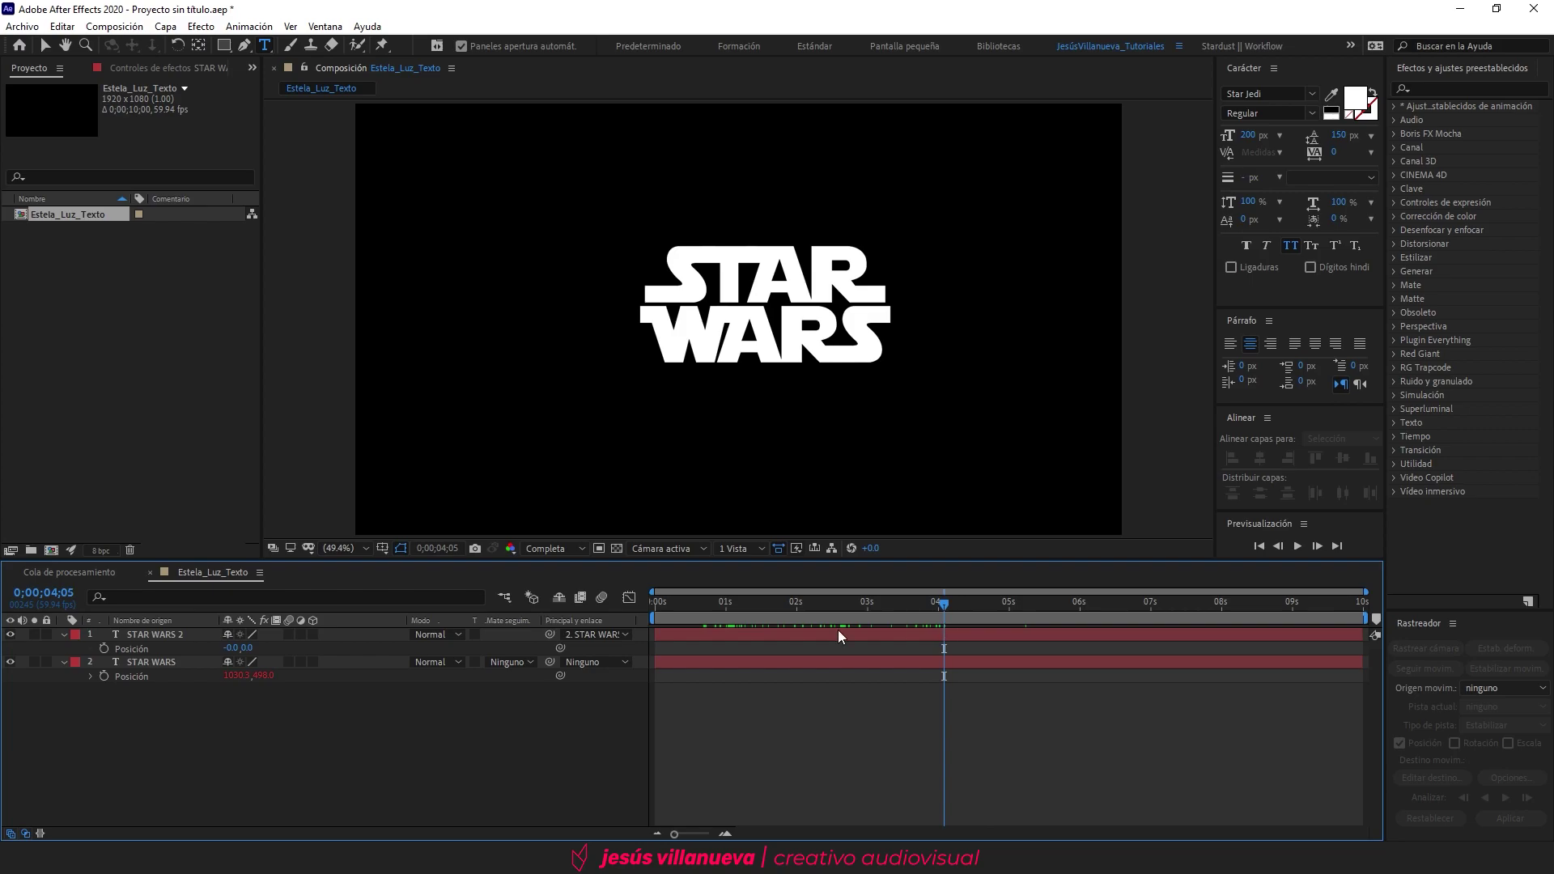
left_click(161, 636)
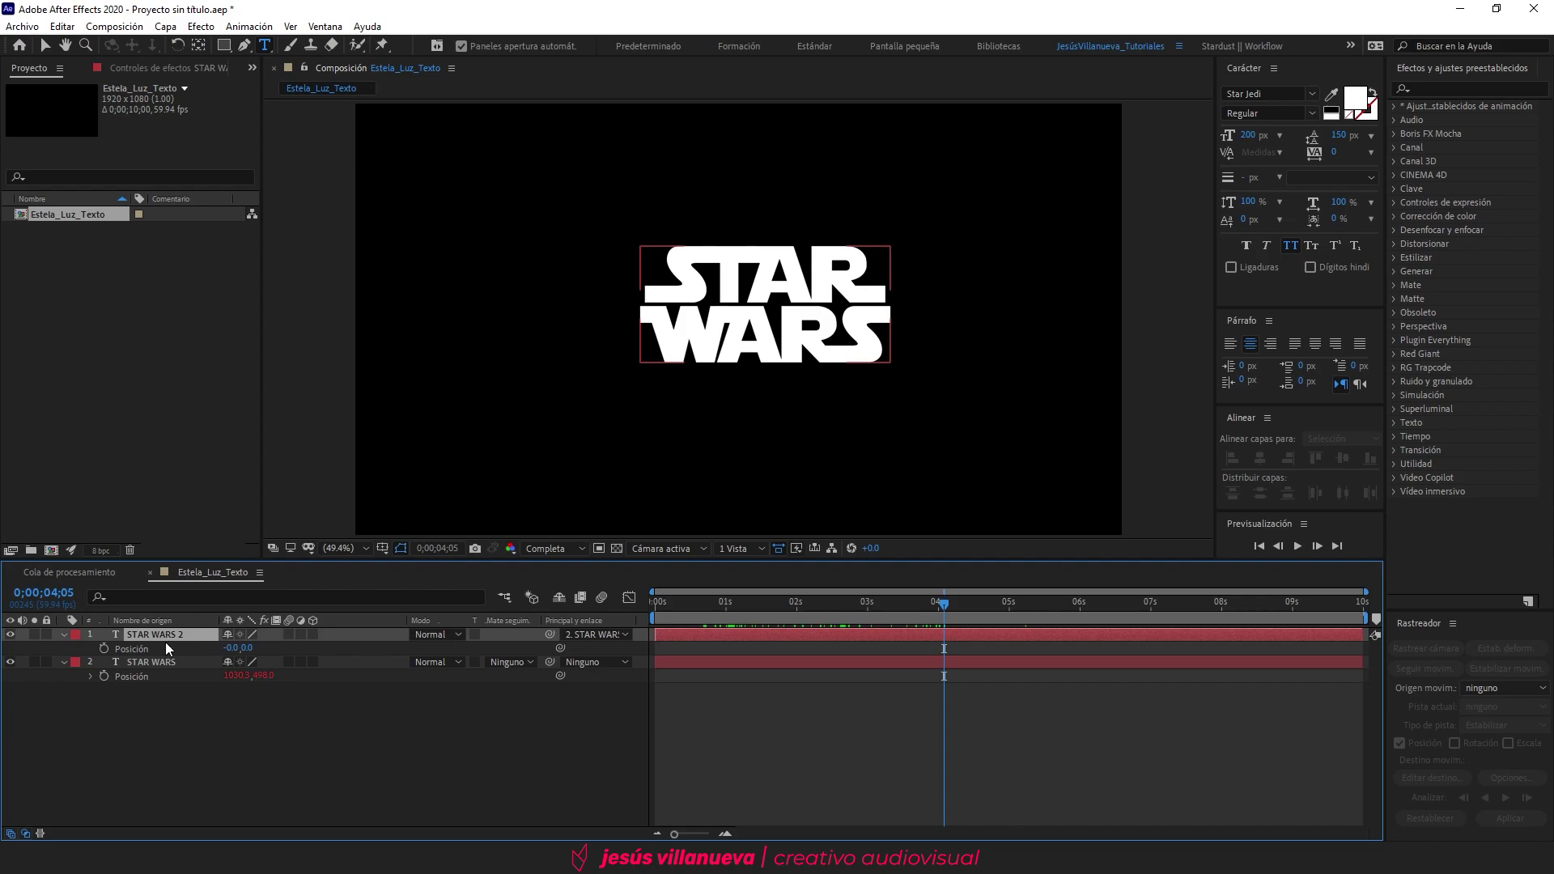
left_click_drag(159, 633, 179, 718)
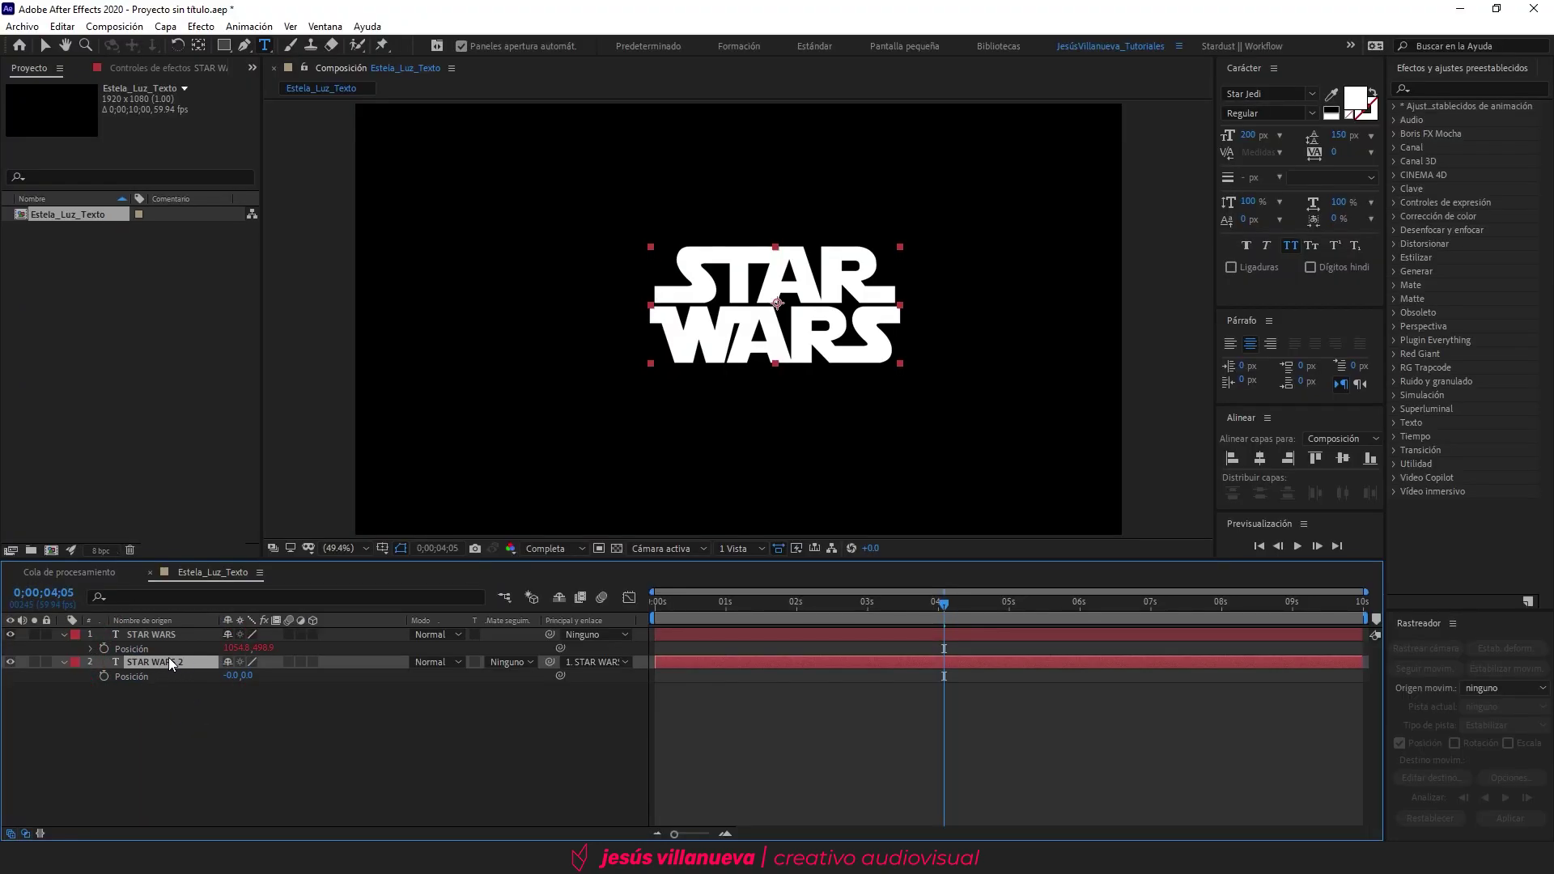
left_click(477, 696)
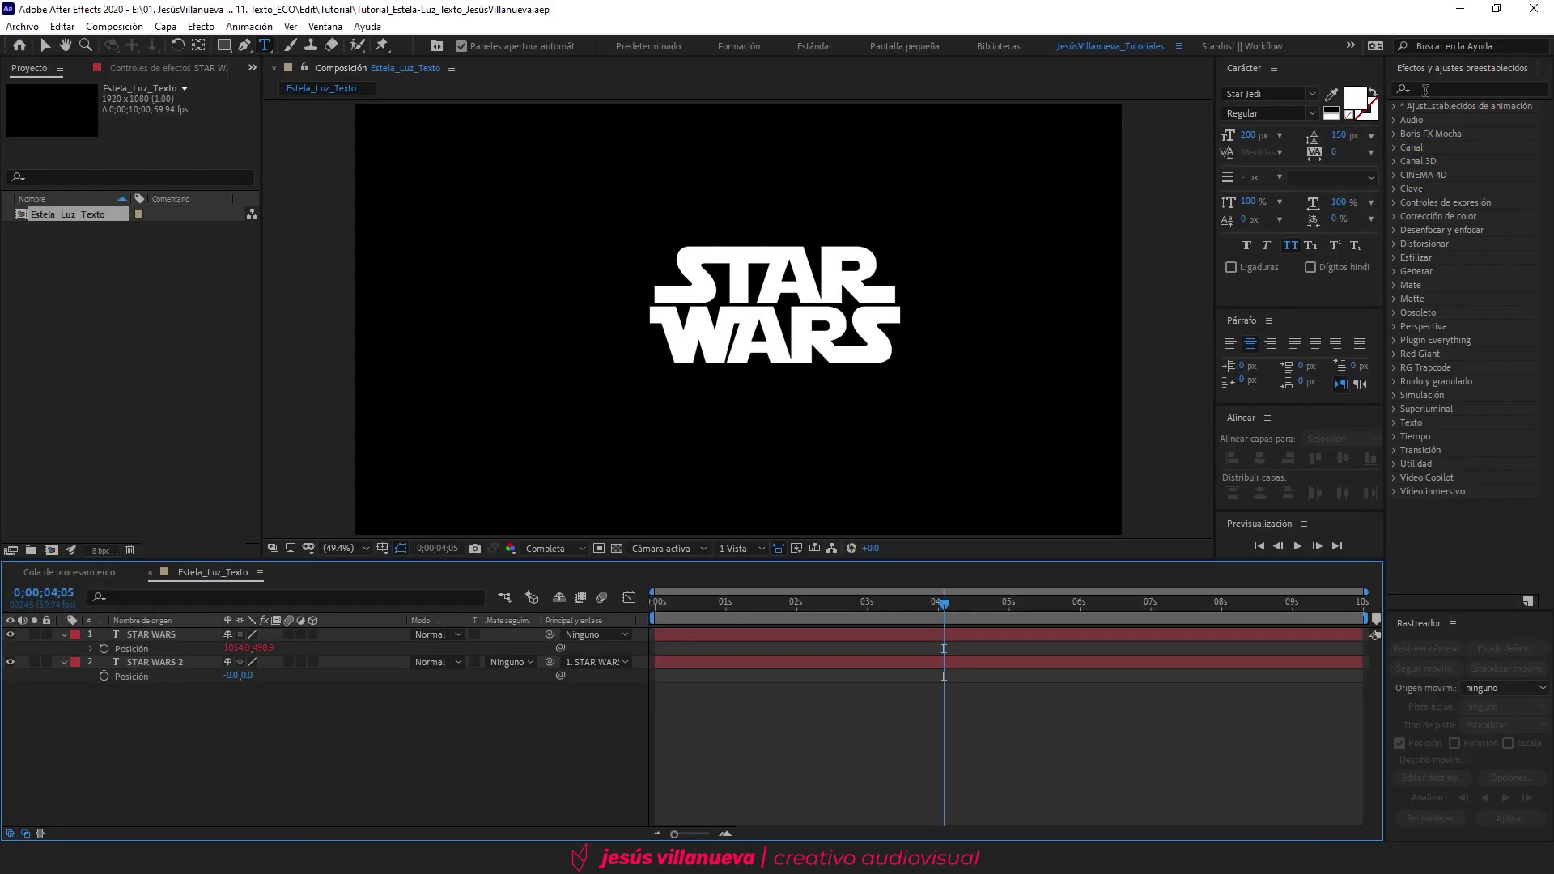
left_click(1426, 90)
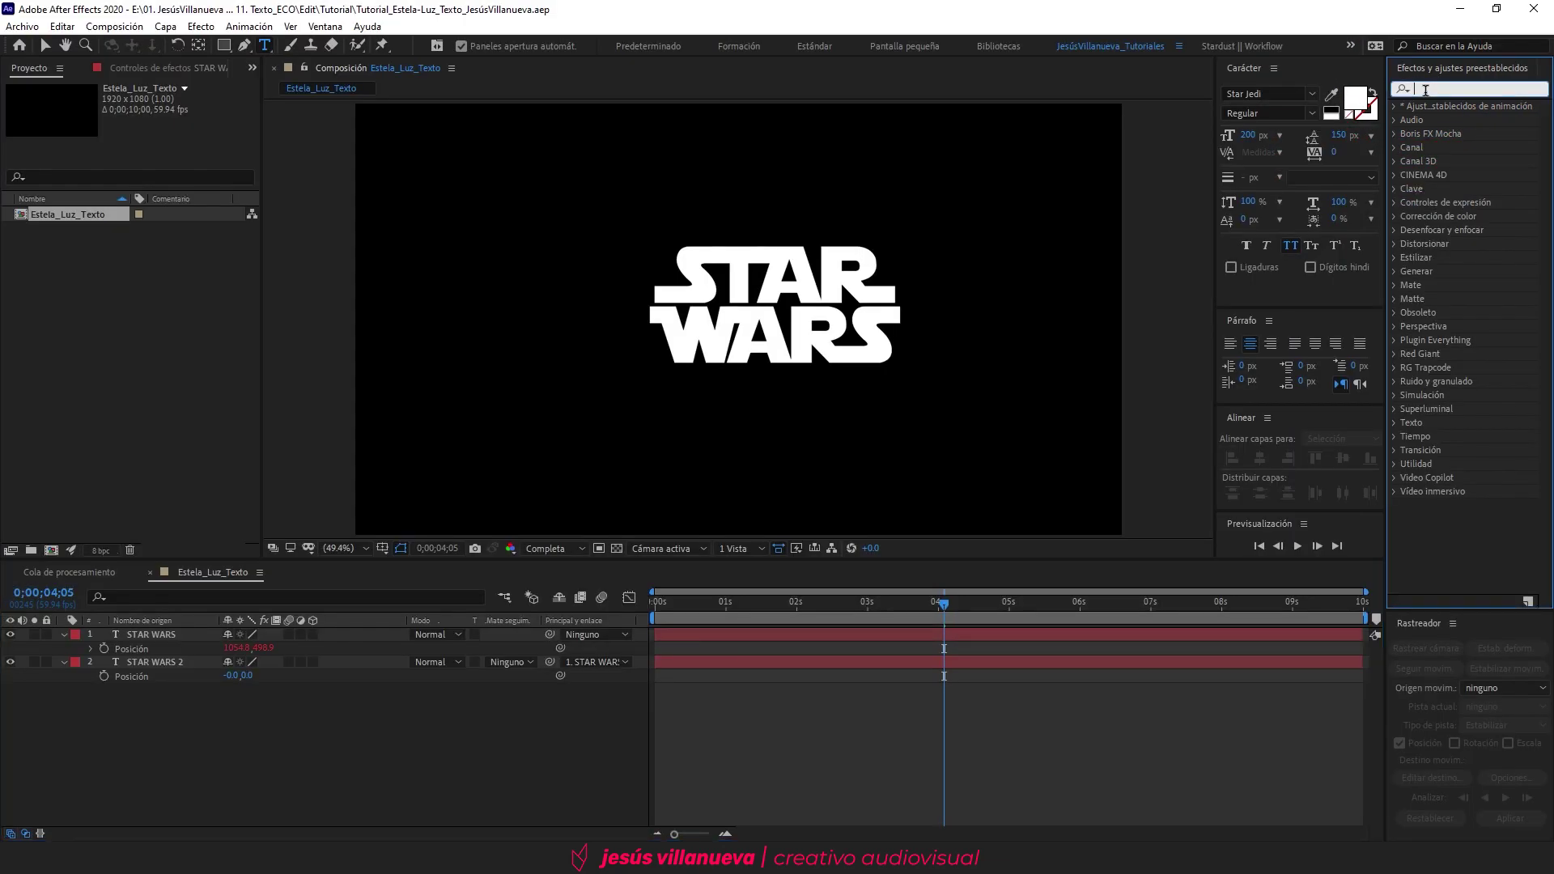
Apply the Eco effect to STAR WARS 2, keeping the -0.033 echo time
type("eco")
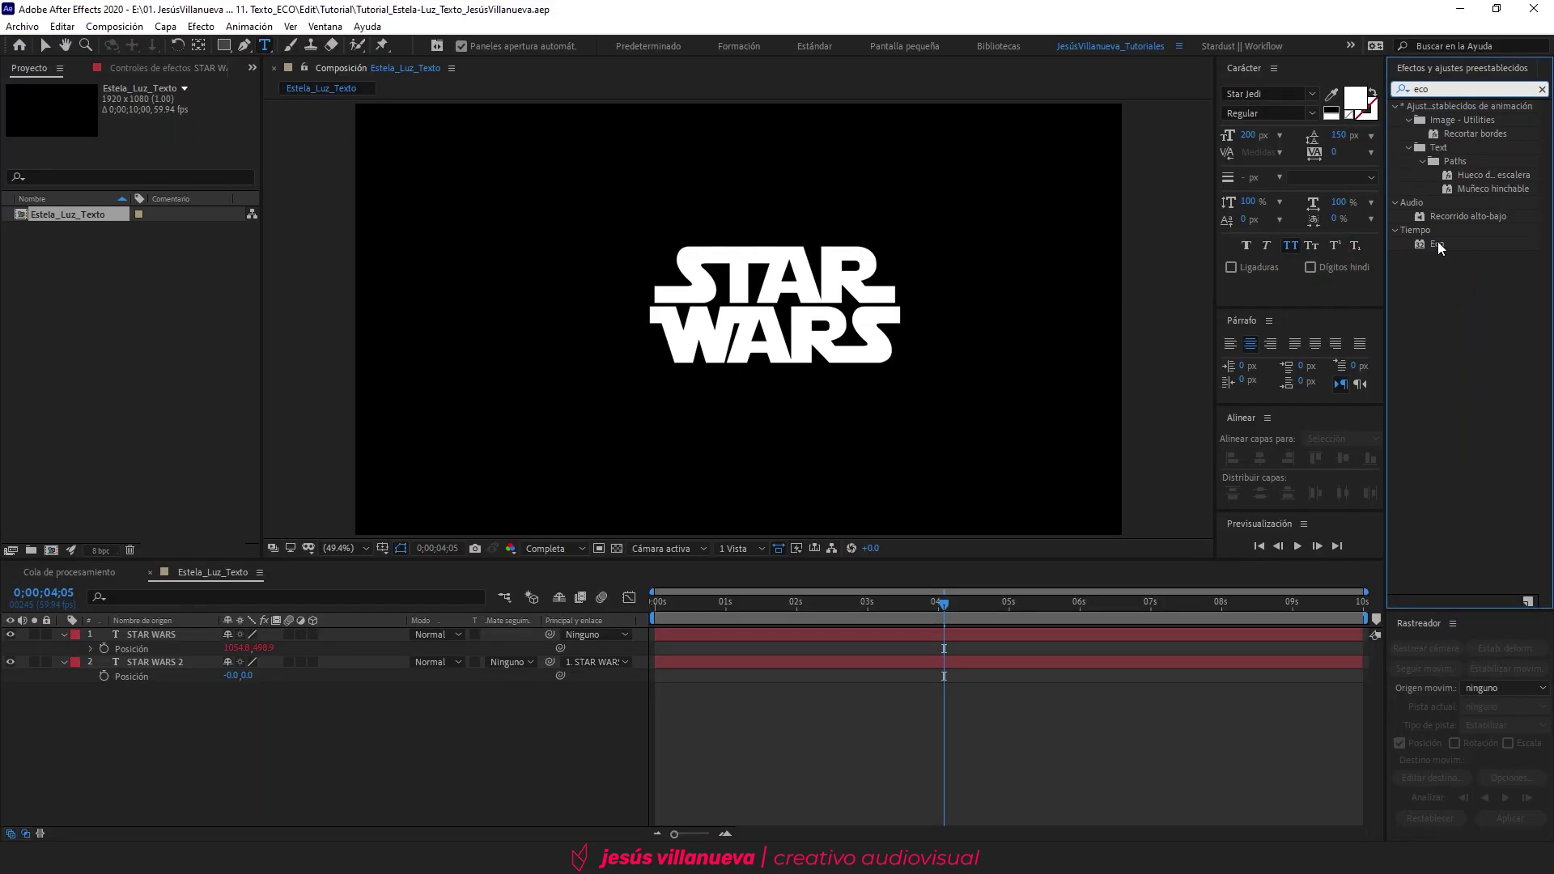
left_click_drag(1438, 243, 149, 660)
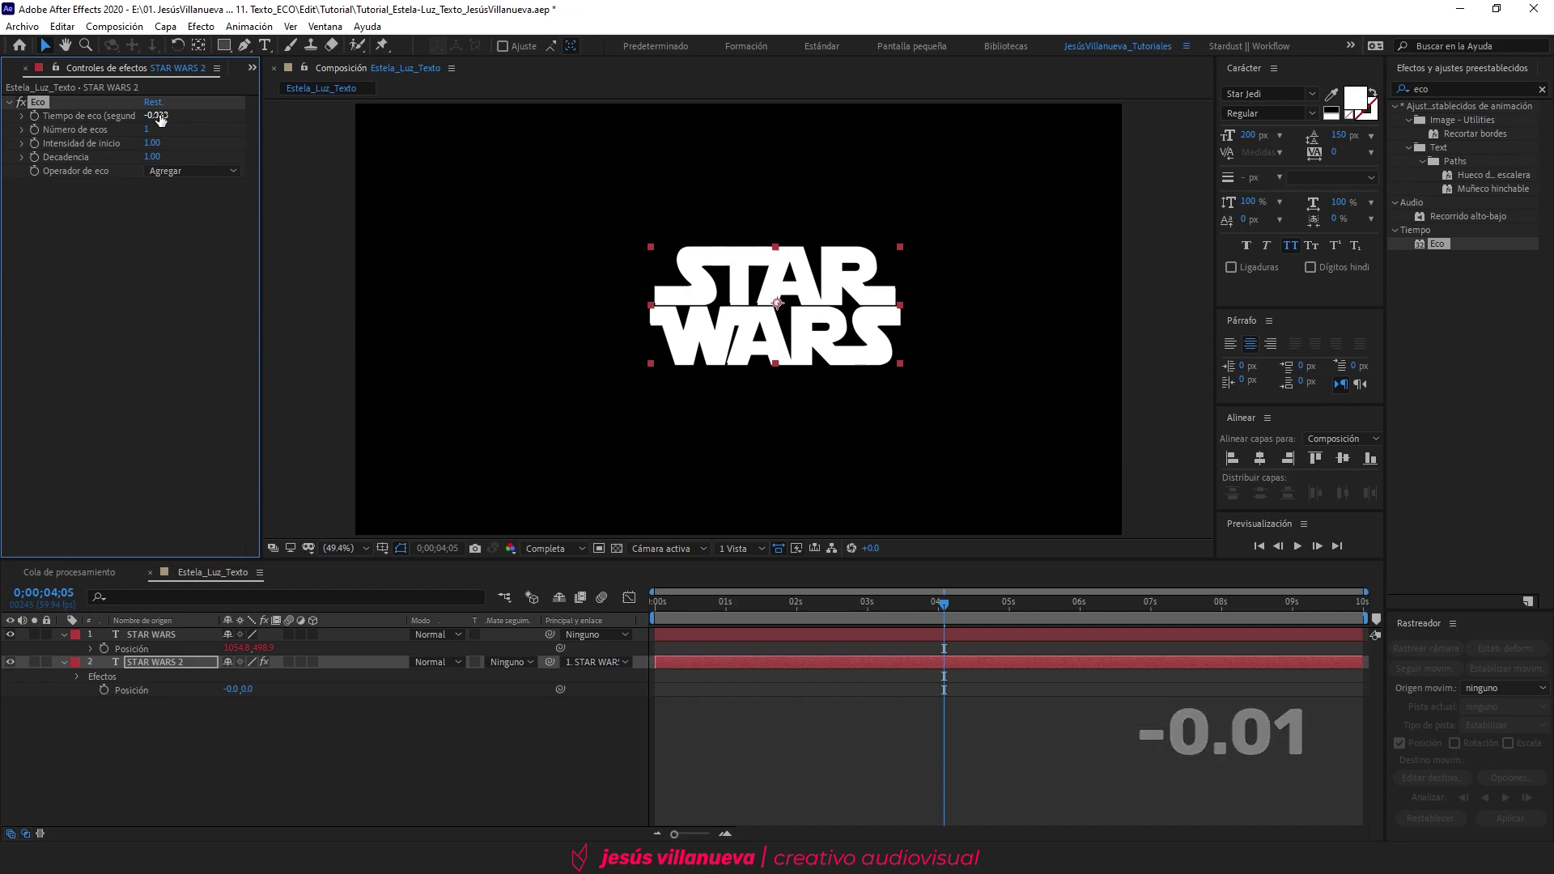
left_click(164, 217)
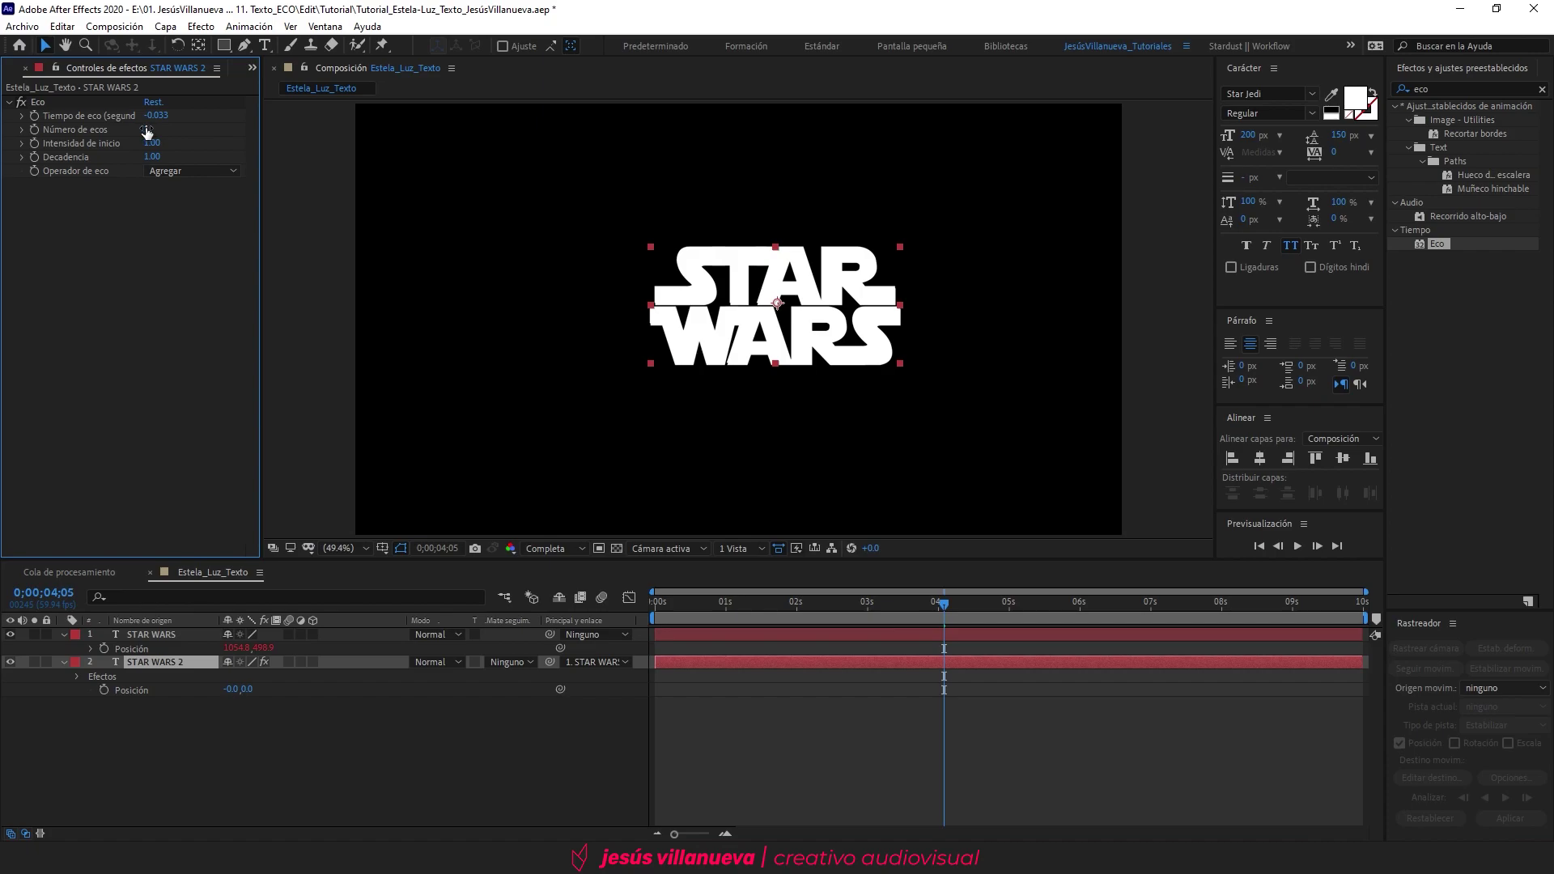
left_click(144, 131)
type("5")
Set Eco to 10 echoes with a -0.01 echo time, scrubbing to view the trail
left_click(148, 130)
type("10")
key("Return")
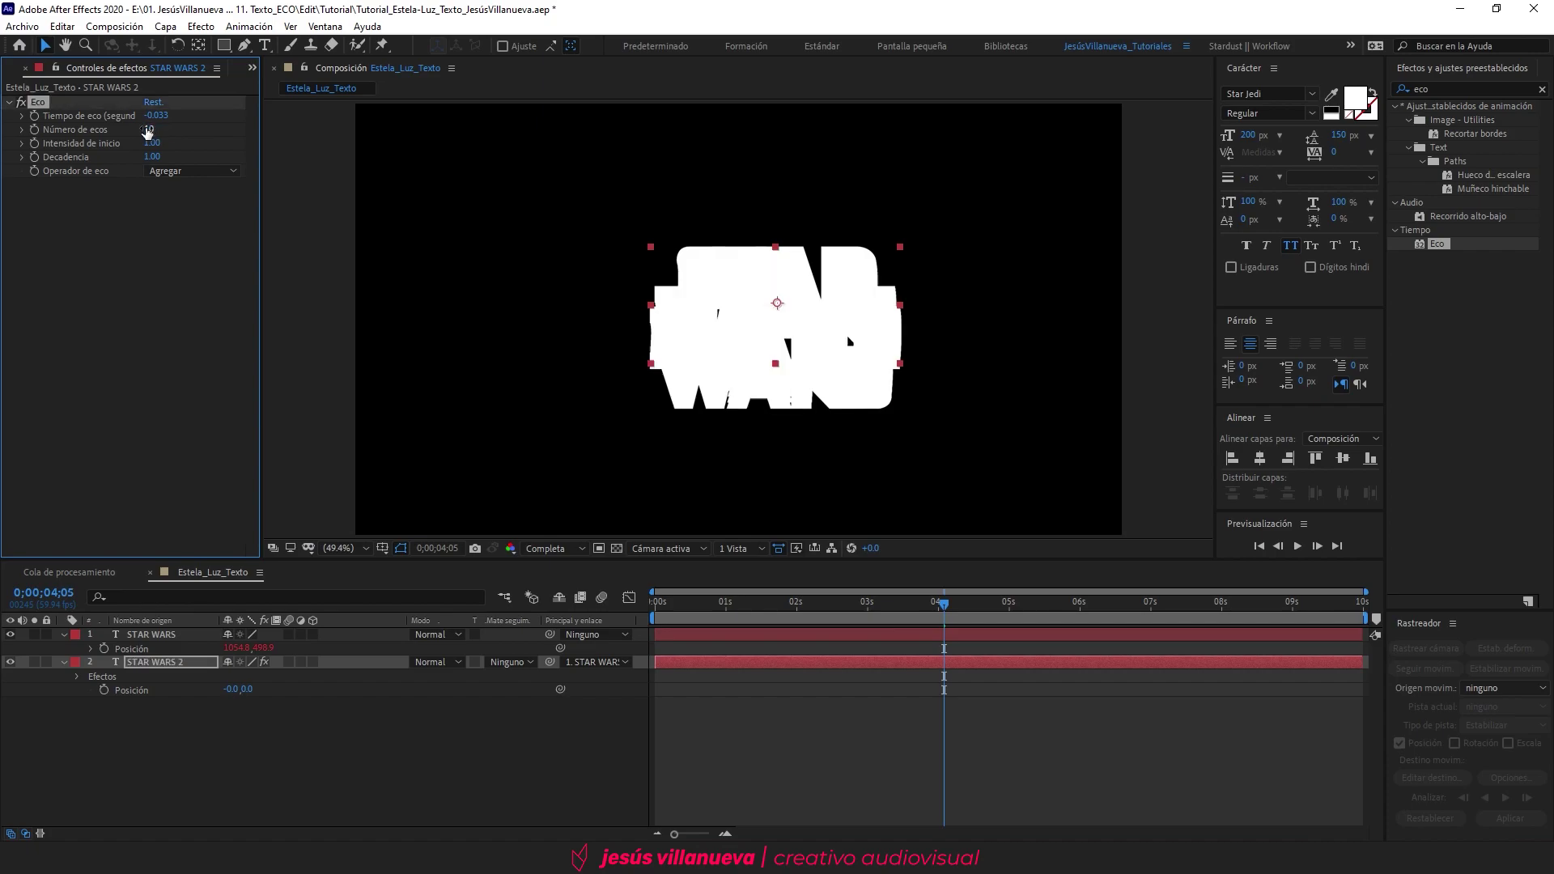
mouse_move(728, 618)
left_mouse_down()
mouse_move(897, 619)
mouse_move(870, 650)
mouse_move(840, 646)
left_mouse_up()
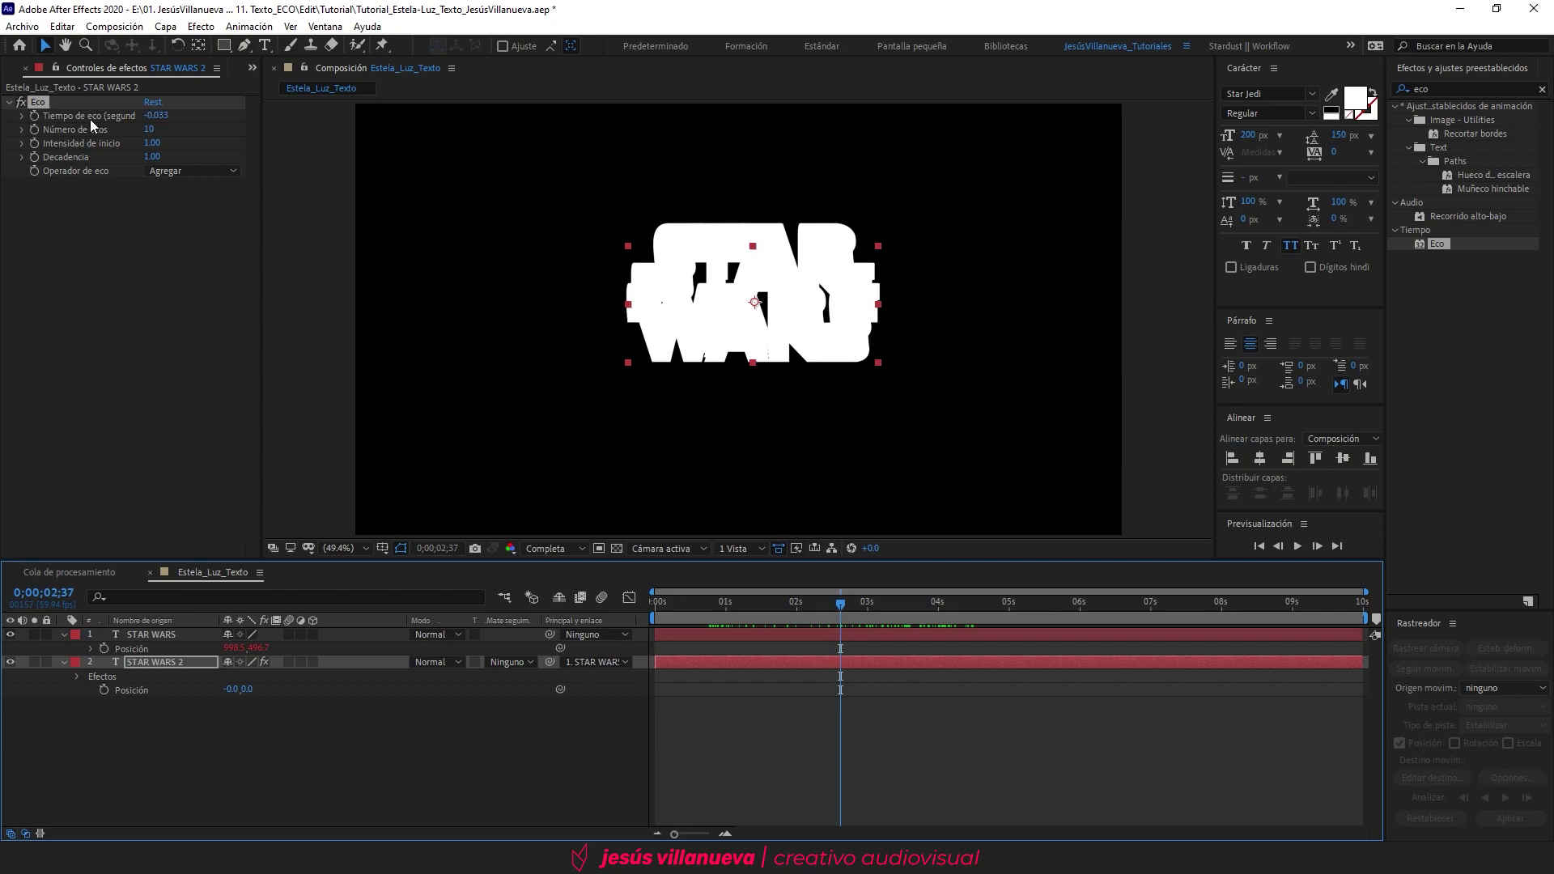
key("Return")
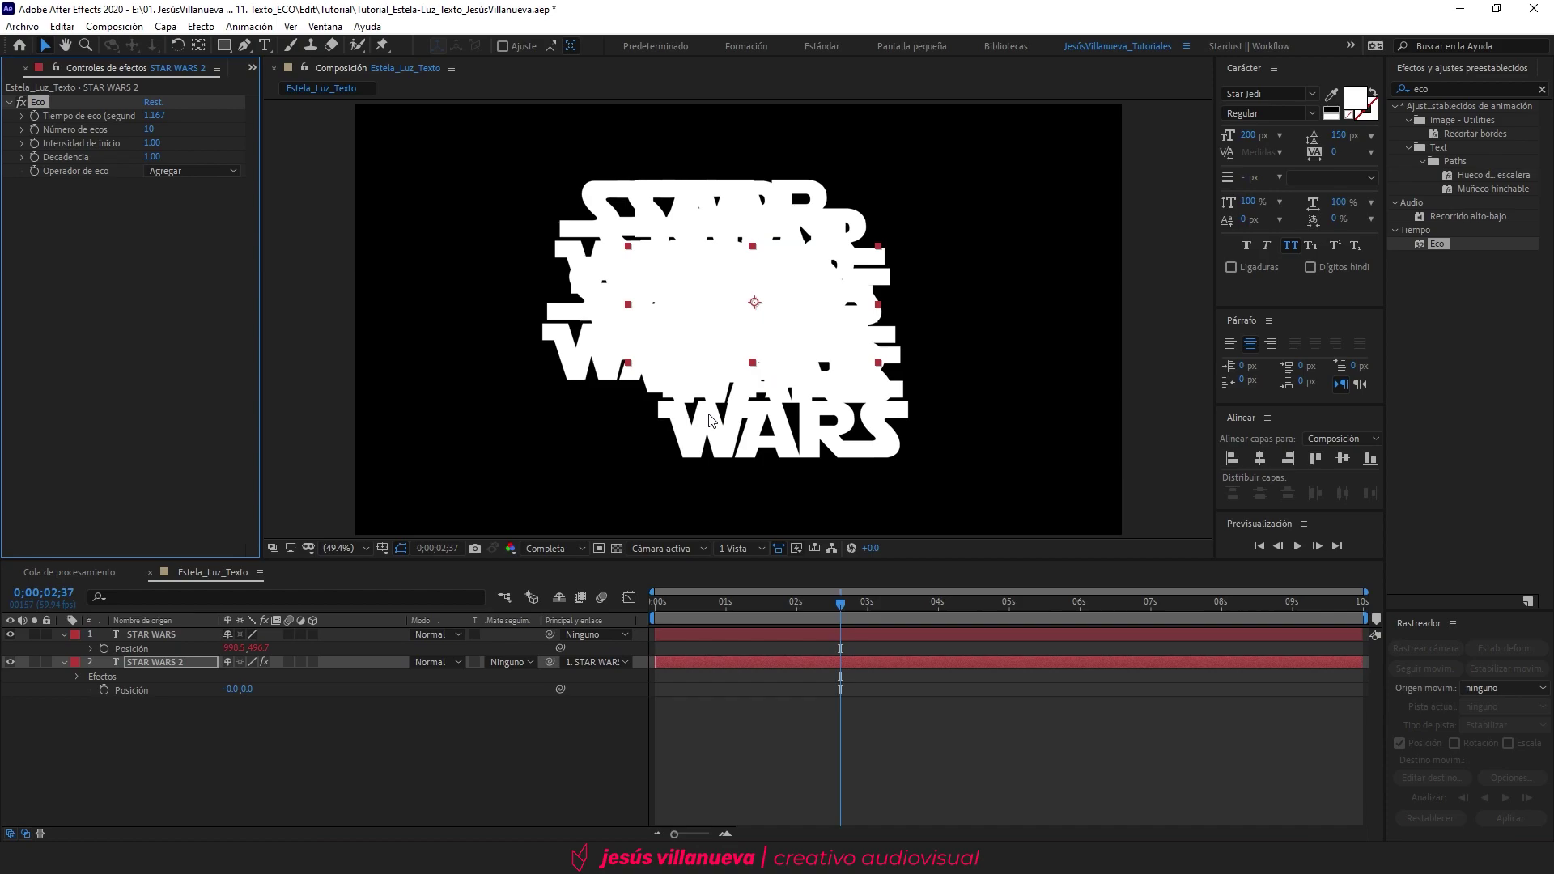
left_click_drag(684, 609, 851, 609)
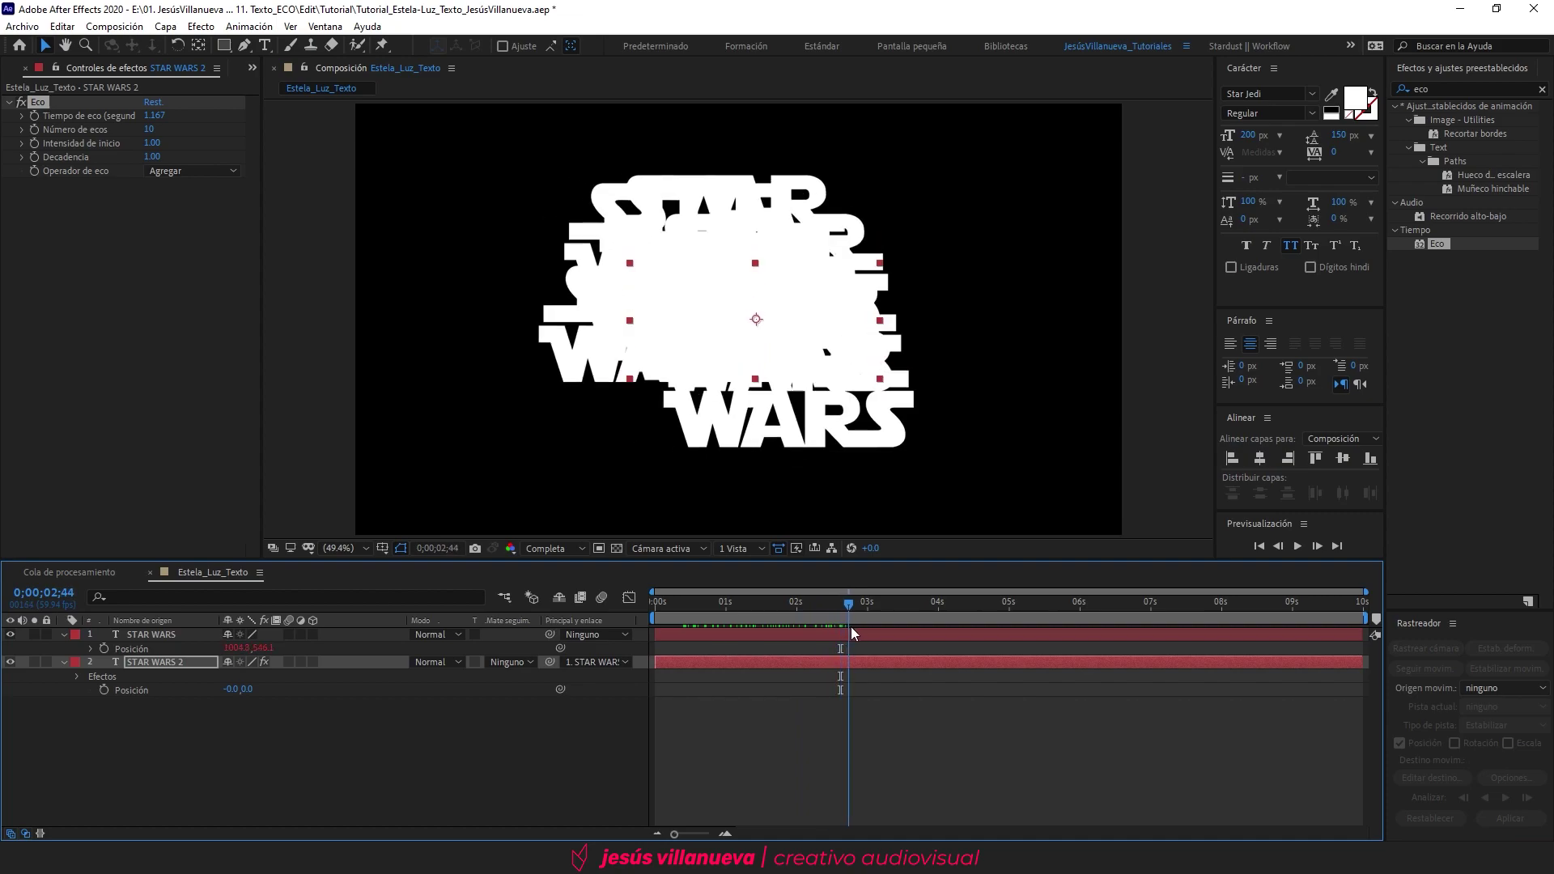
left_click(157, 115)
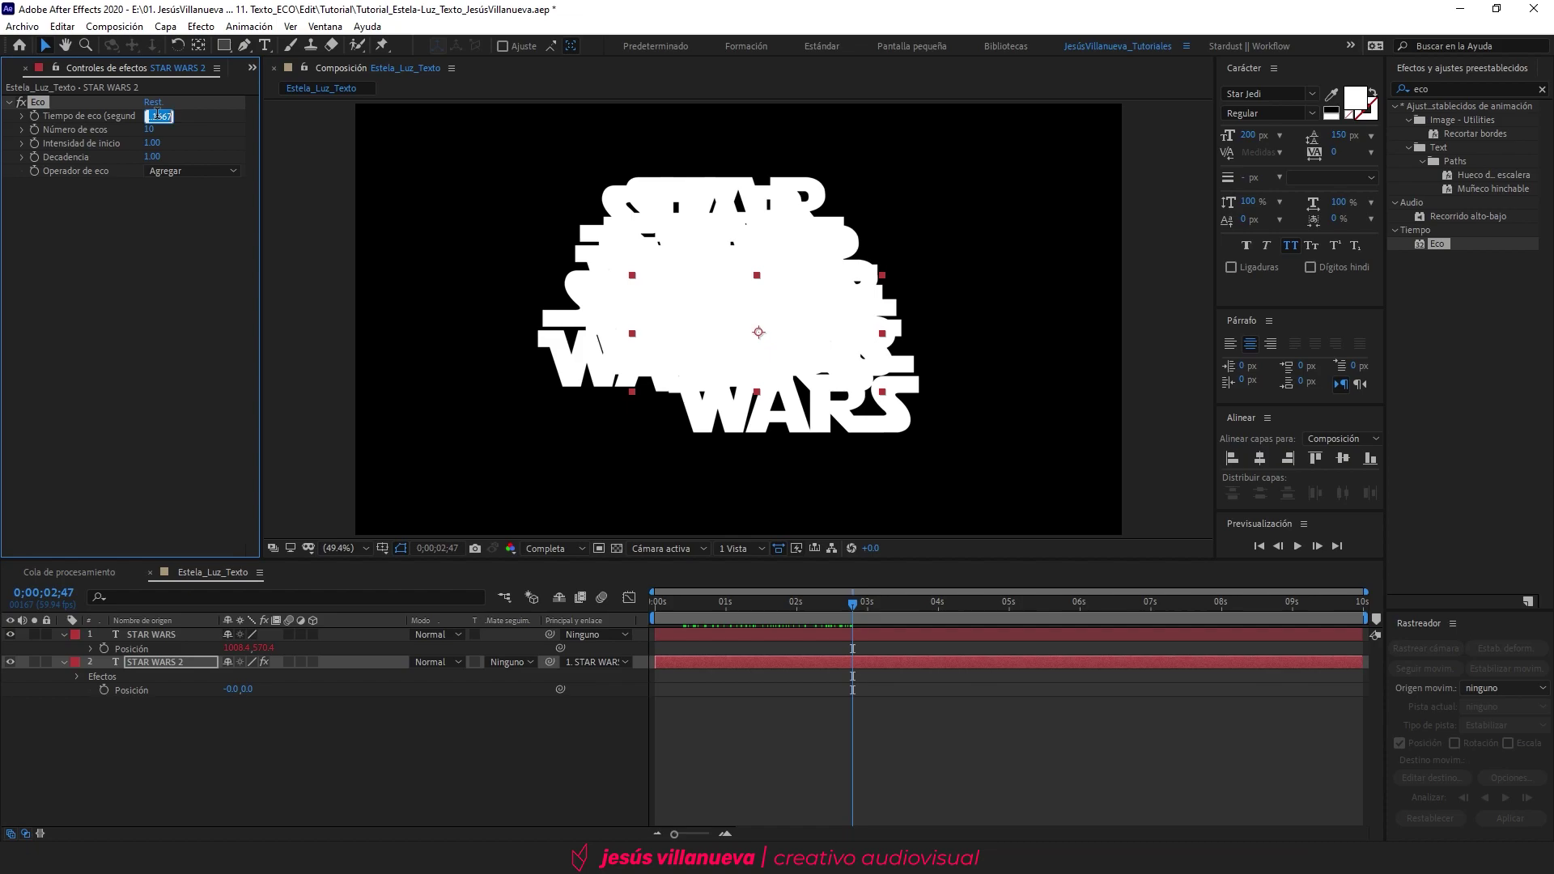
type("-0.01")
key("Return")
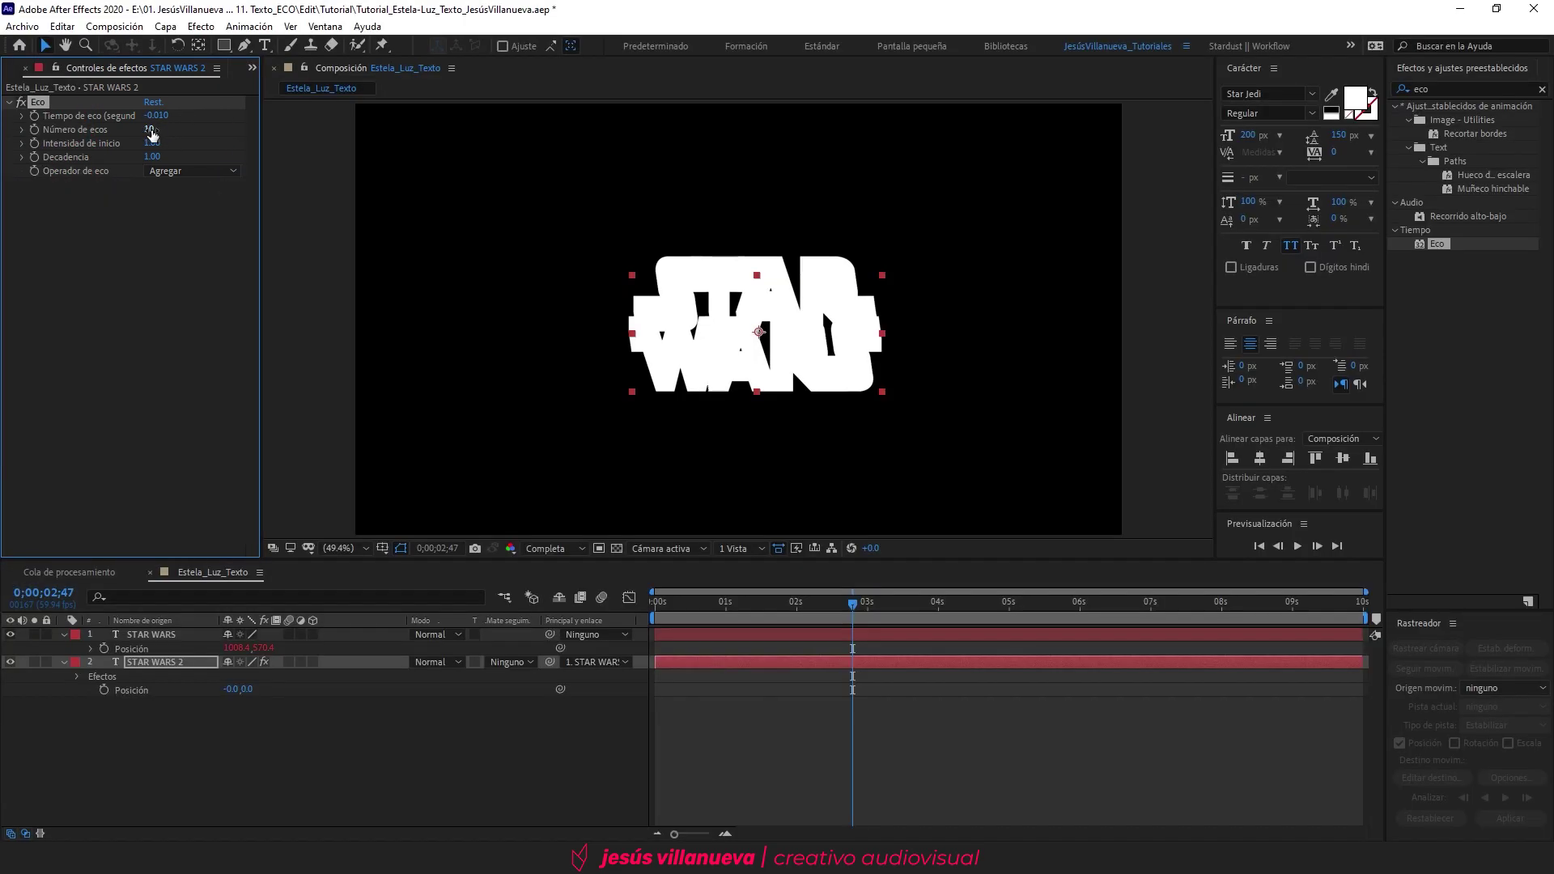
left_click(149, 129)
Raise Eco to 50 echoes with 0.90 decay and view the comp at 50%
type("50")
key("Return")
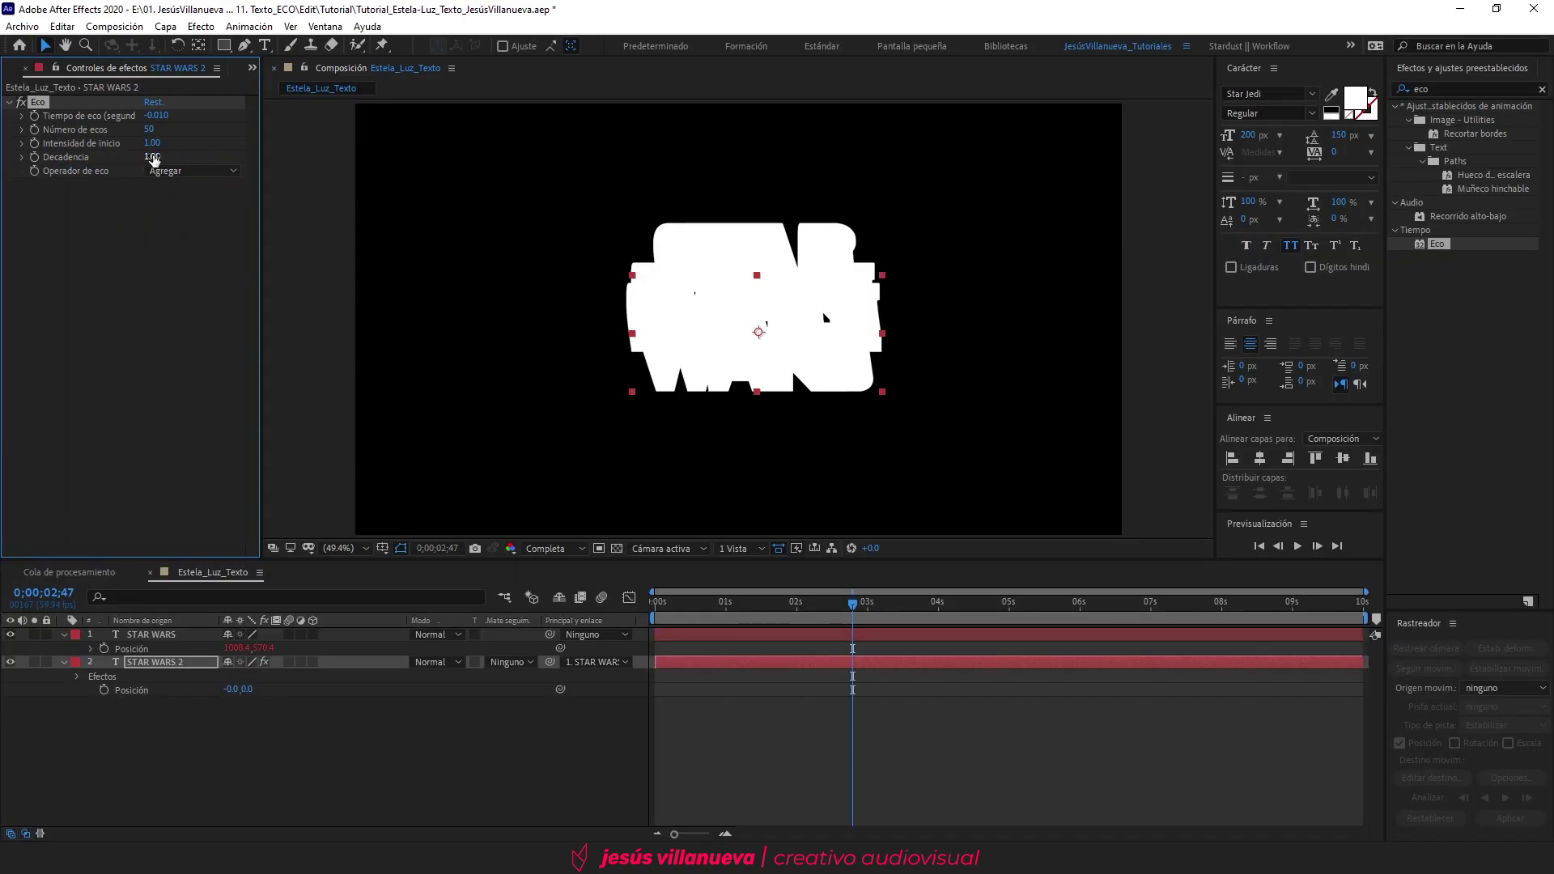
left_click(154, 157)
type("0.90")
key("Return")
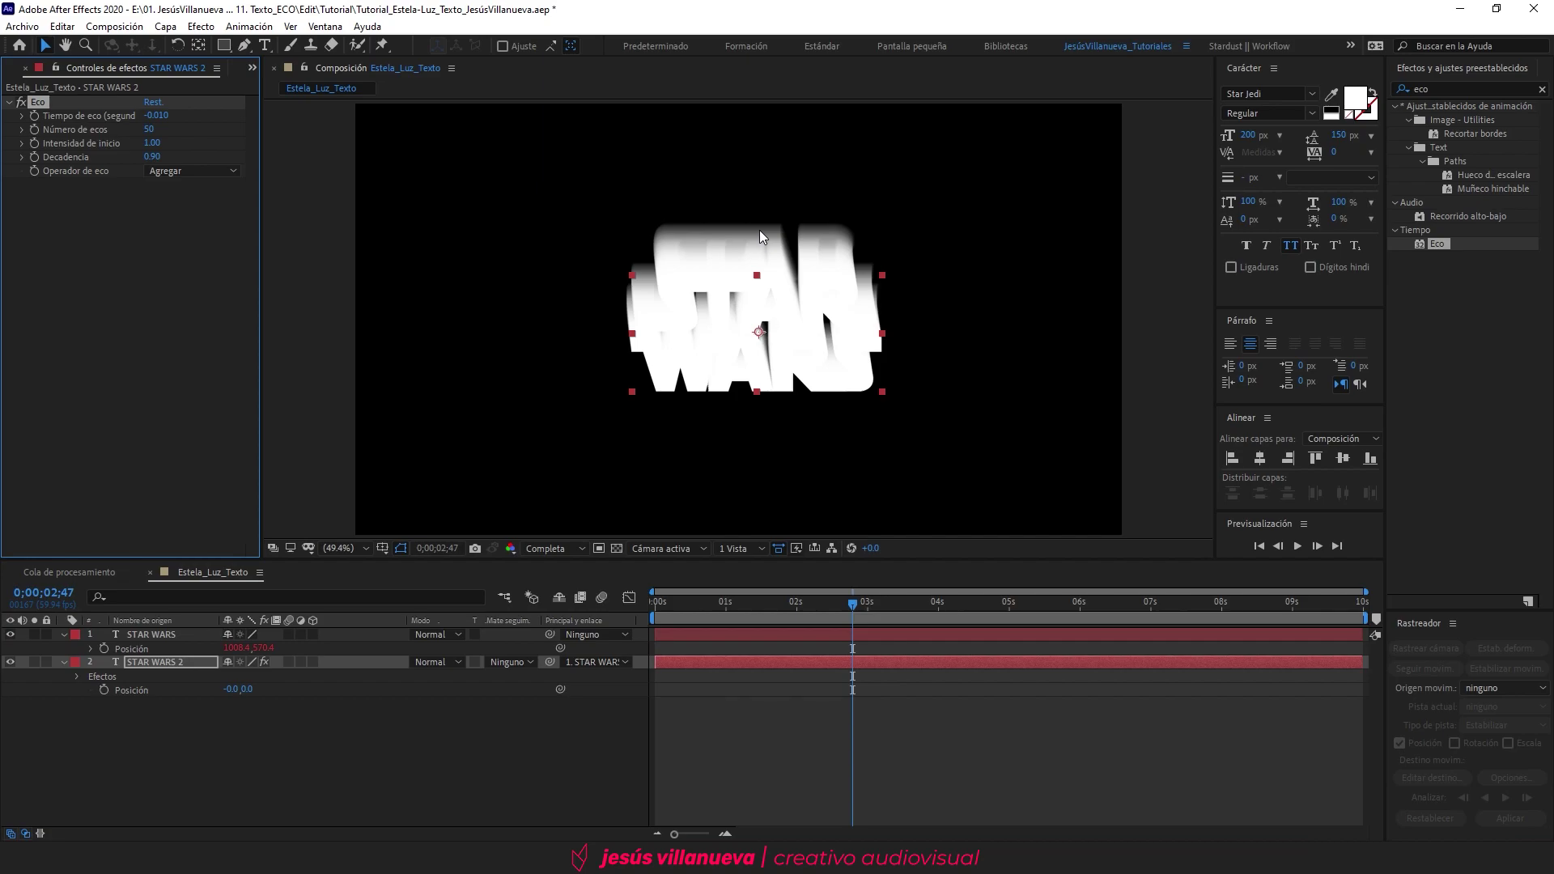
key("period")
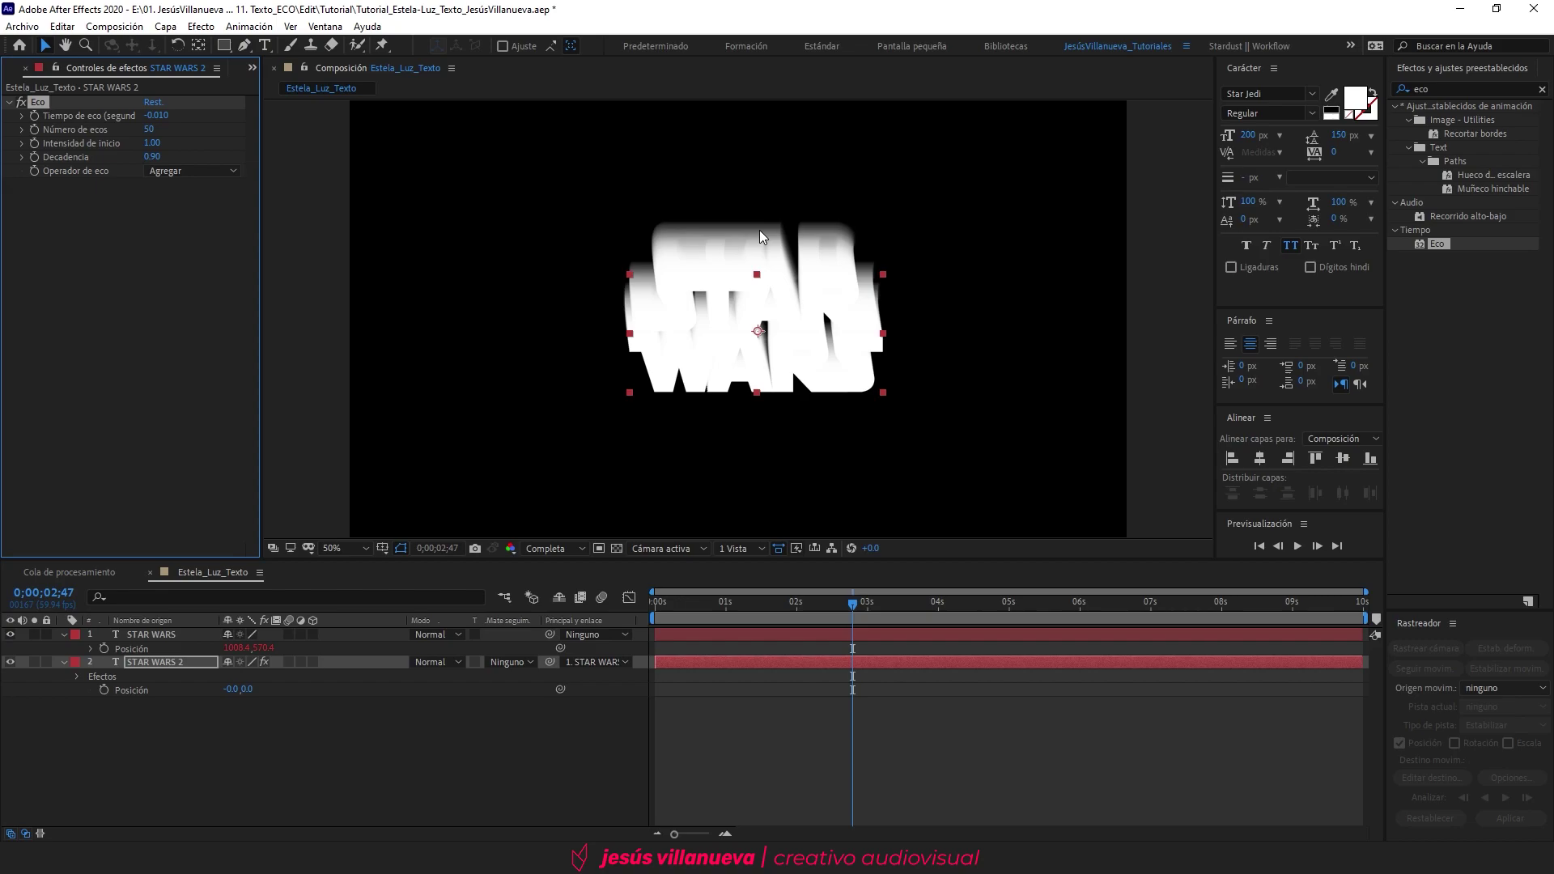
left_click(1394, 93)
Apply Degradado de 4 colores to STAR WARS 2 and switch the effect off
type("degr")
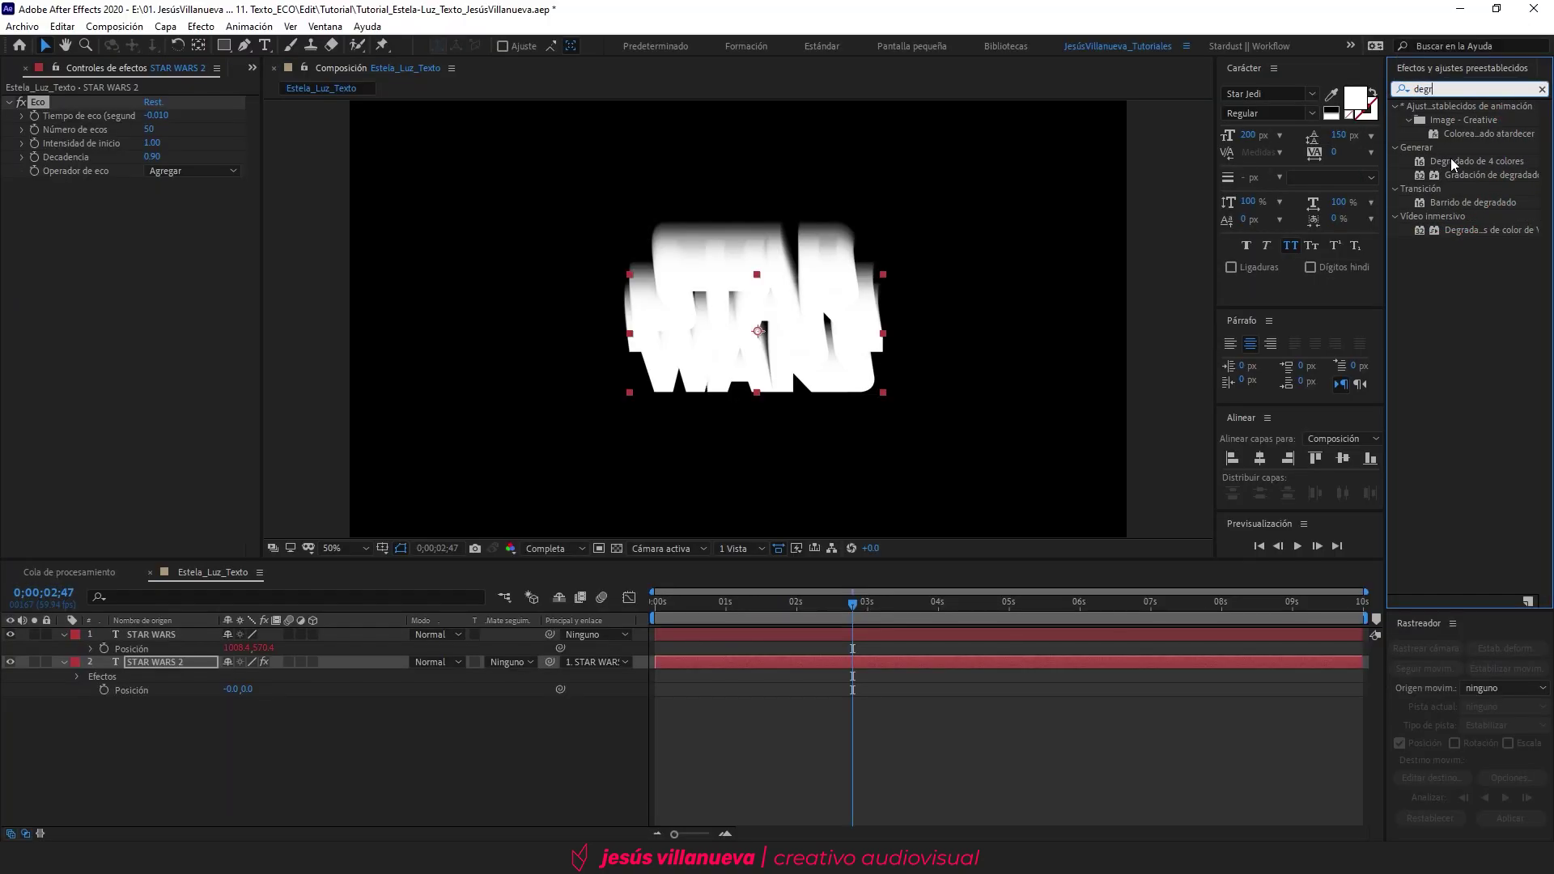
left_click_drag(1445, 158, 140, 666)
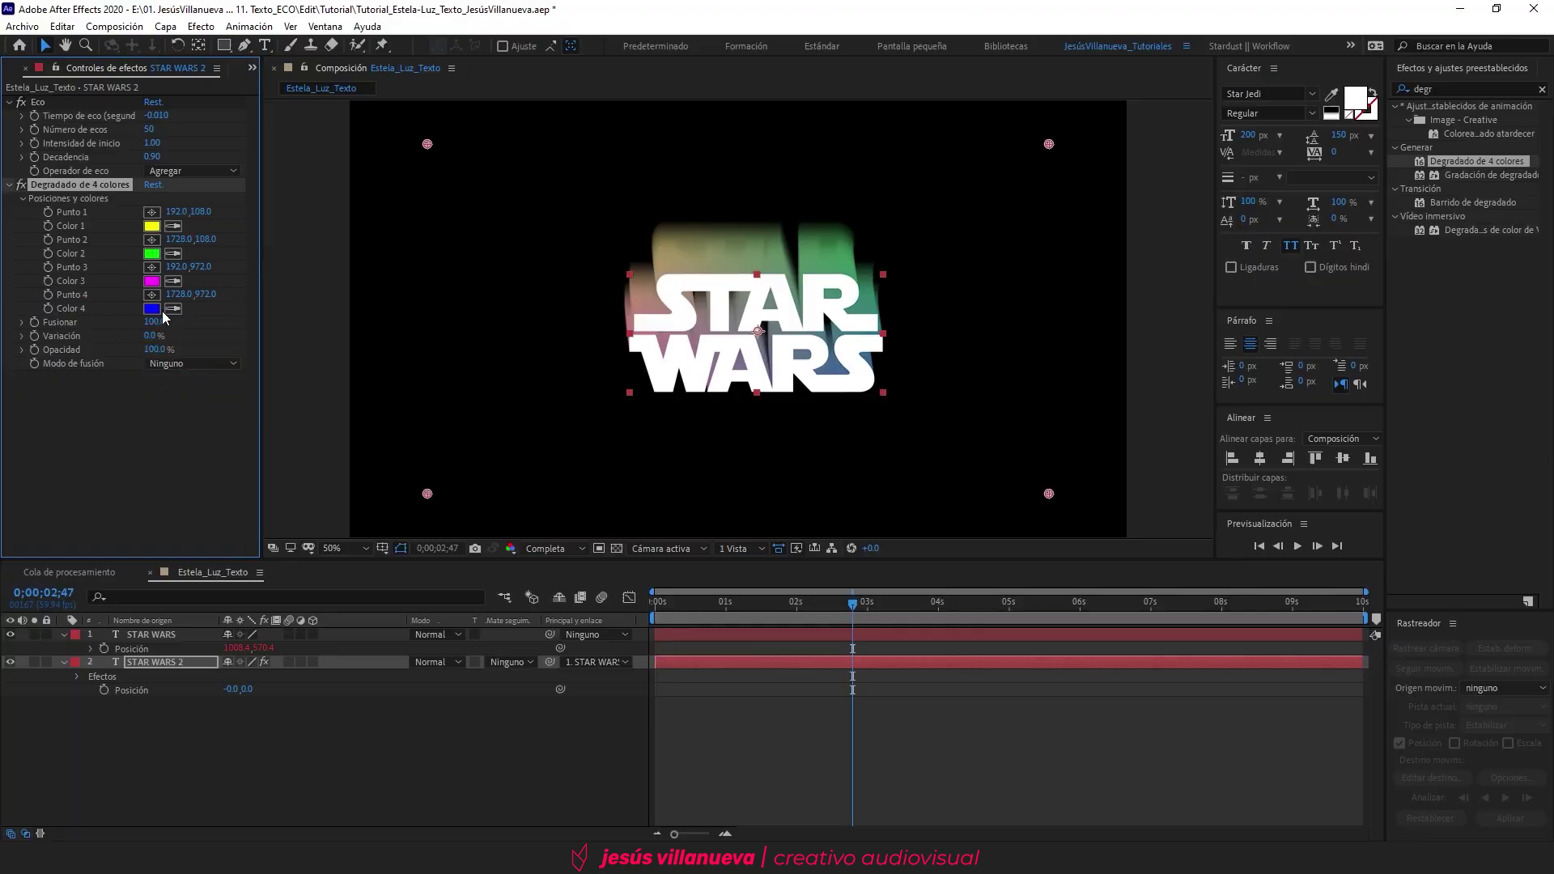
left_click(150, 426)
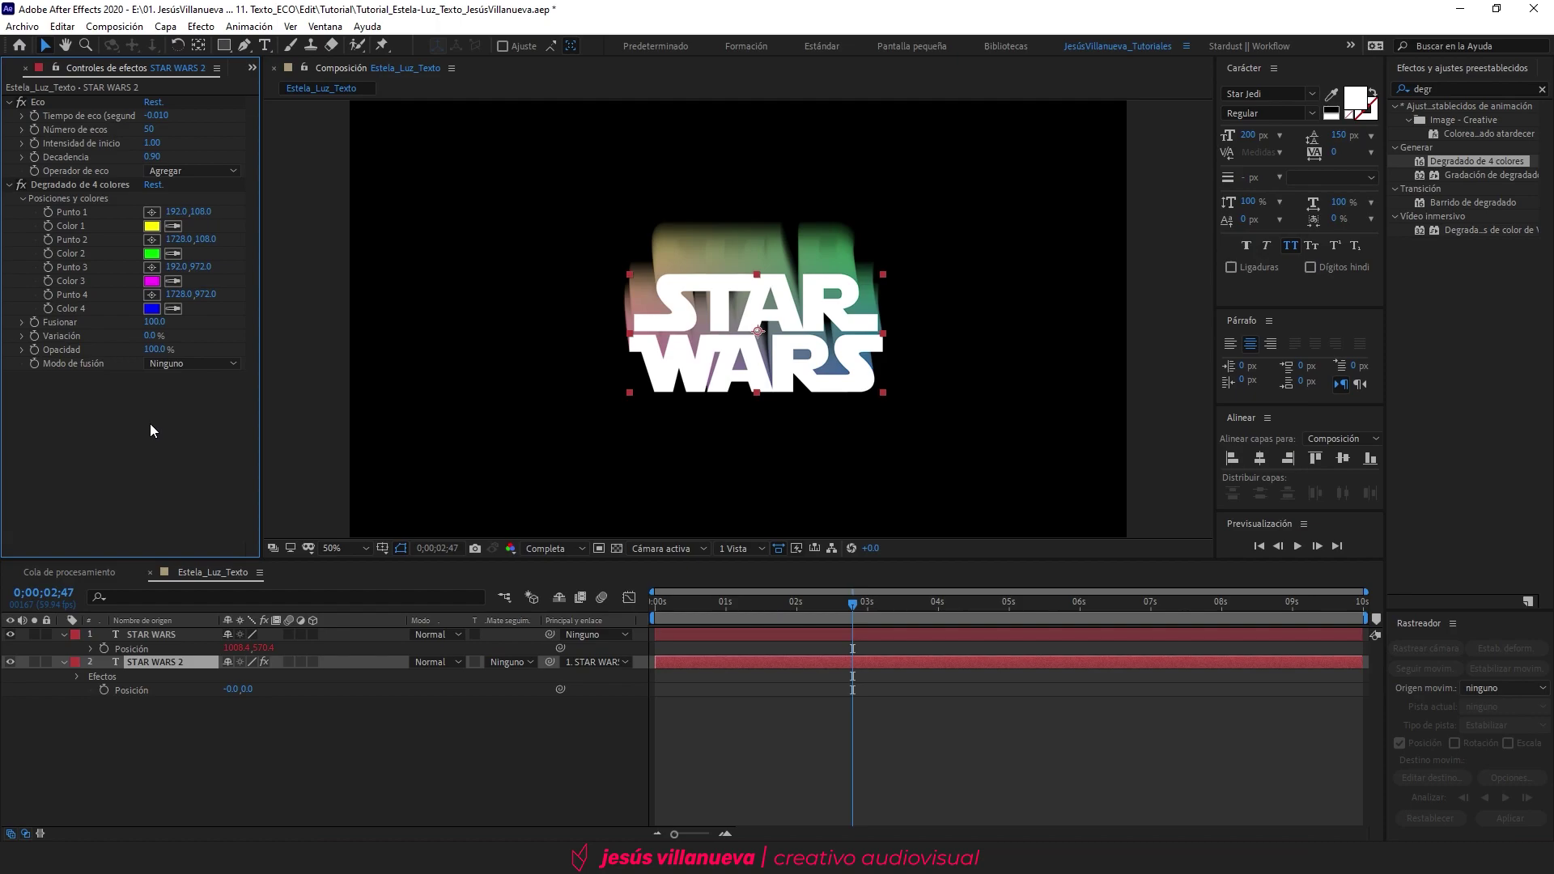
left_click(21, 184)
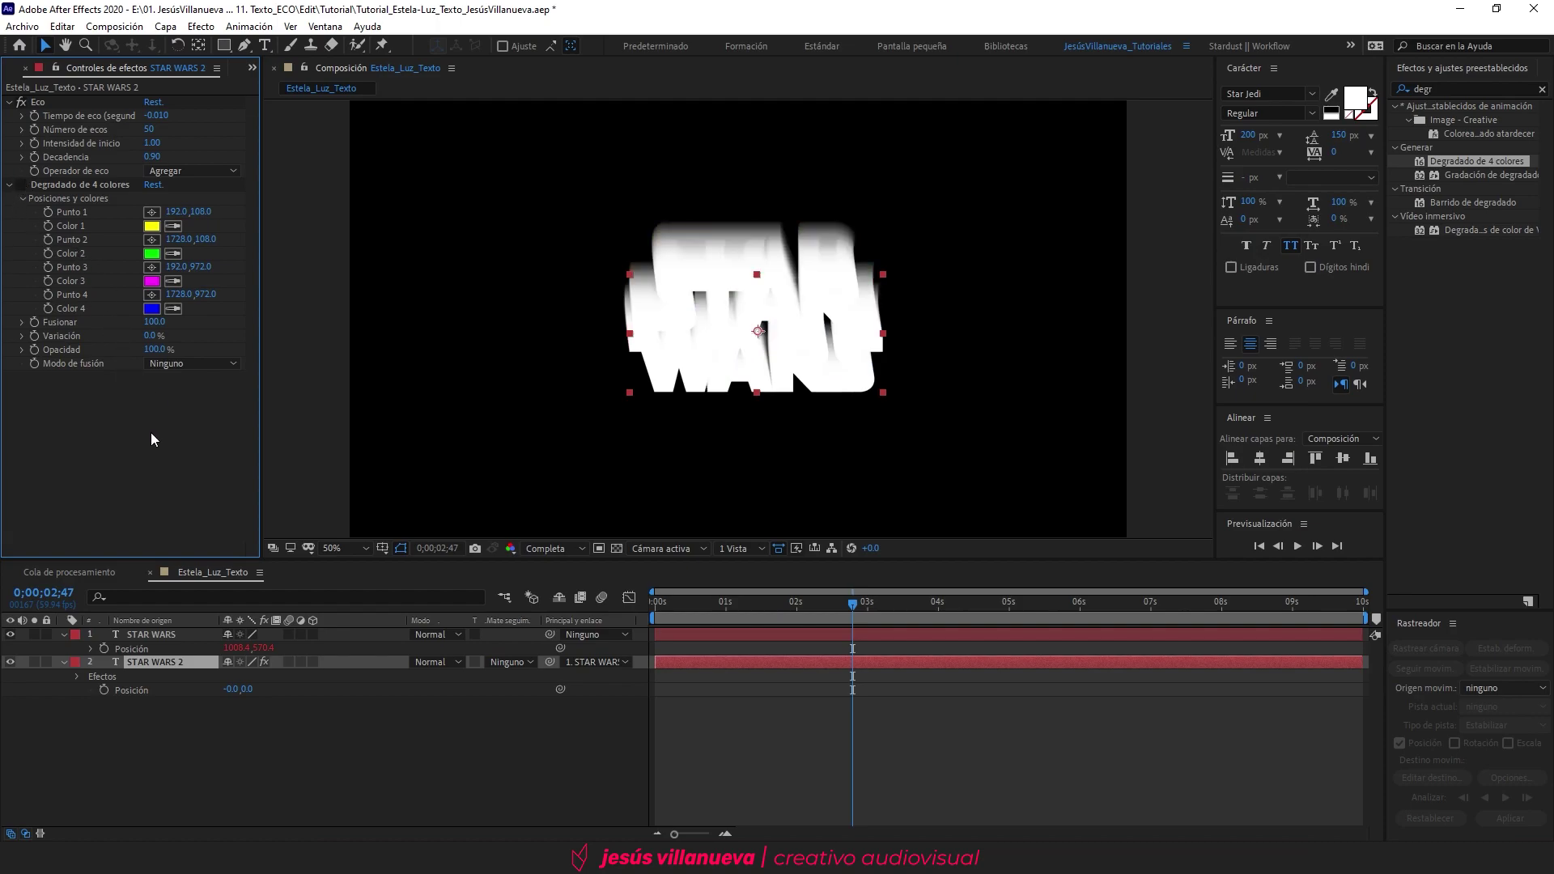
left_click(1445, 87)
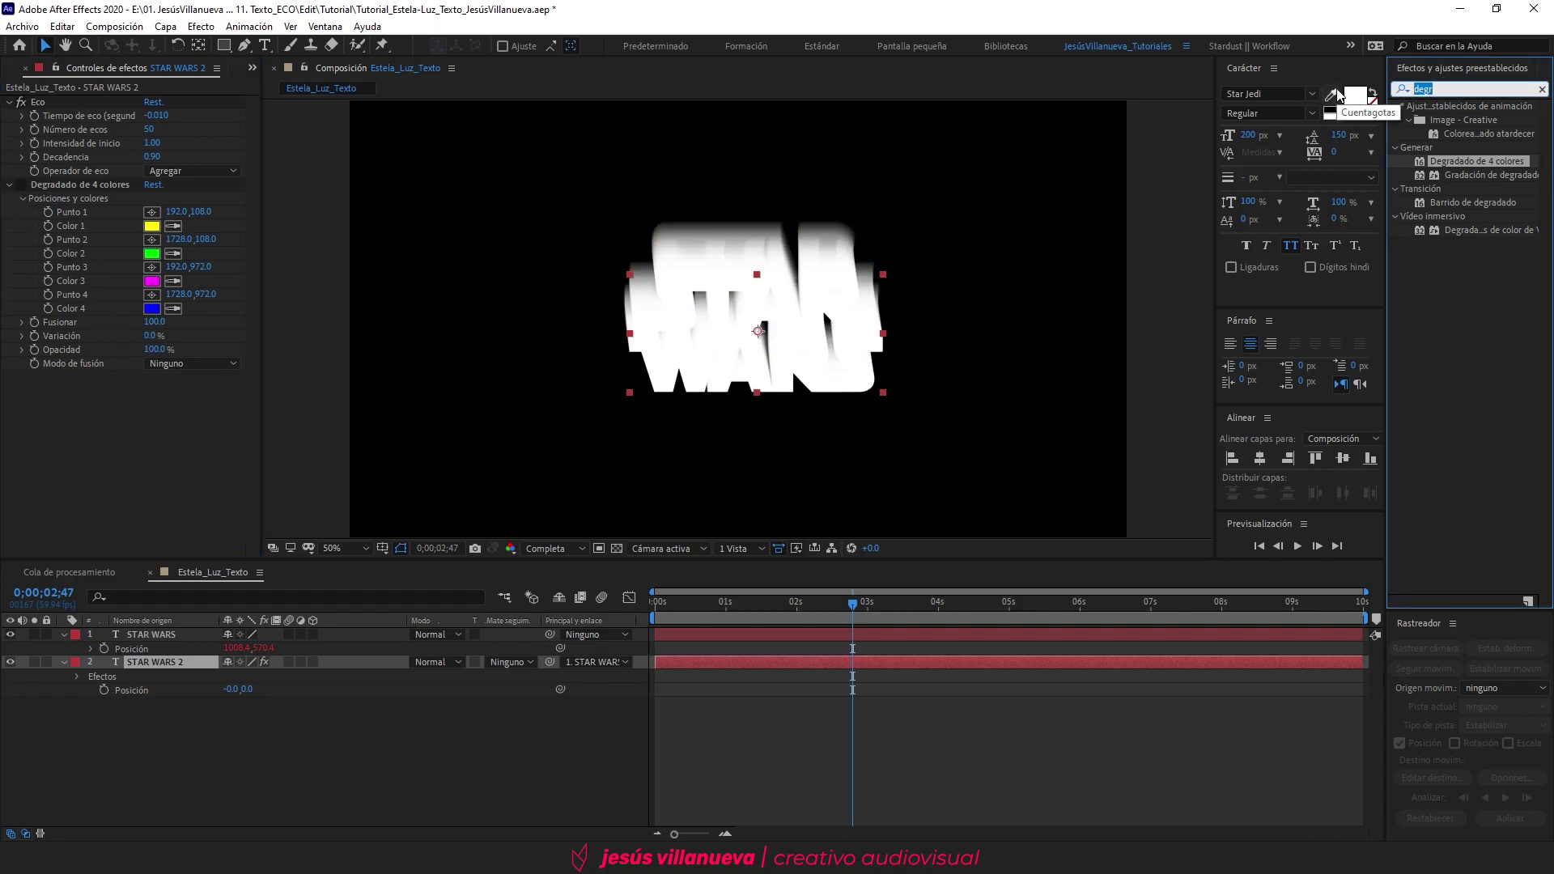
type("rell")
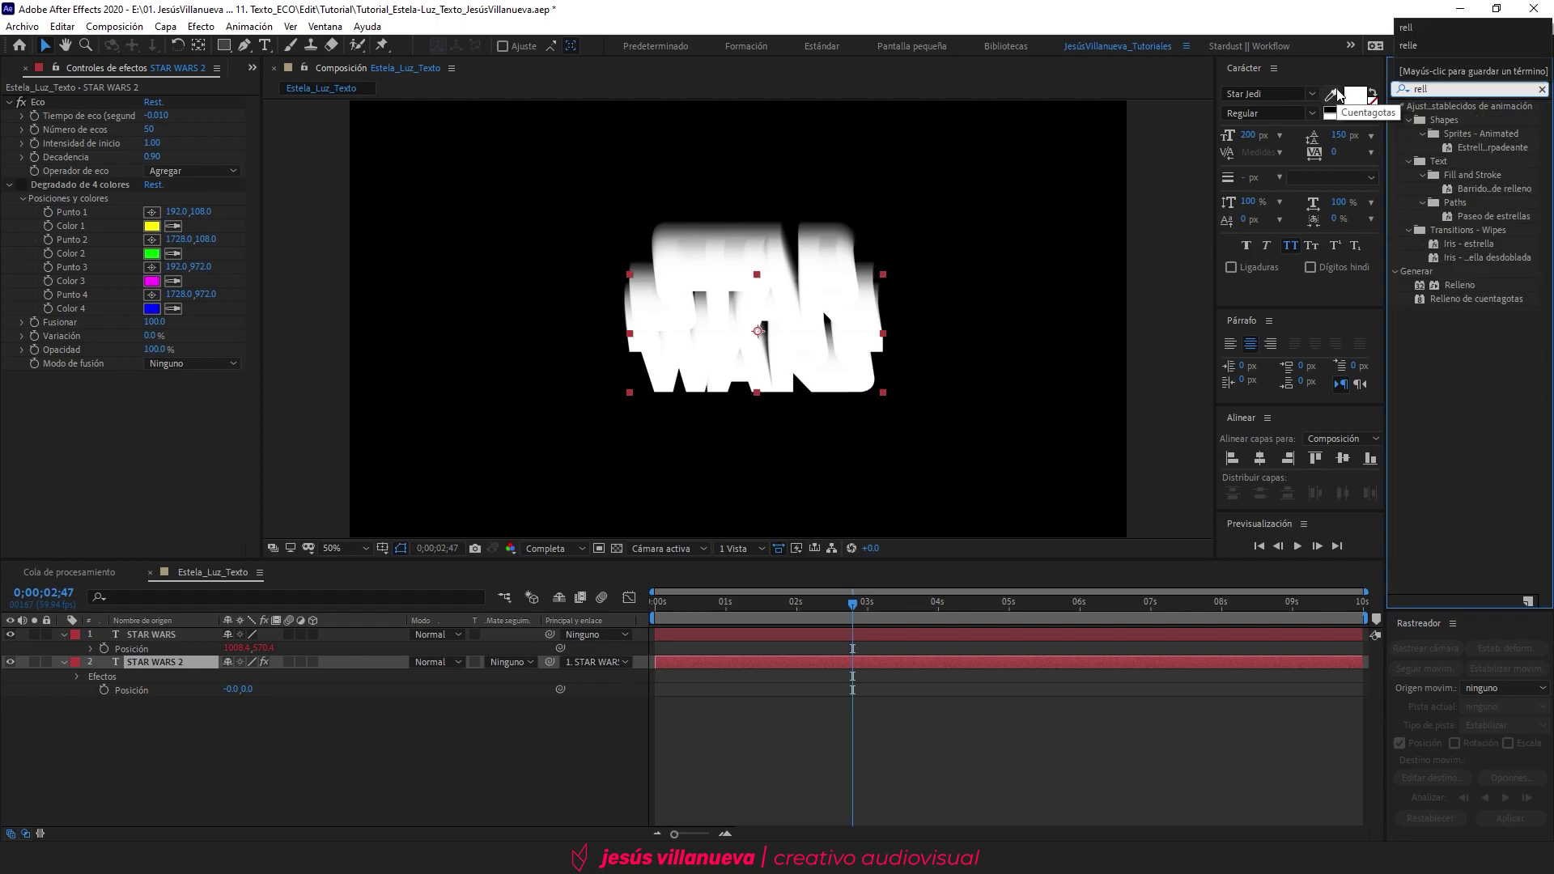
Add a disabled Relleno fill to STAR WARS 2 and re-enable Degradado de 4 colores
left_click_drag(1488, 285, 183, 433)
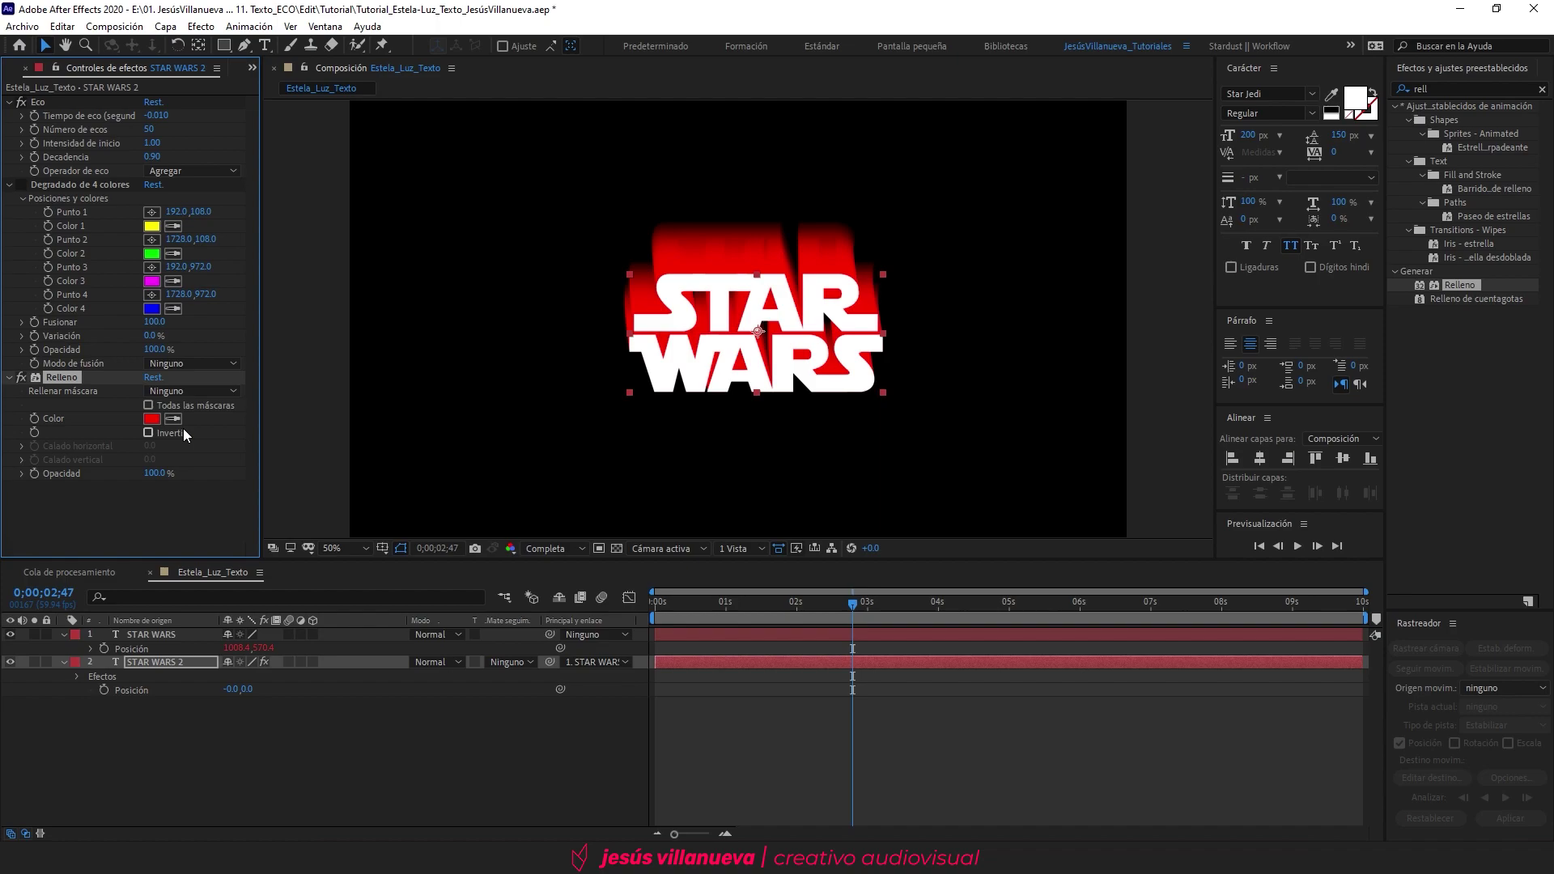
left_click(22, 378)
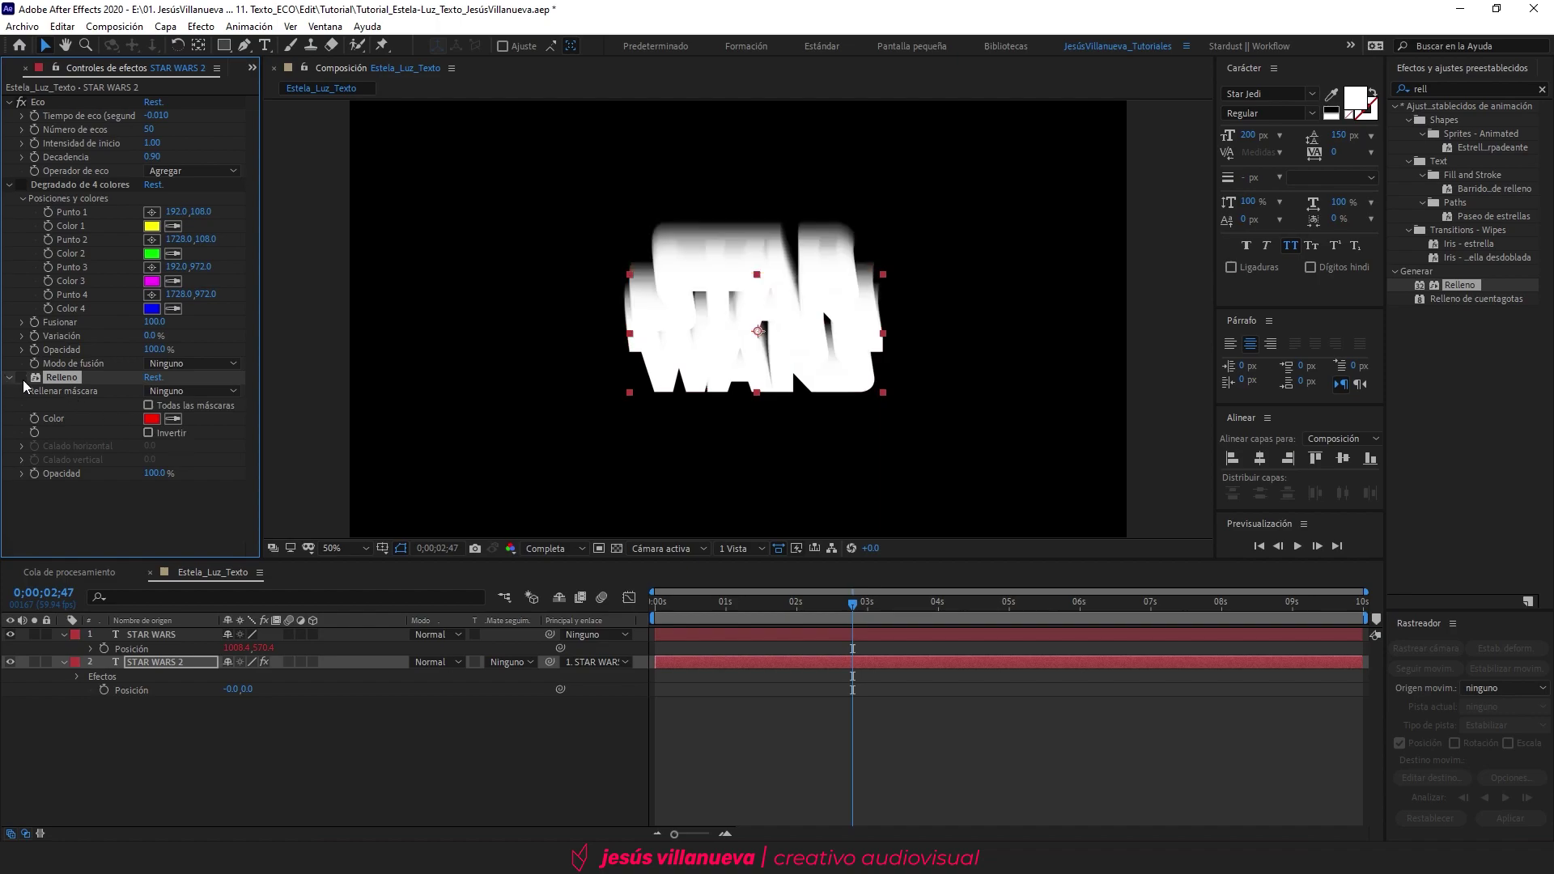
left_click(24, 185)
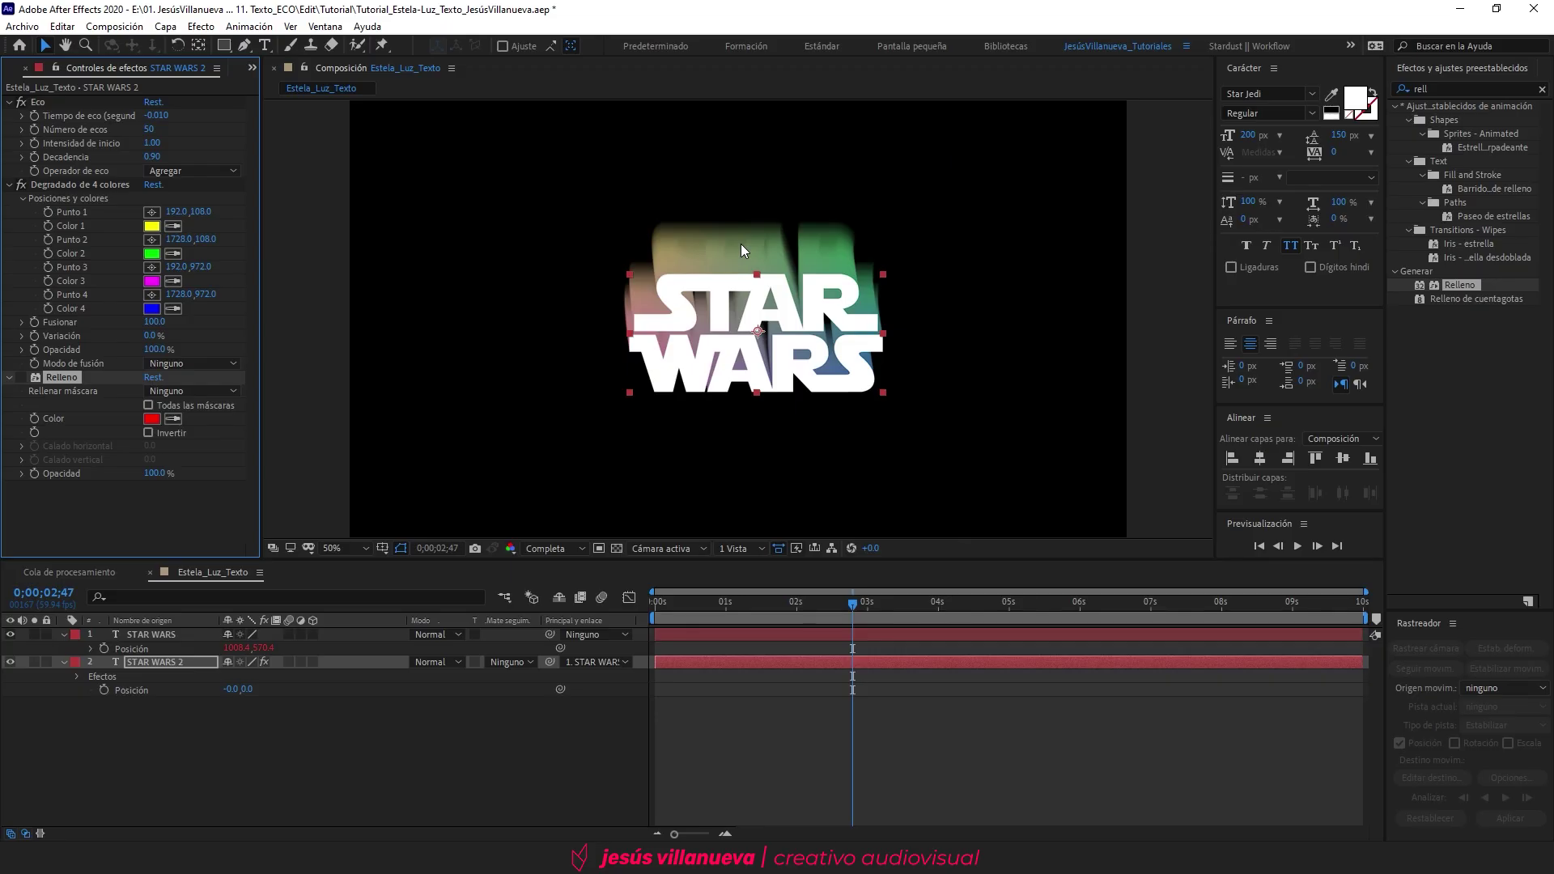
left_click(1474, 87)
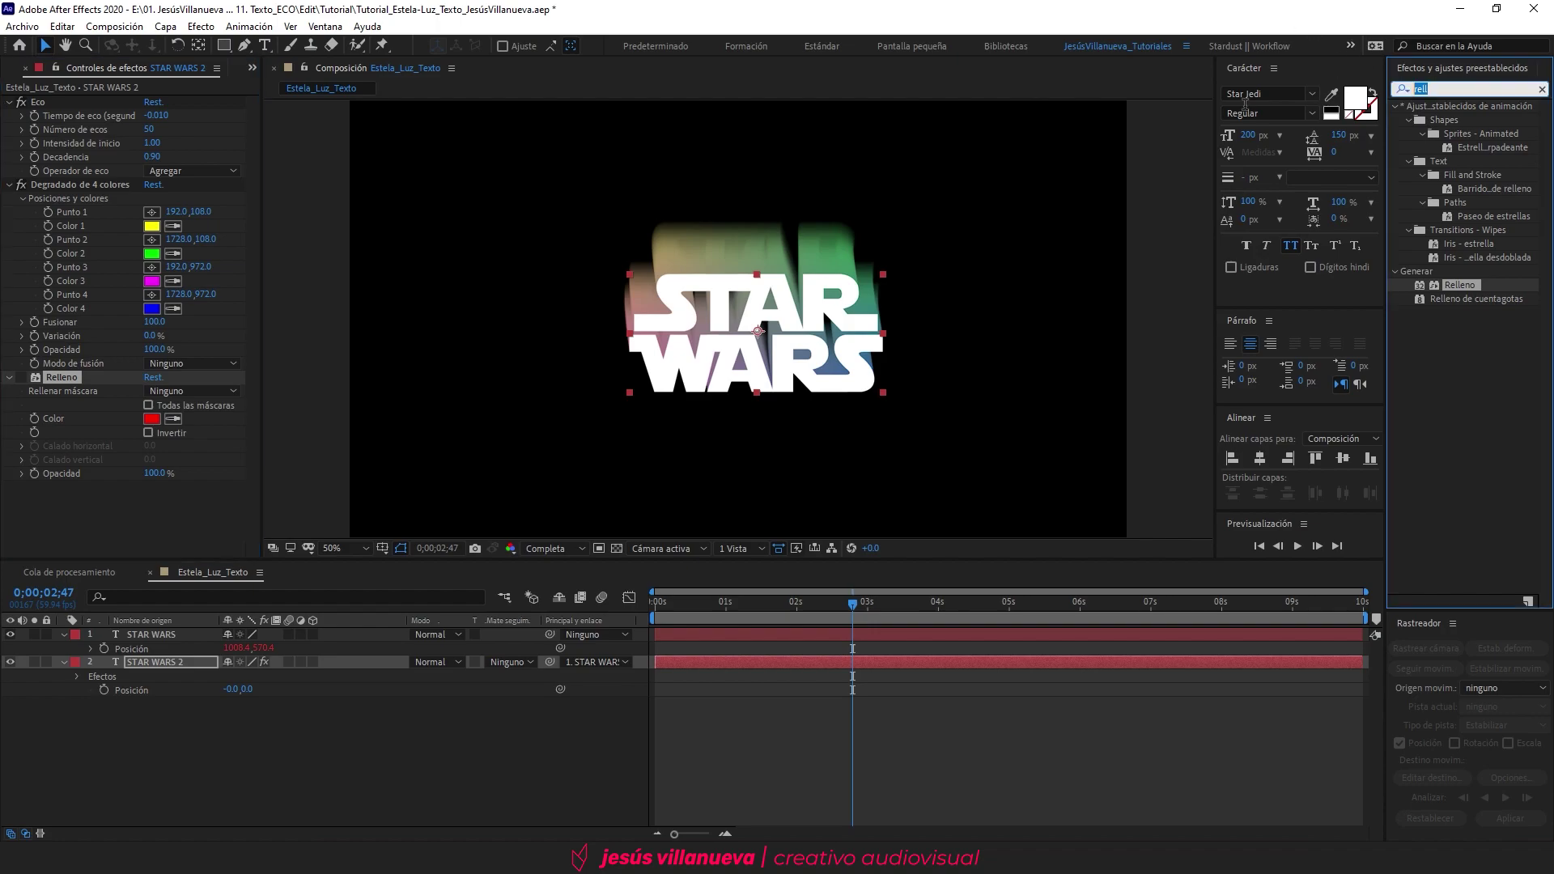
Apply Intensidad to STAR WARS 2 with Intensidad 50 and Saturación 25
type("int")
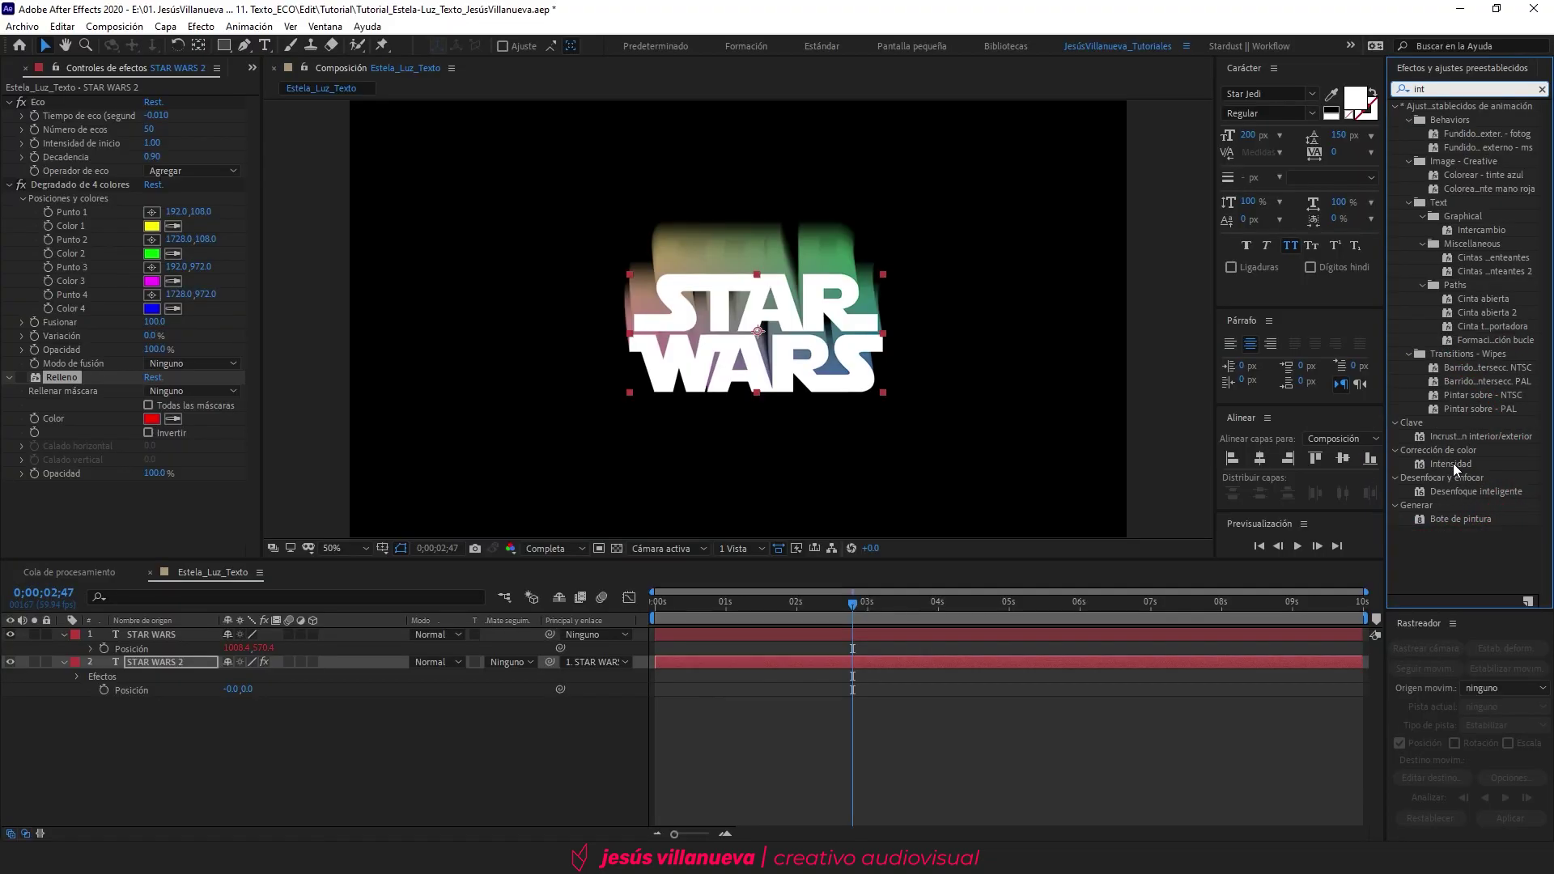
left_click_drag(1451, 464, 180, 536)
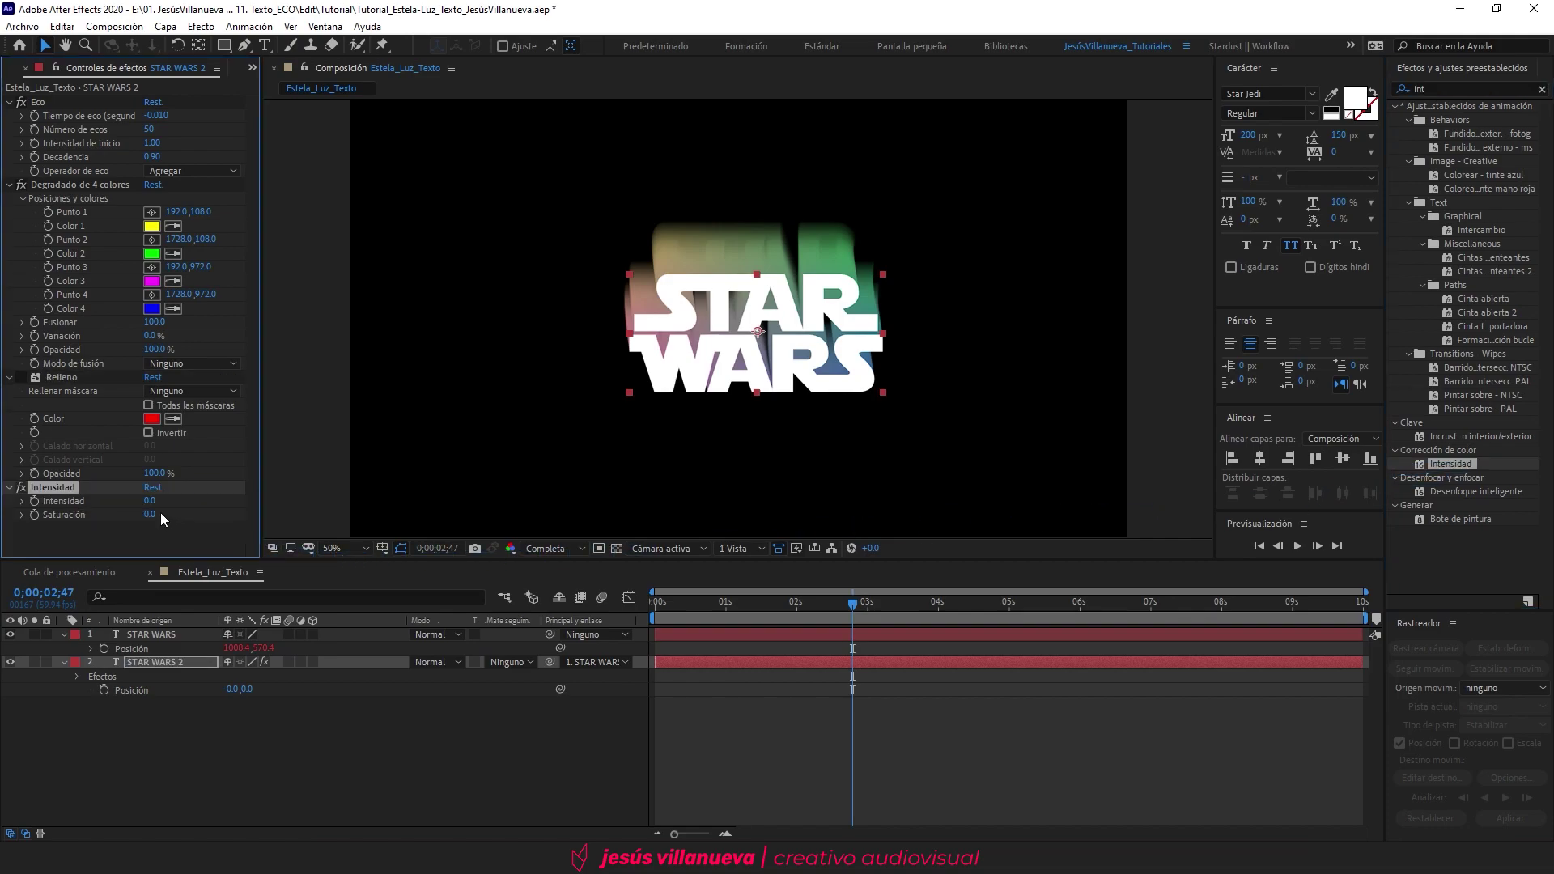
left_click(151, 500)
type("200")
key("Return")
left_click(150, 515)
type("50")
key("Return")
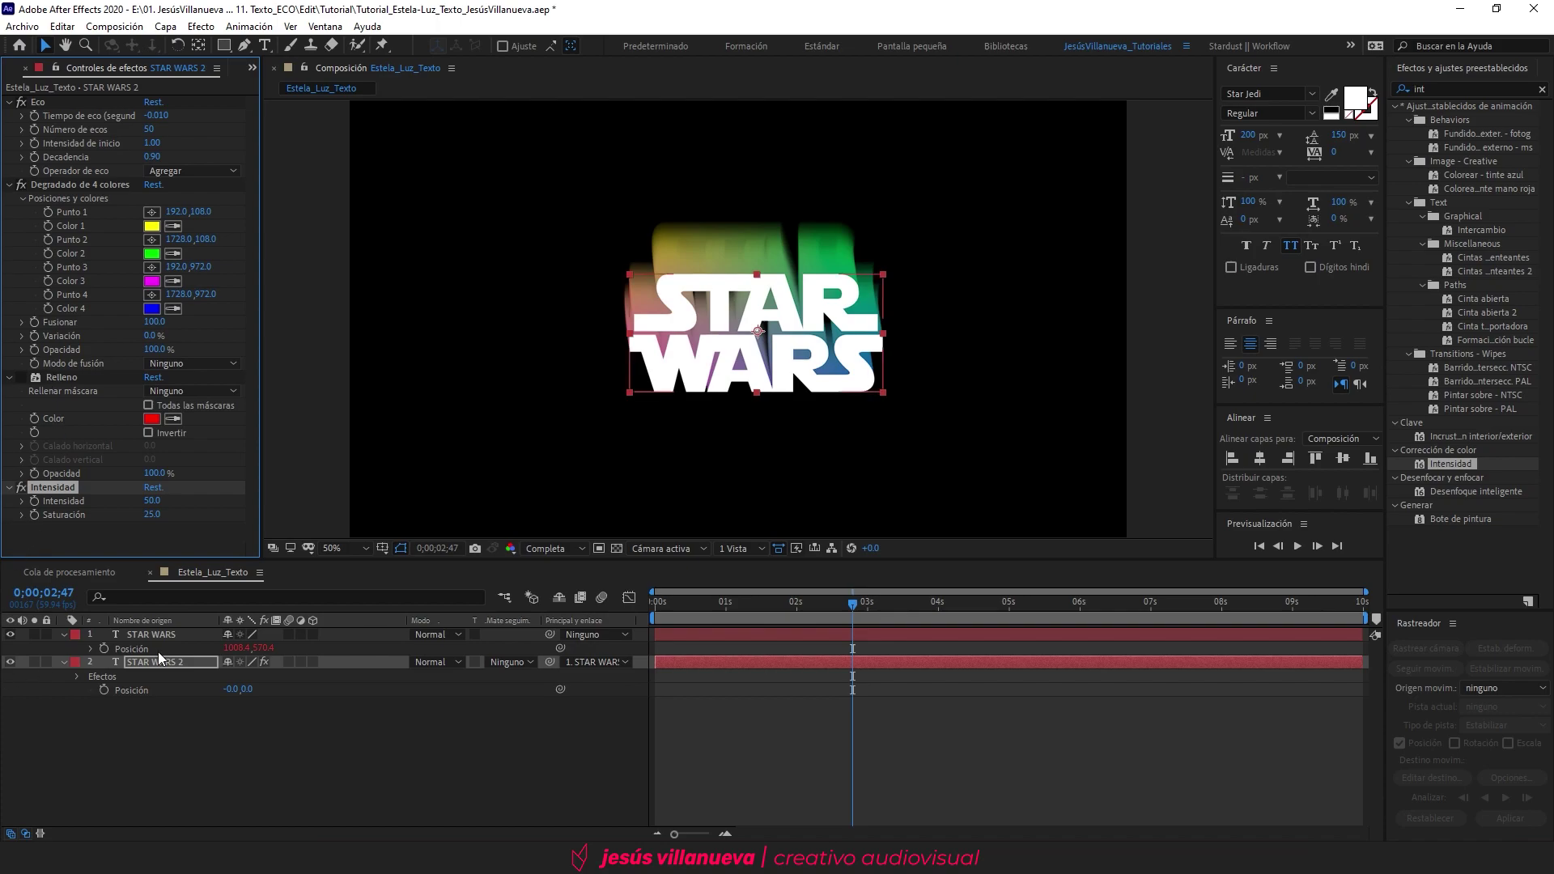
Preview the rainbow-trailed title animation from the start
left_click(358, 741)
left_click_drag(684, 604, 561, 598)
key("space")
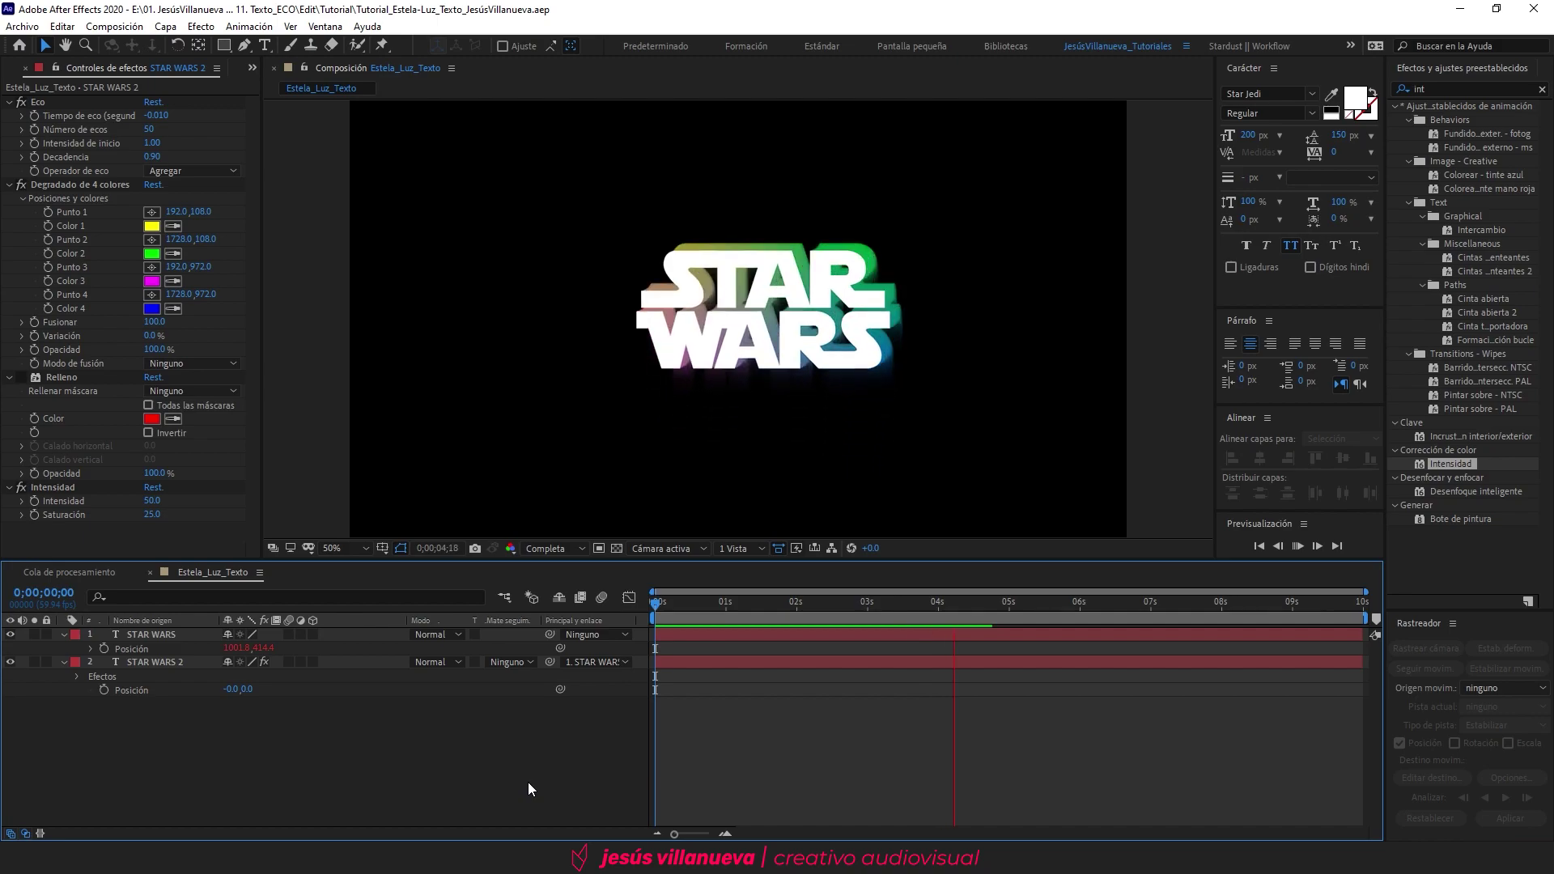
key("space")
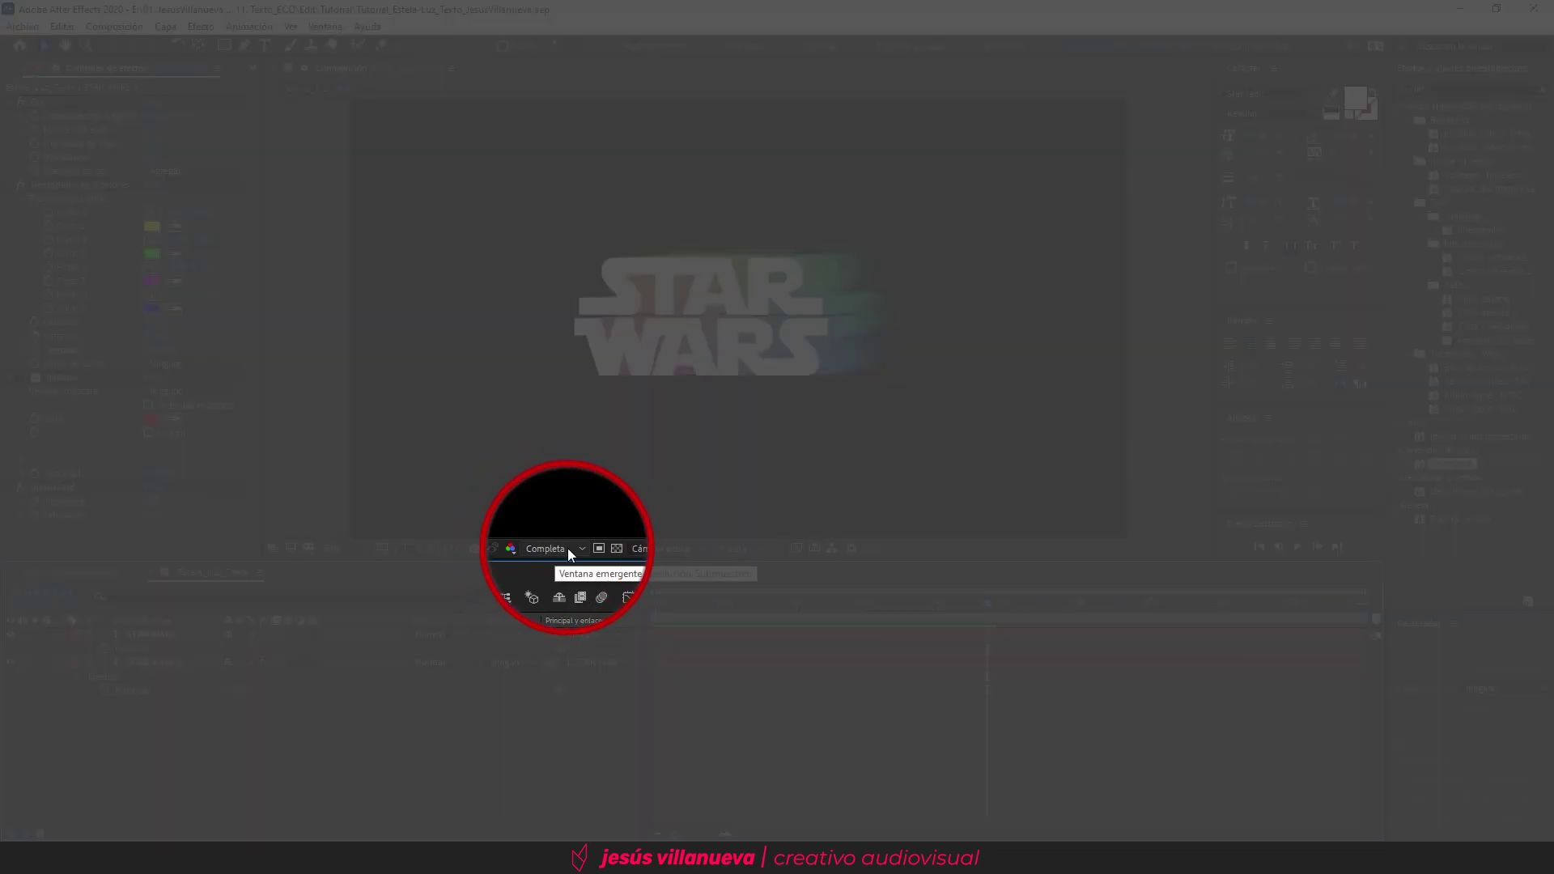
Switch the preview resolution to Cuarto, then back to Completa
left_click(567, 547)
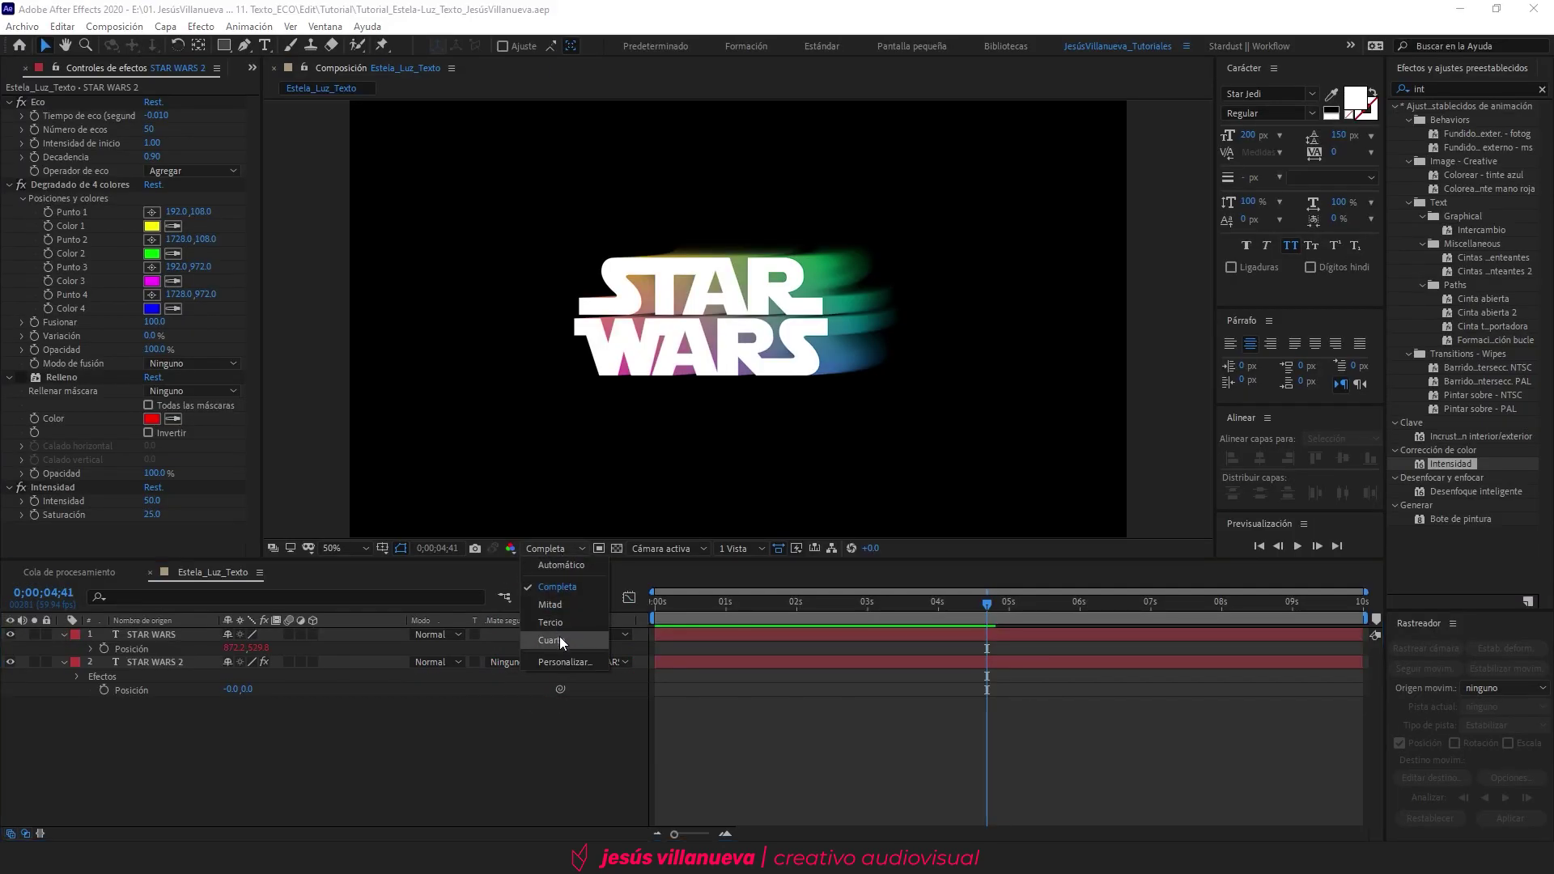
left_click(560, 638)
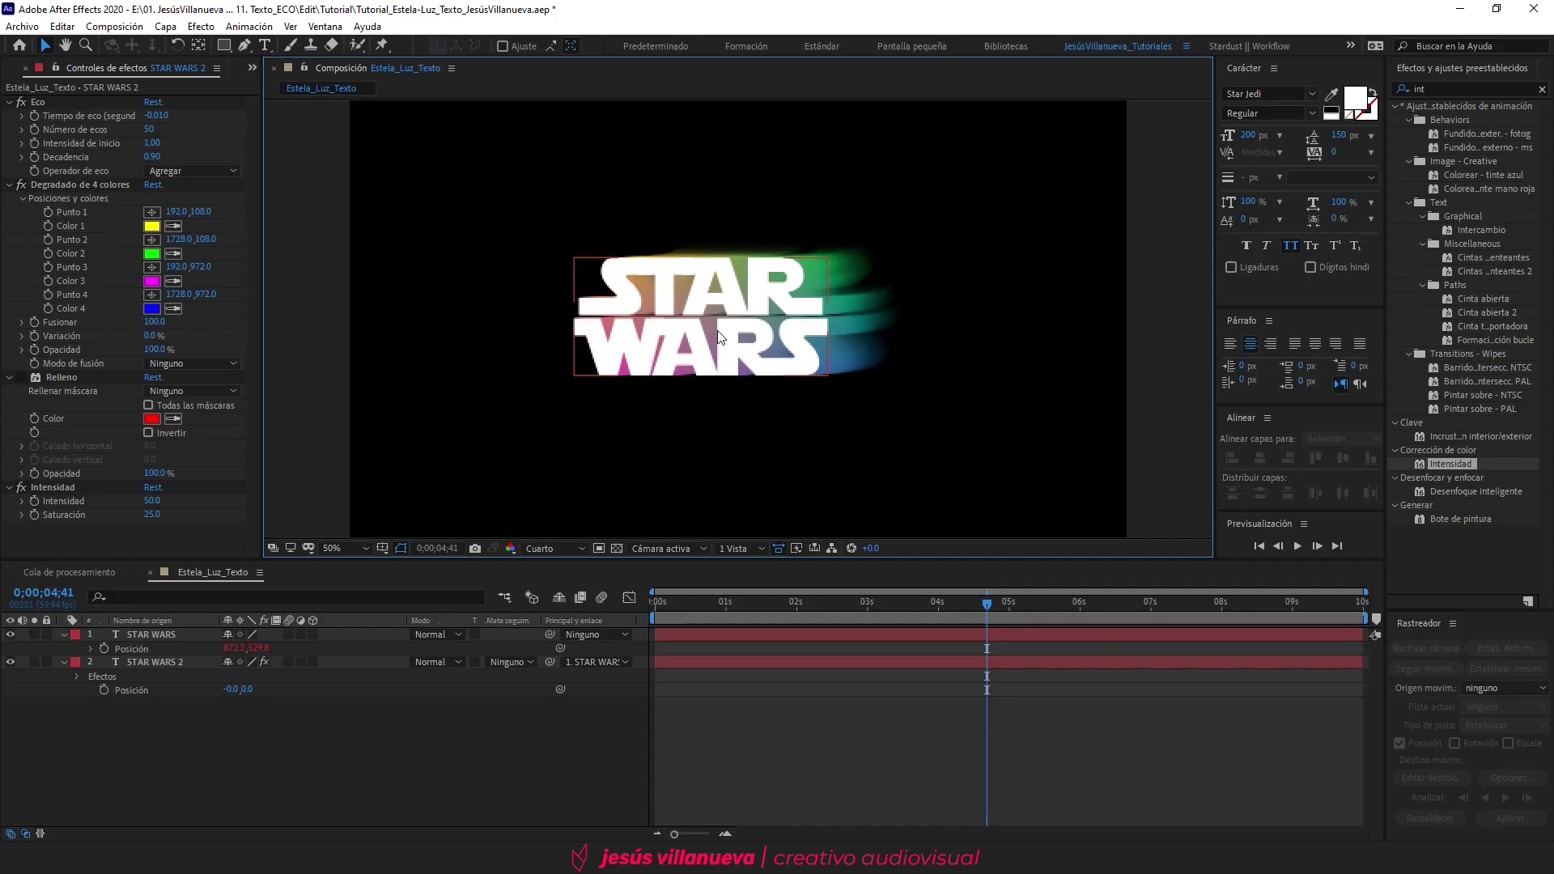
left_click(570, 549)
left_click(570, 584)
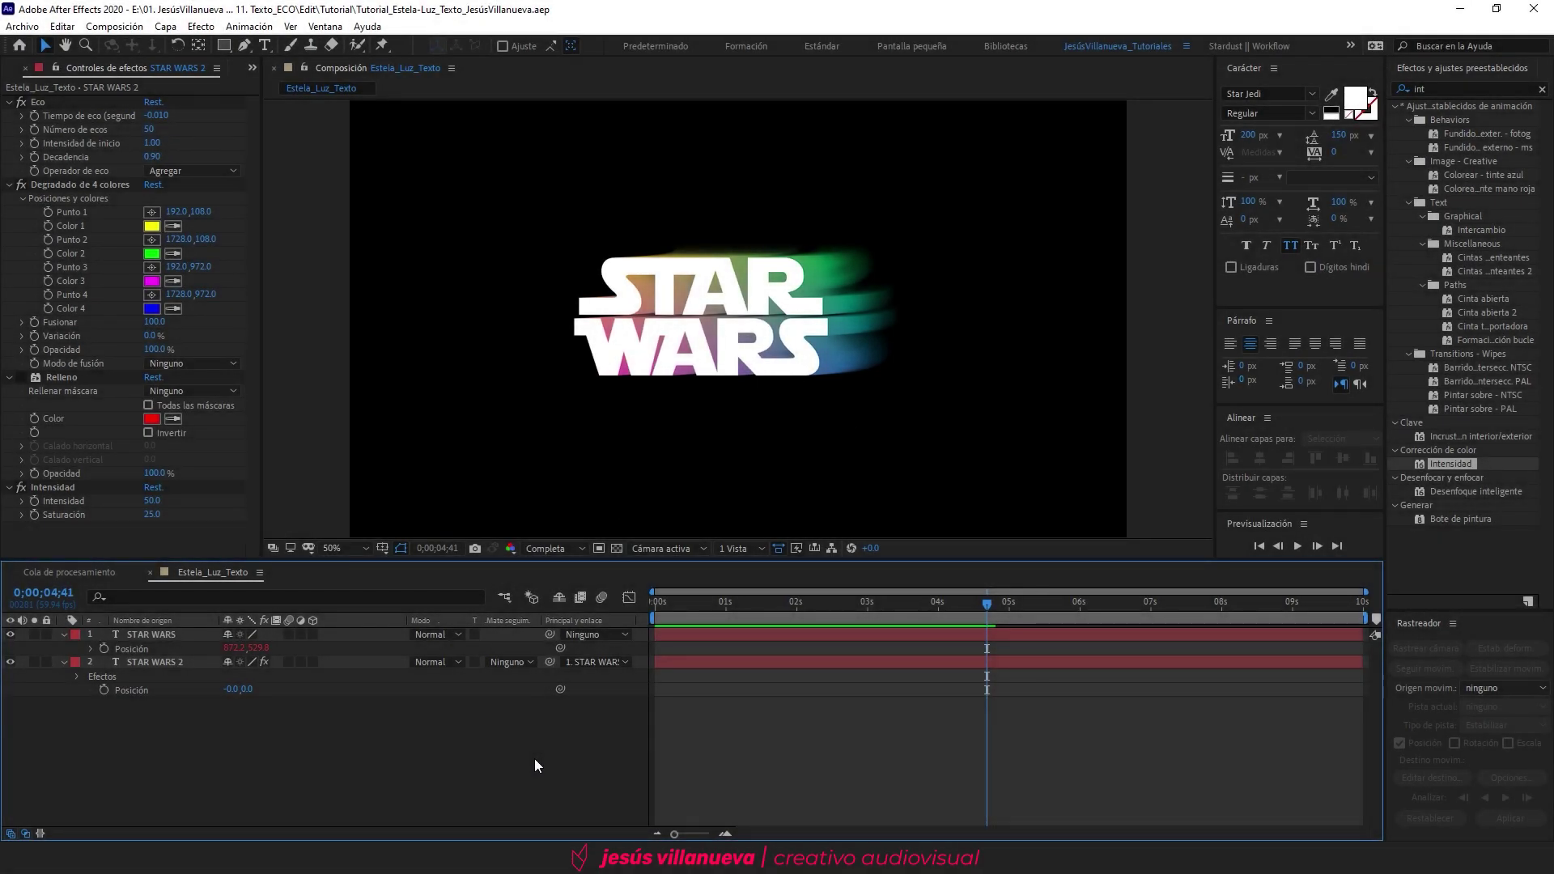
left_click(185, 635)
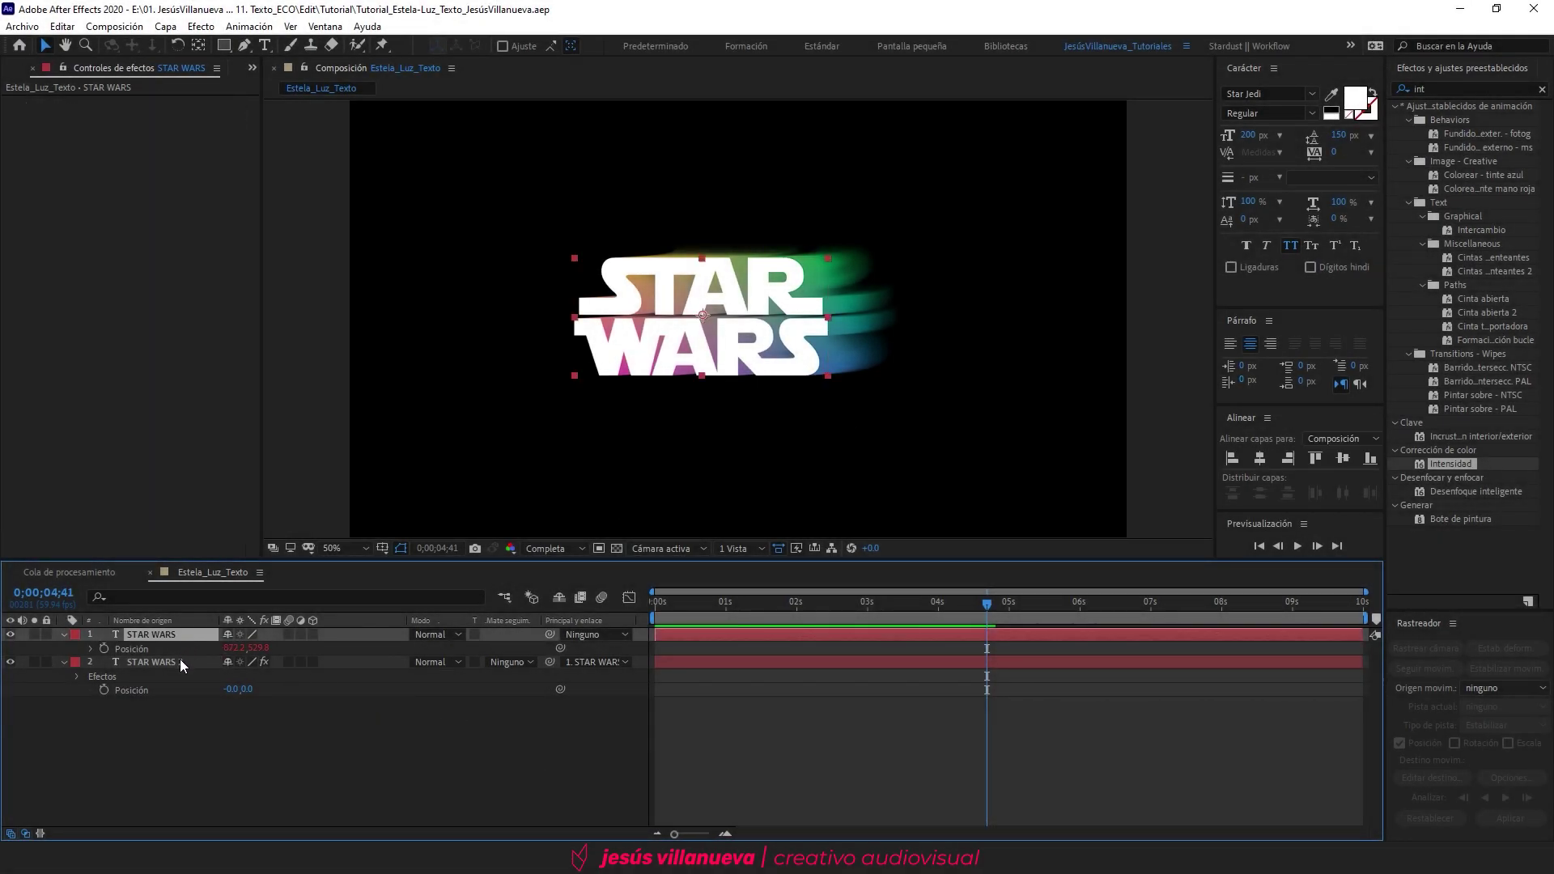
Precompose STAR WARS and STAR WARS 2 into a new composition named Estela_Texto
left_click(180, 661, "shift")
right_click(179, 659)
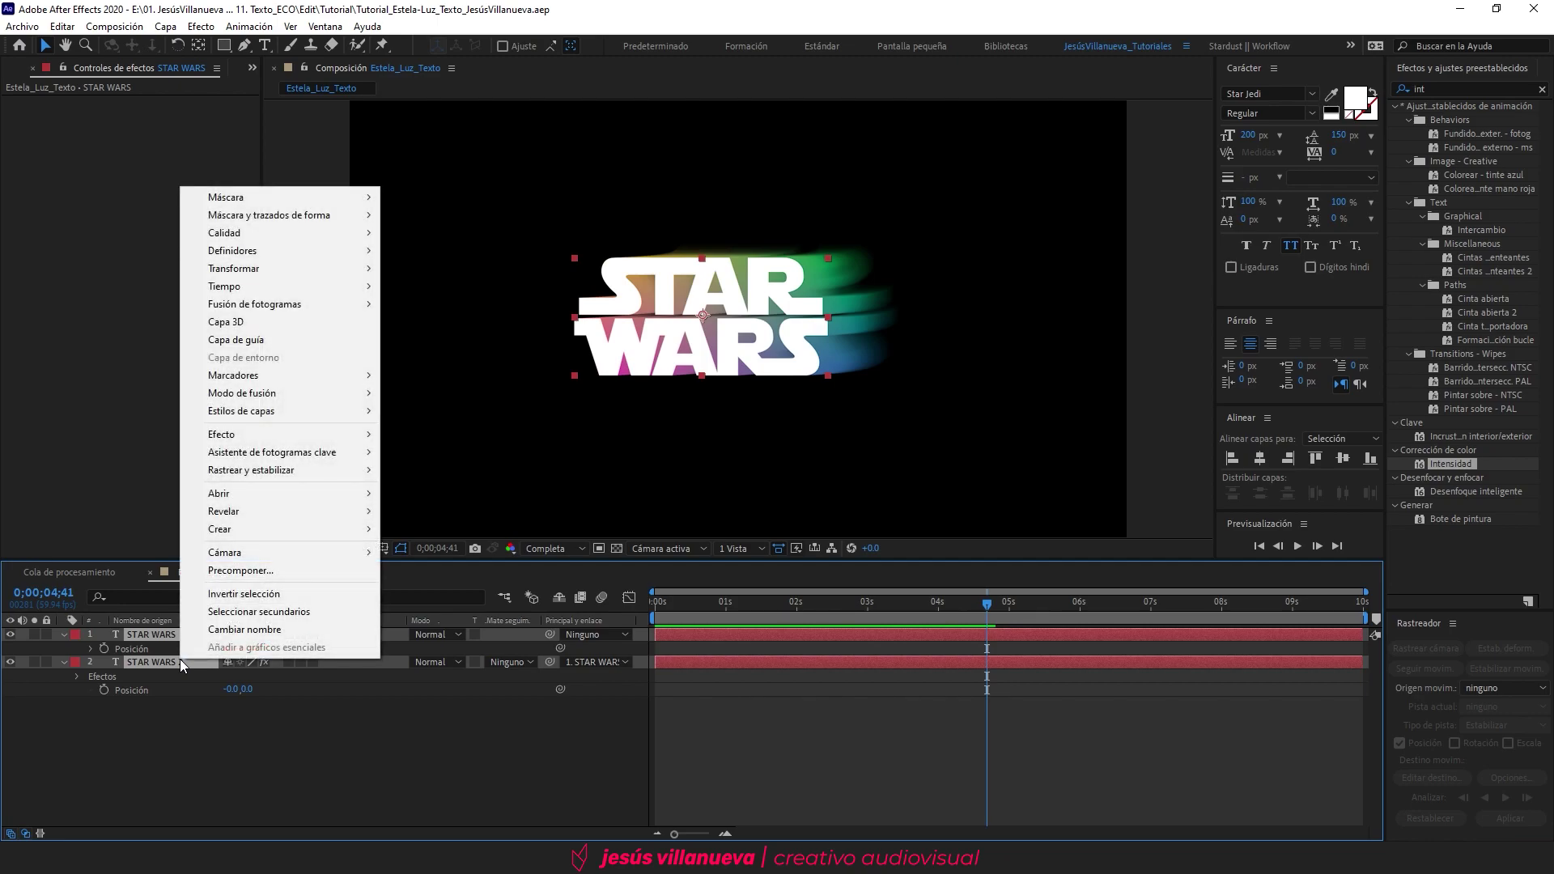
left_click(247, 570)
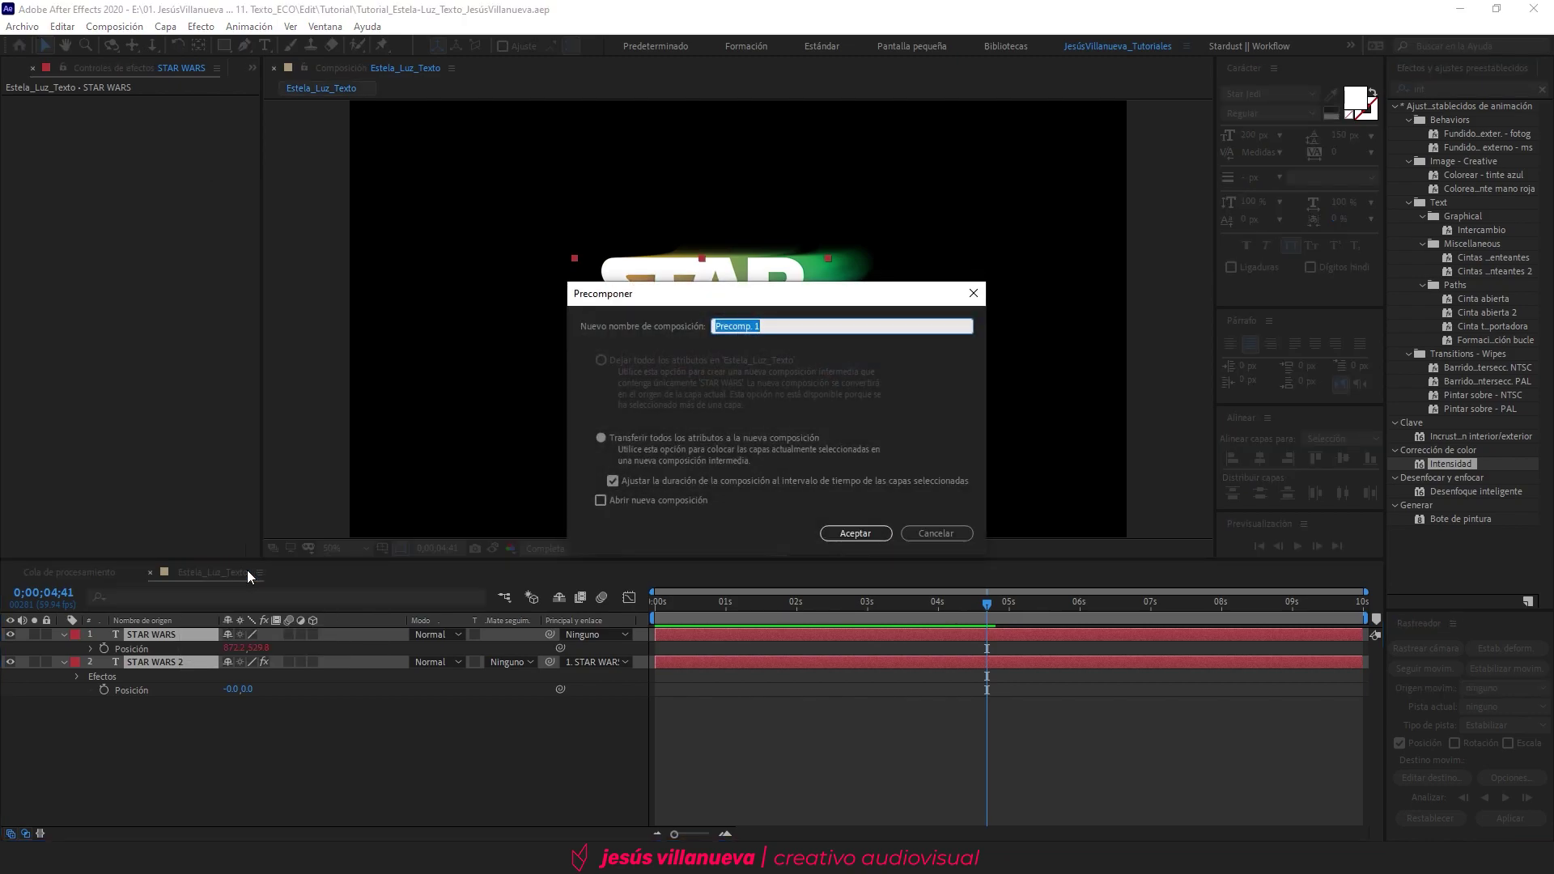
type("Estela_")
type("Texto")
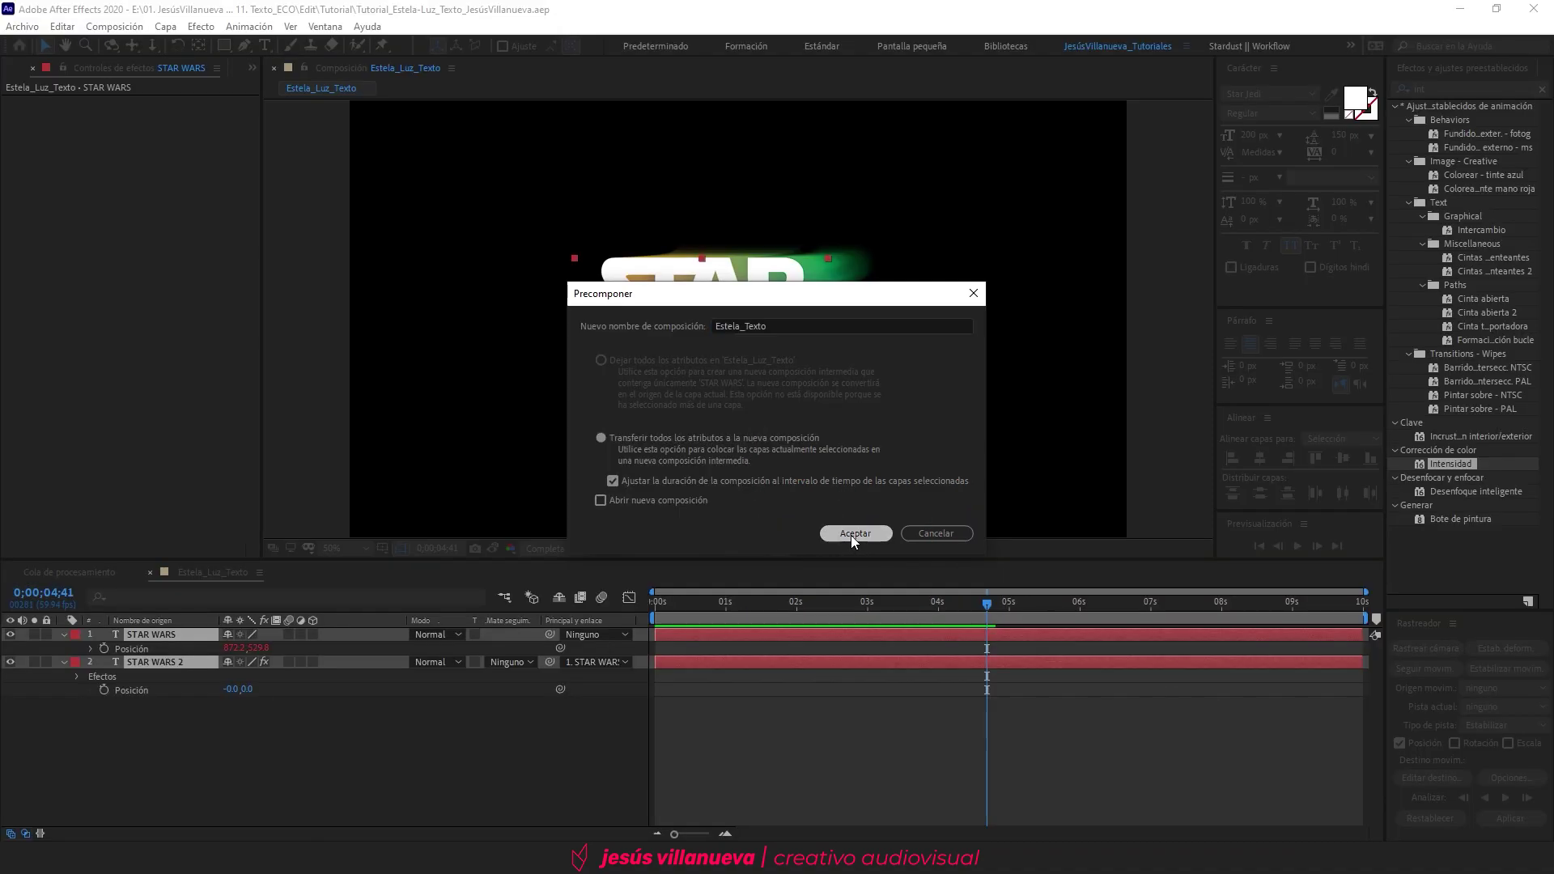
left_click(852, 536)
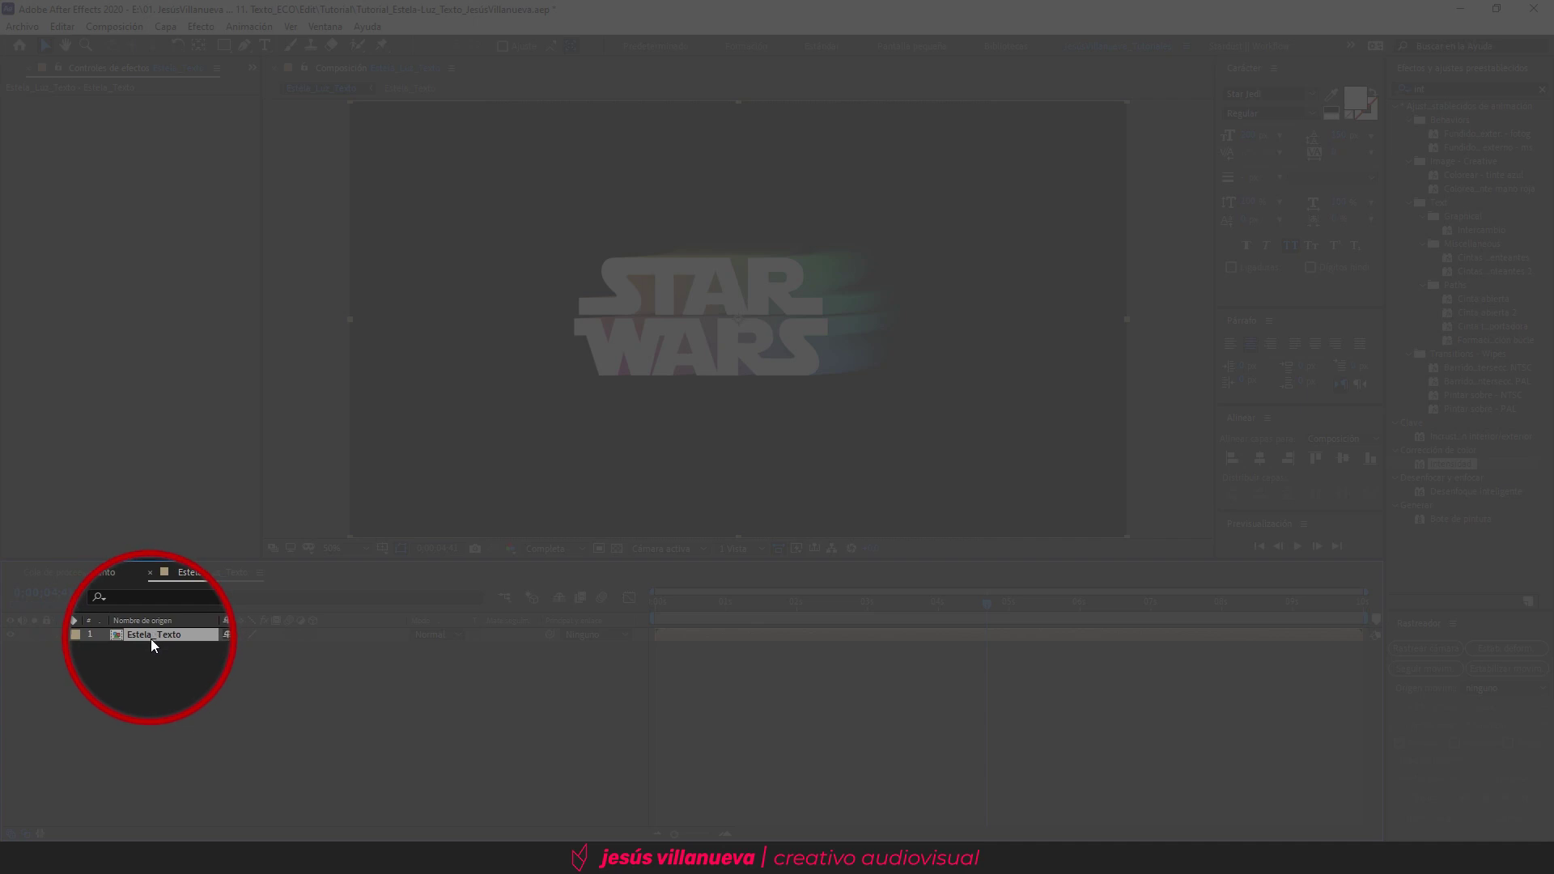
left_click(221, 668)
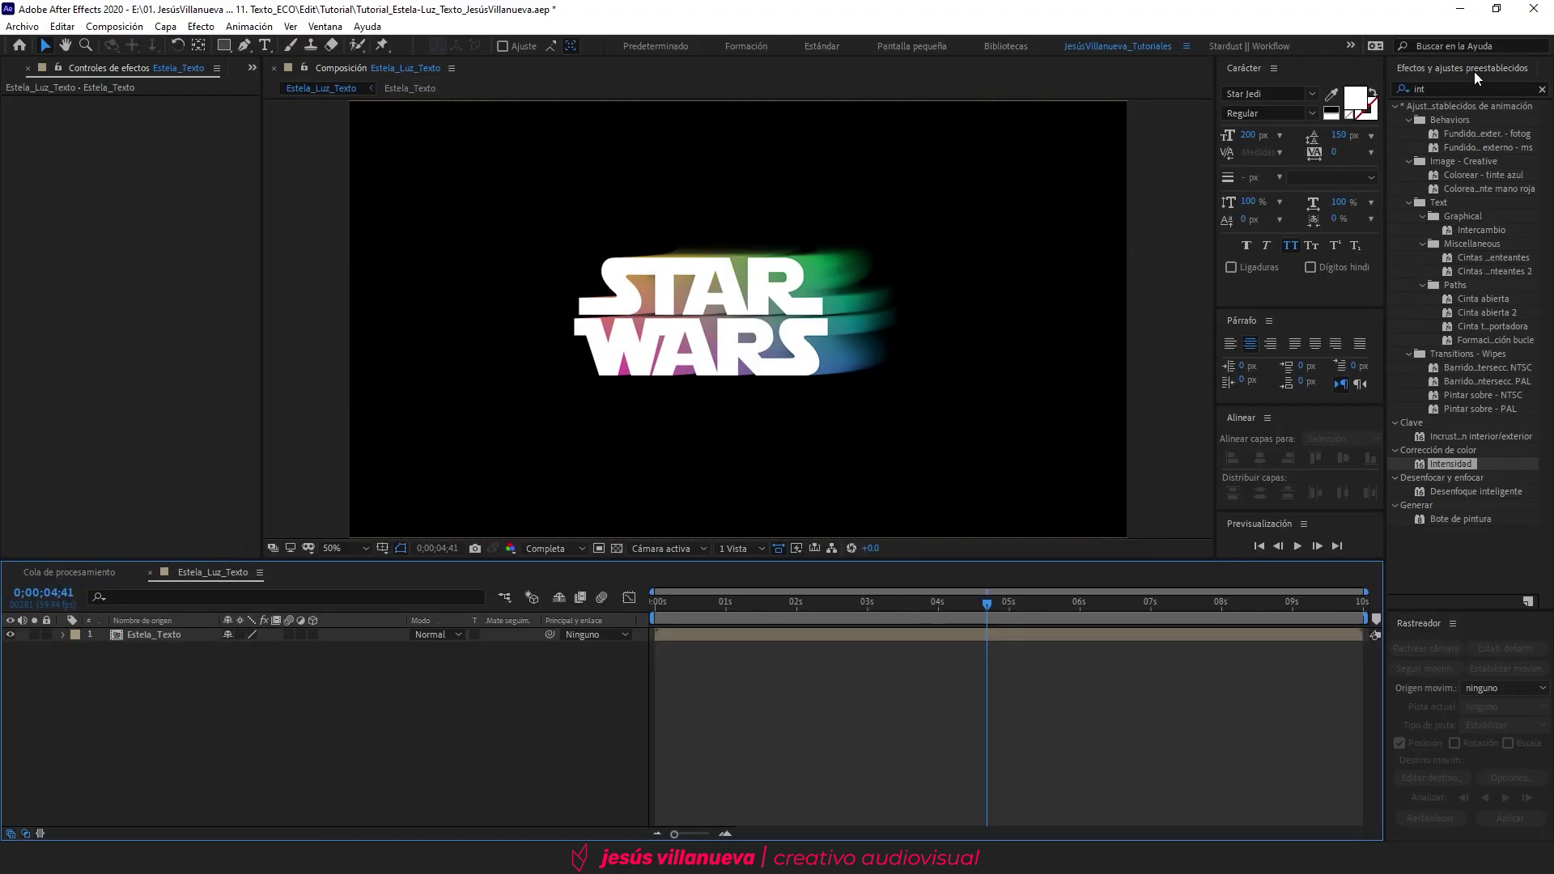
double_click(1421, 89)
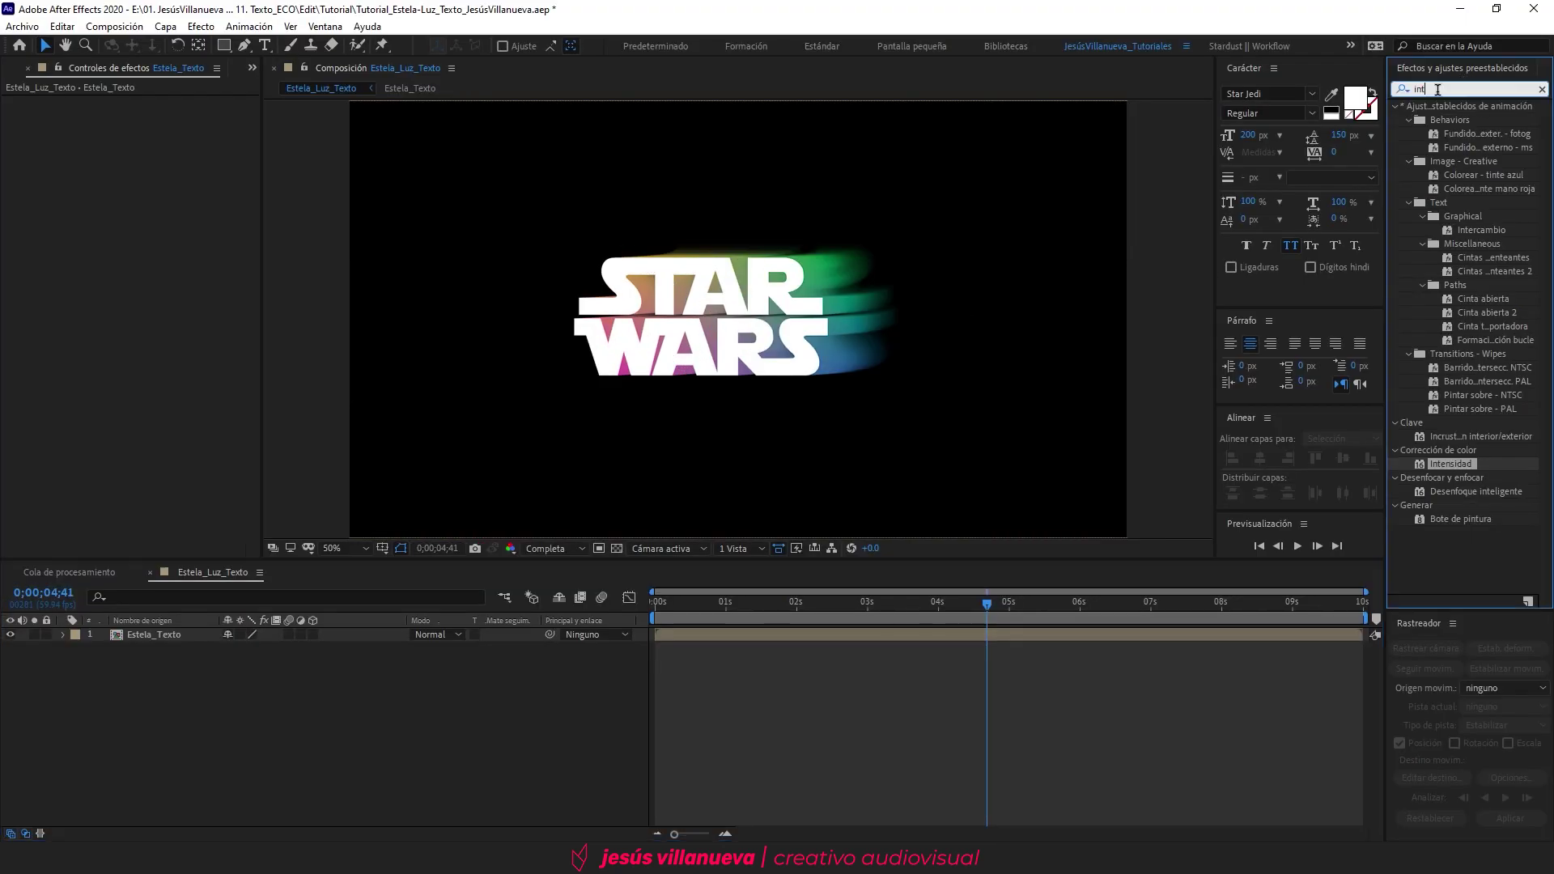
Apply Resplandor to Estela_Texto with glow radius 150 and intensity 0.5
type("respl")
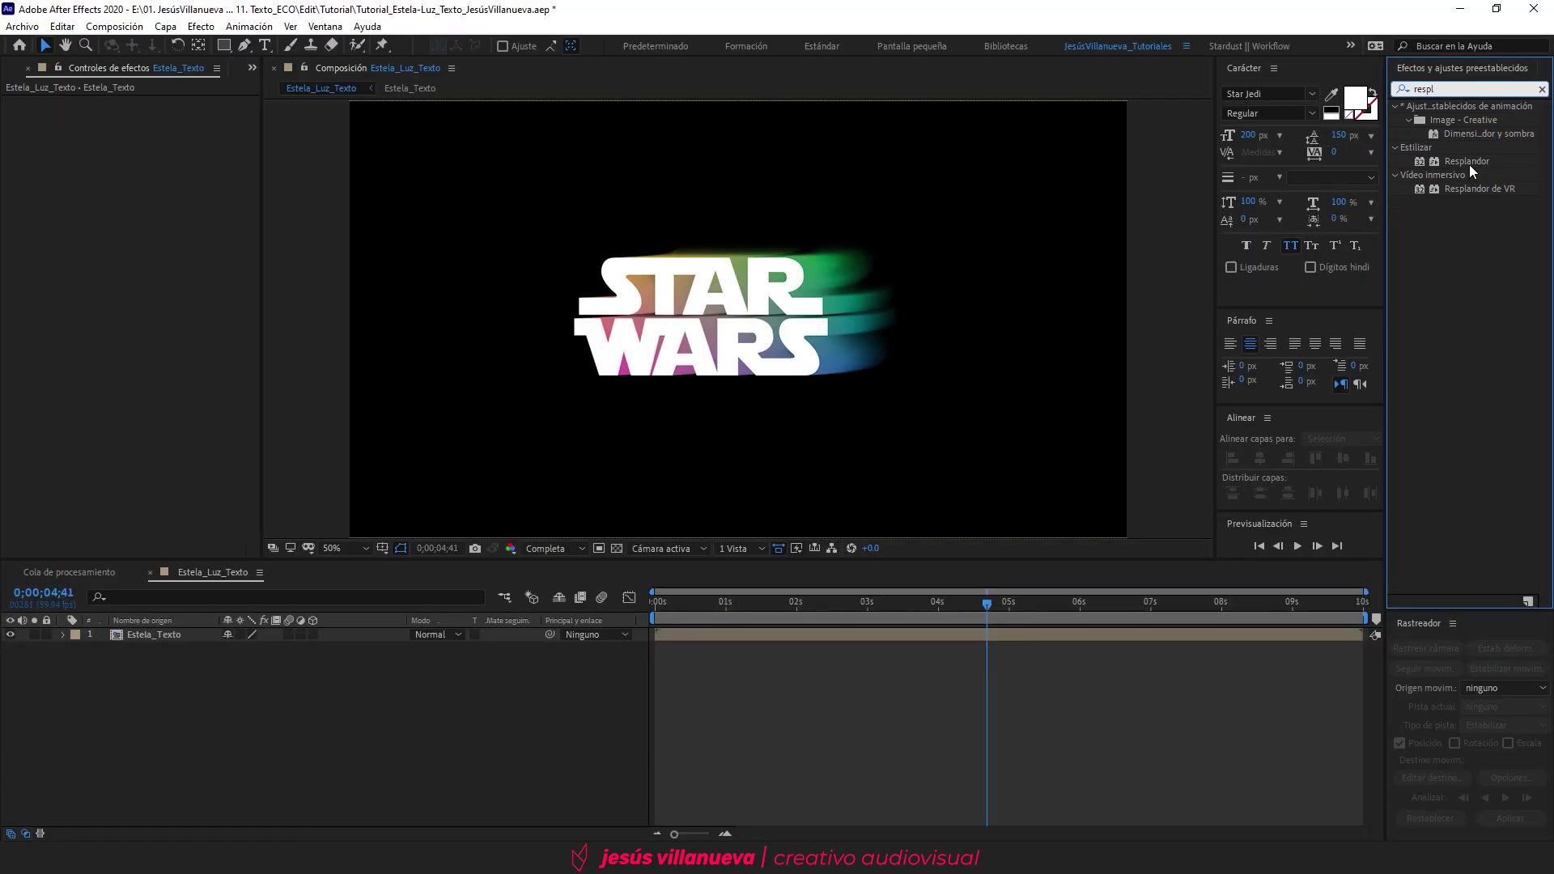
left_click_drag(1467, 161, 144, 631)
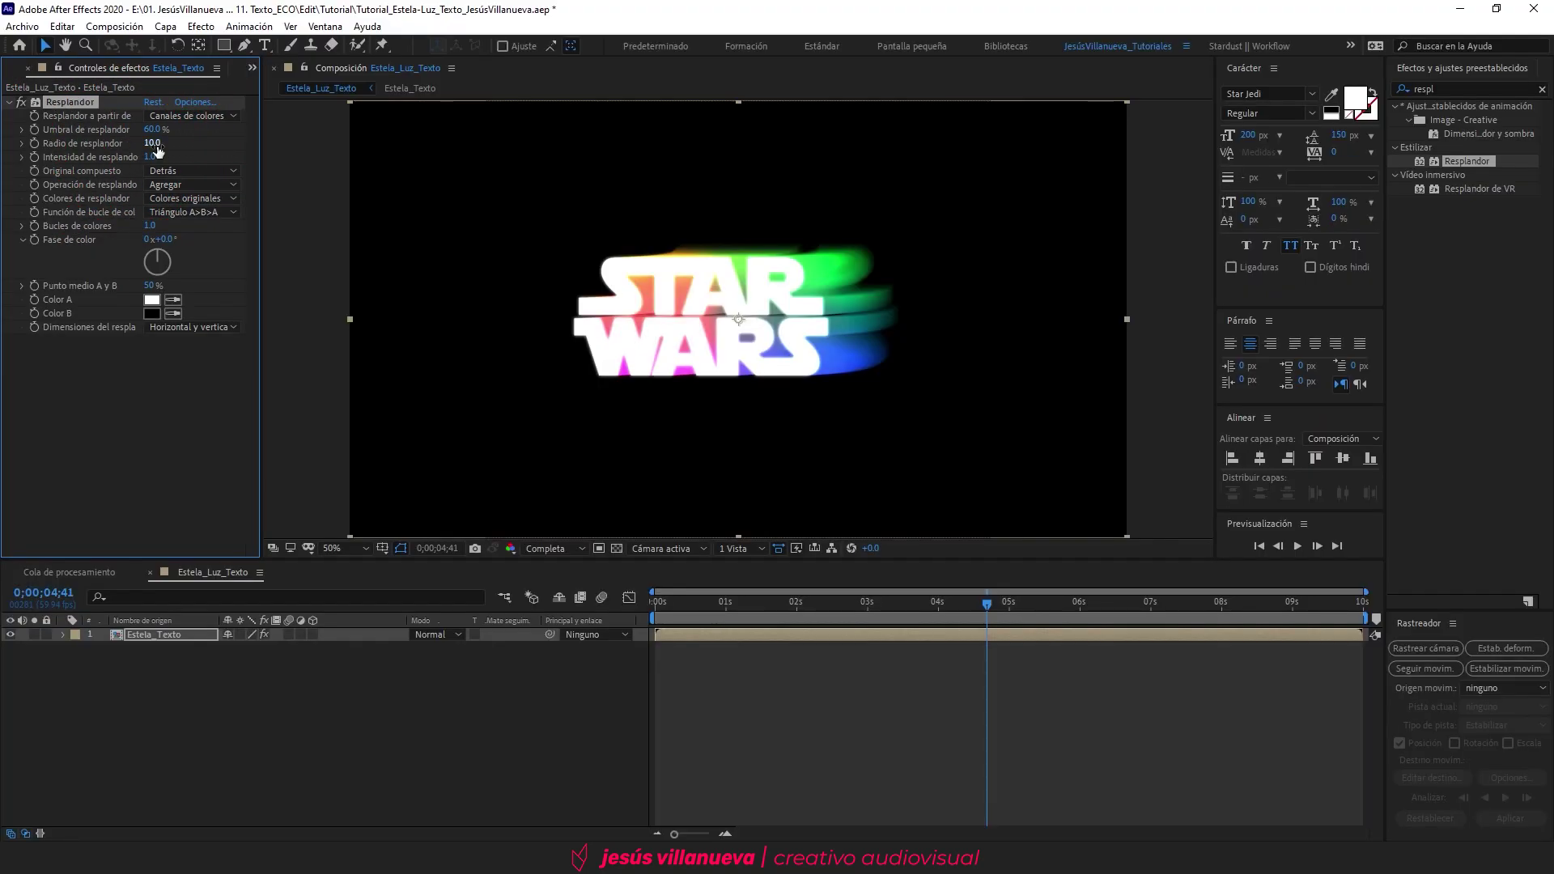
left_click(153, 143)
type("150")
key("Return")
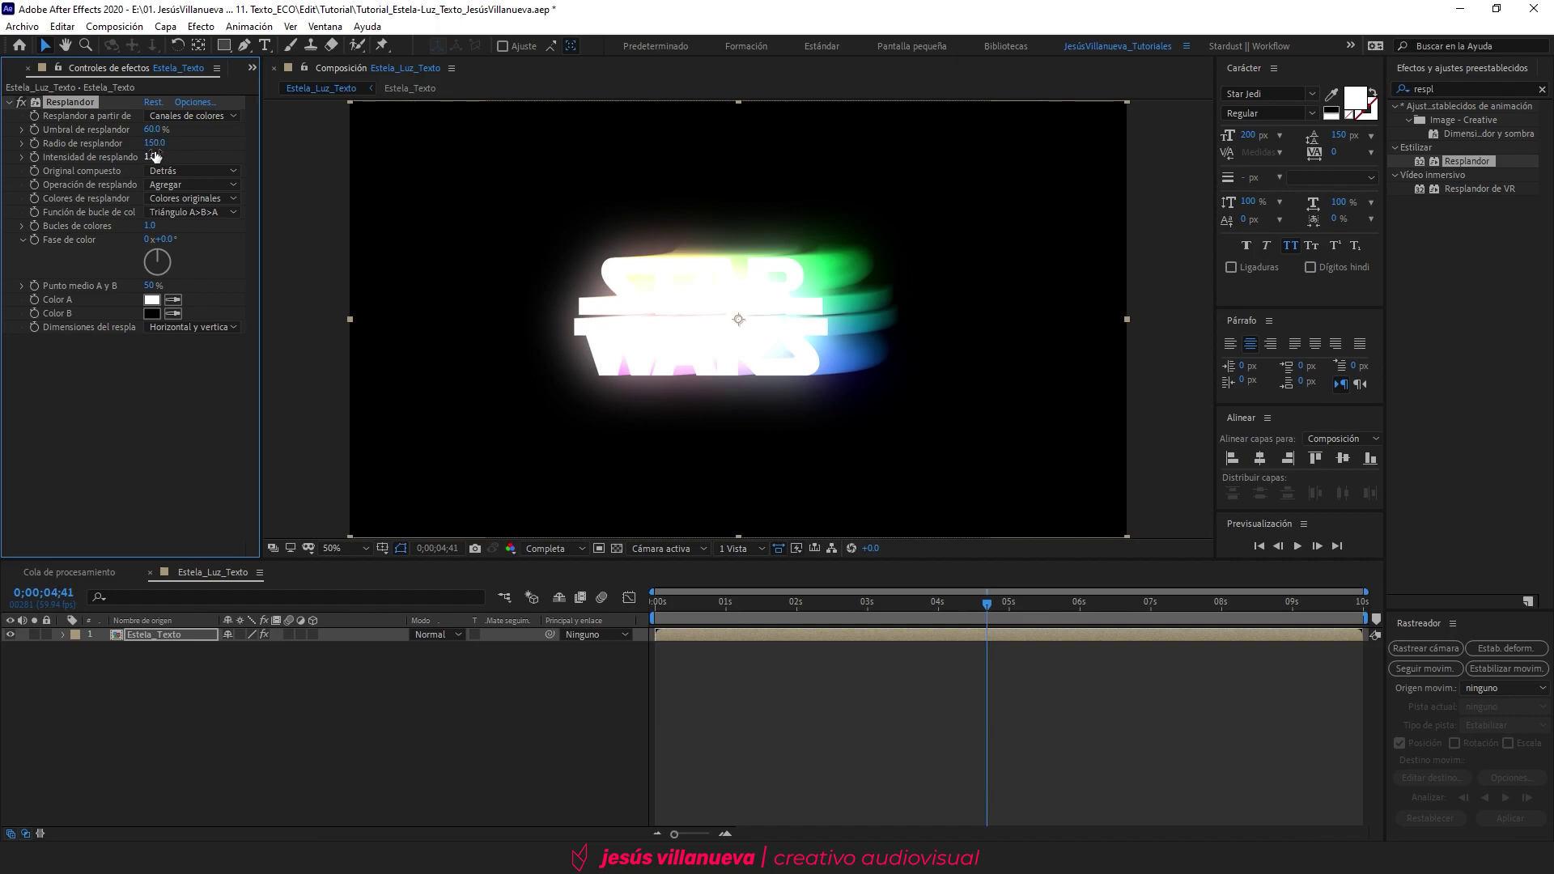
left_click(152, 157)
type("0.5")
key("Return")
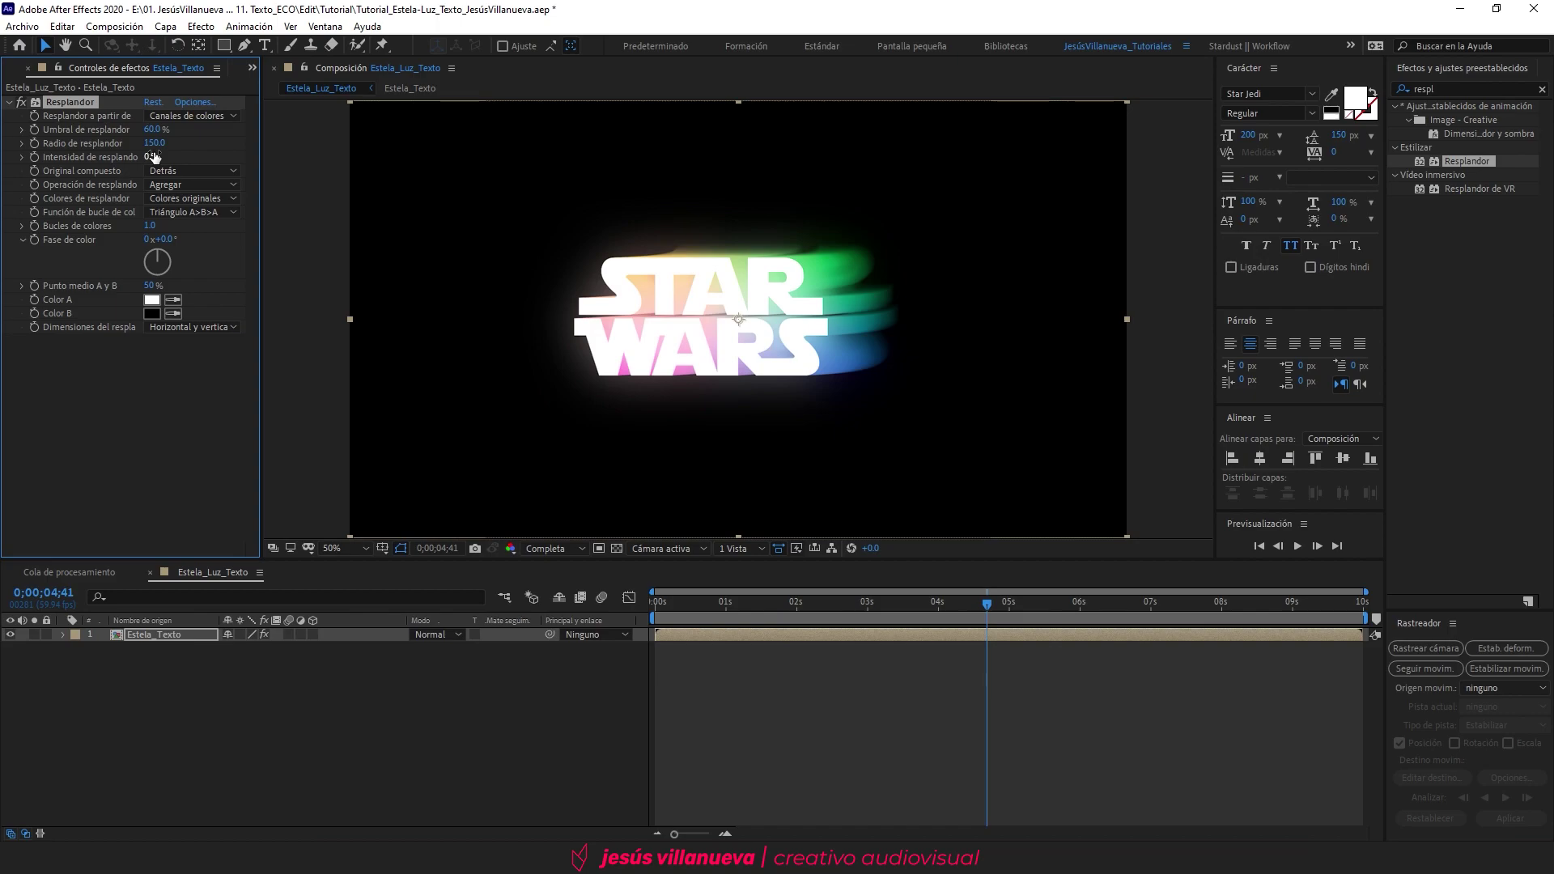
left_click(780, 604)
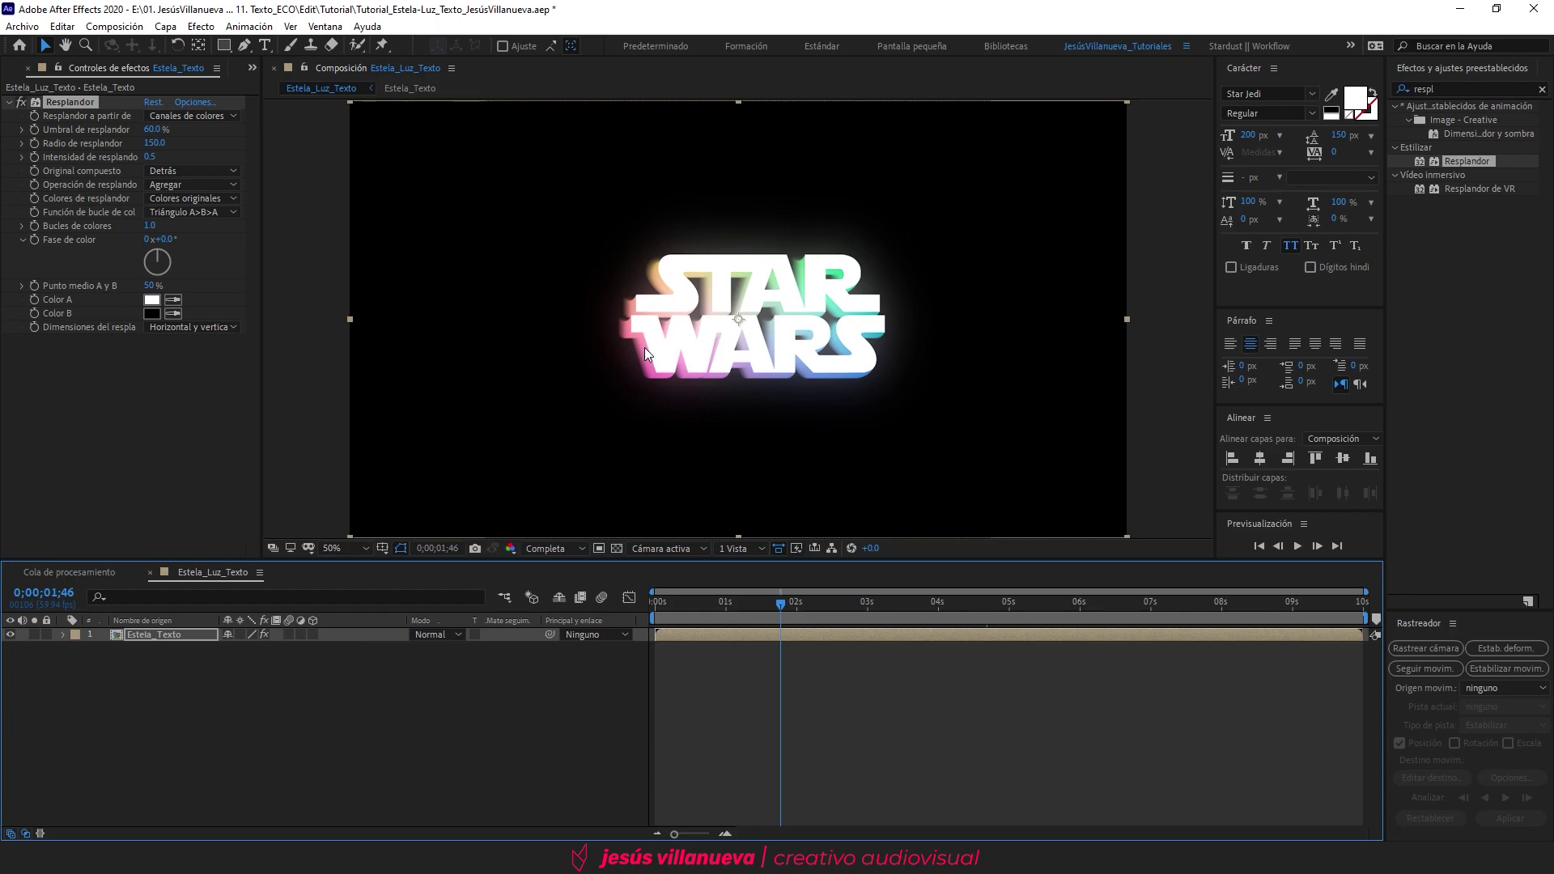
Create a white 1920×1080 solid named Estrellas and place it beneath Estela_Texto
right_click(261, 685)
mouse_move(460, 514)
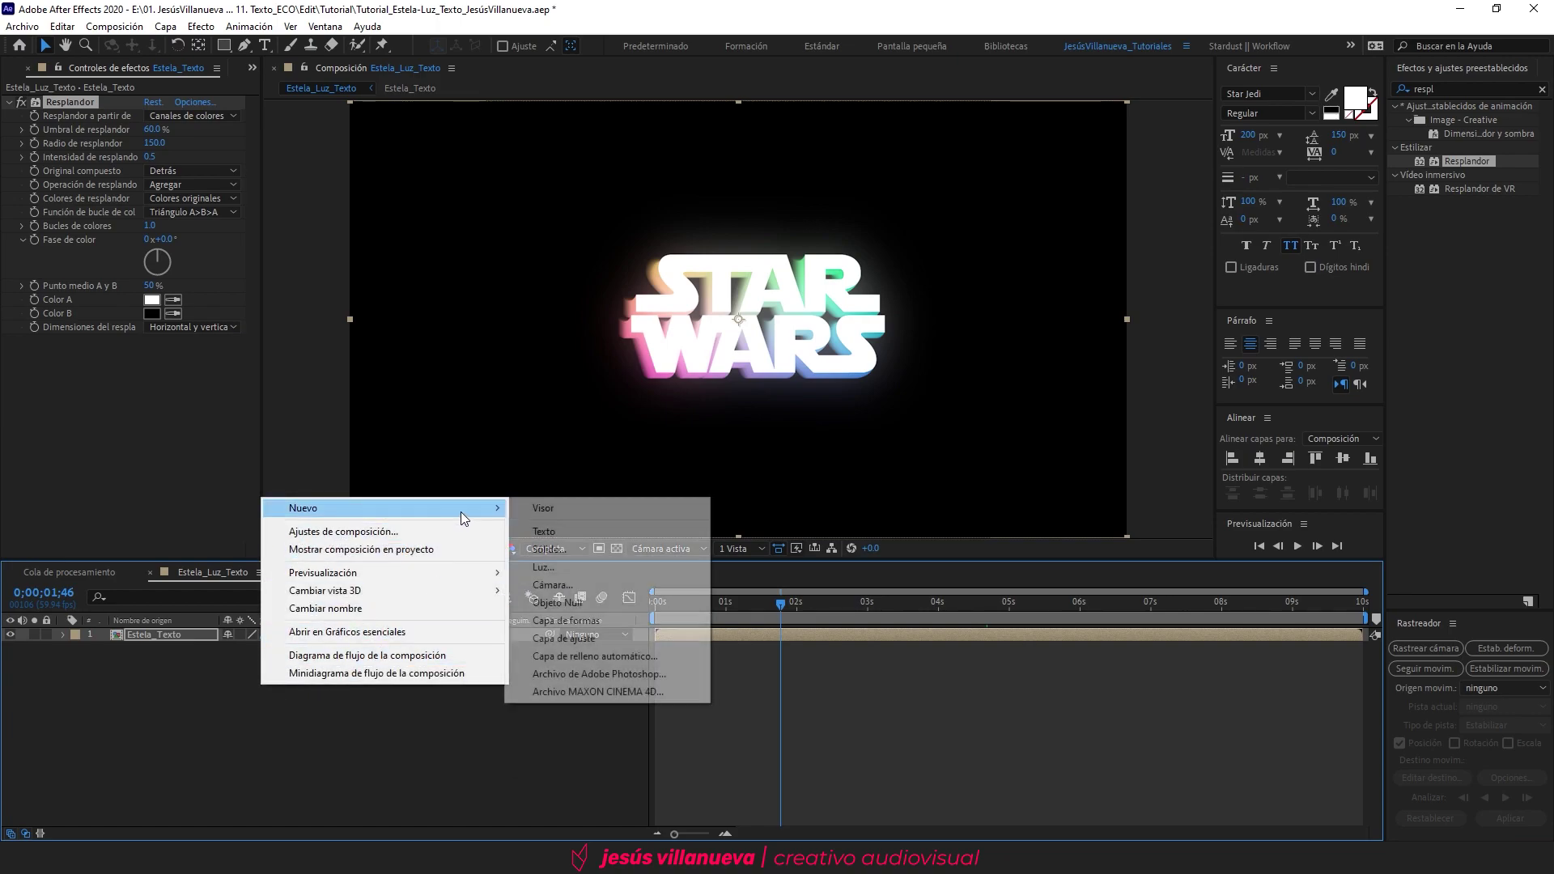
left_click(554, 549)
type("Estrellas")
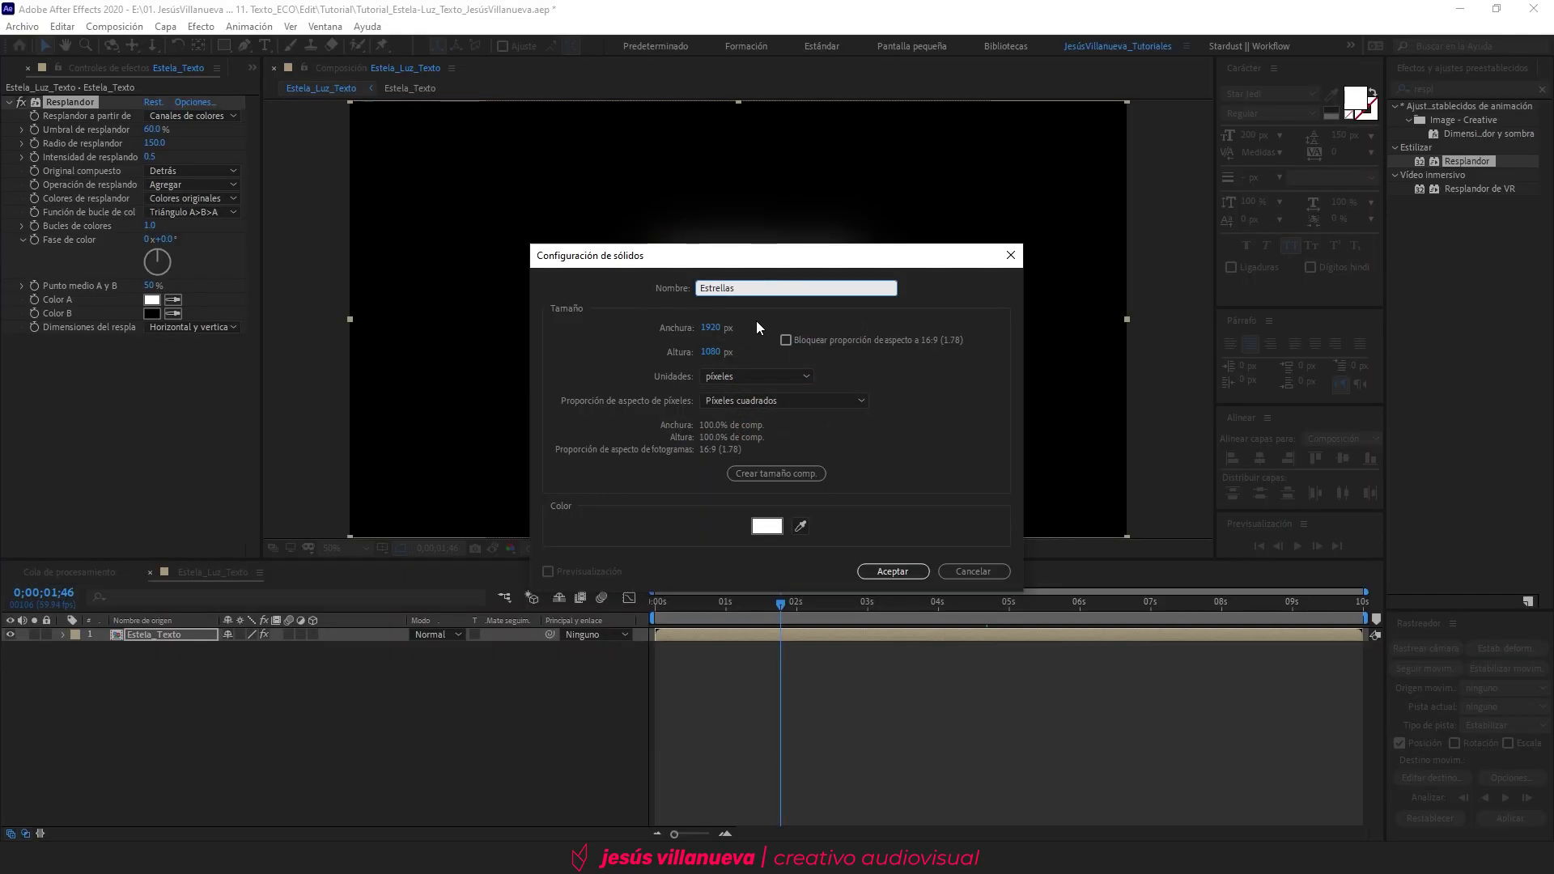
left_click(764, 528)
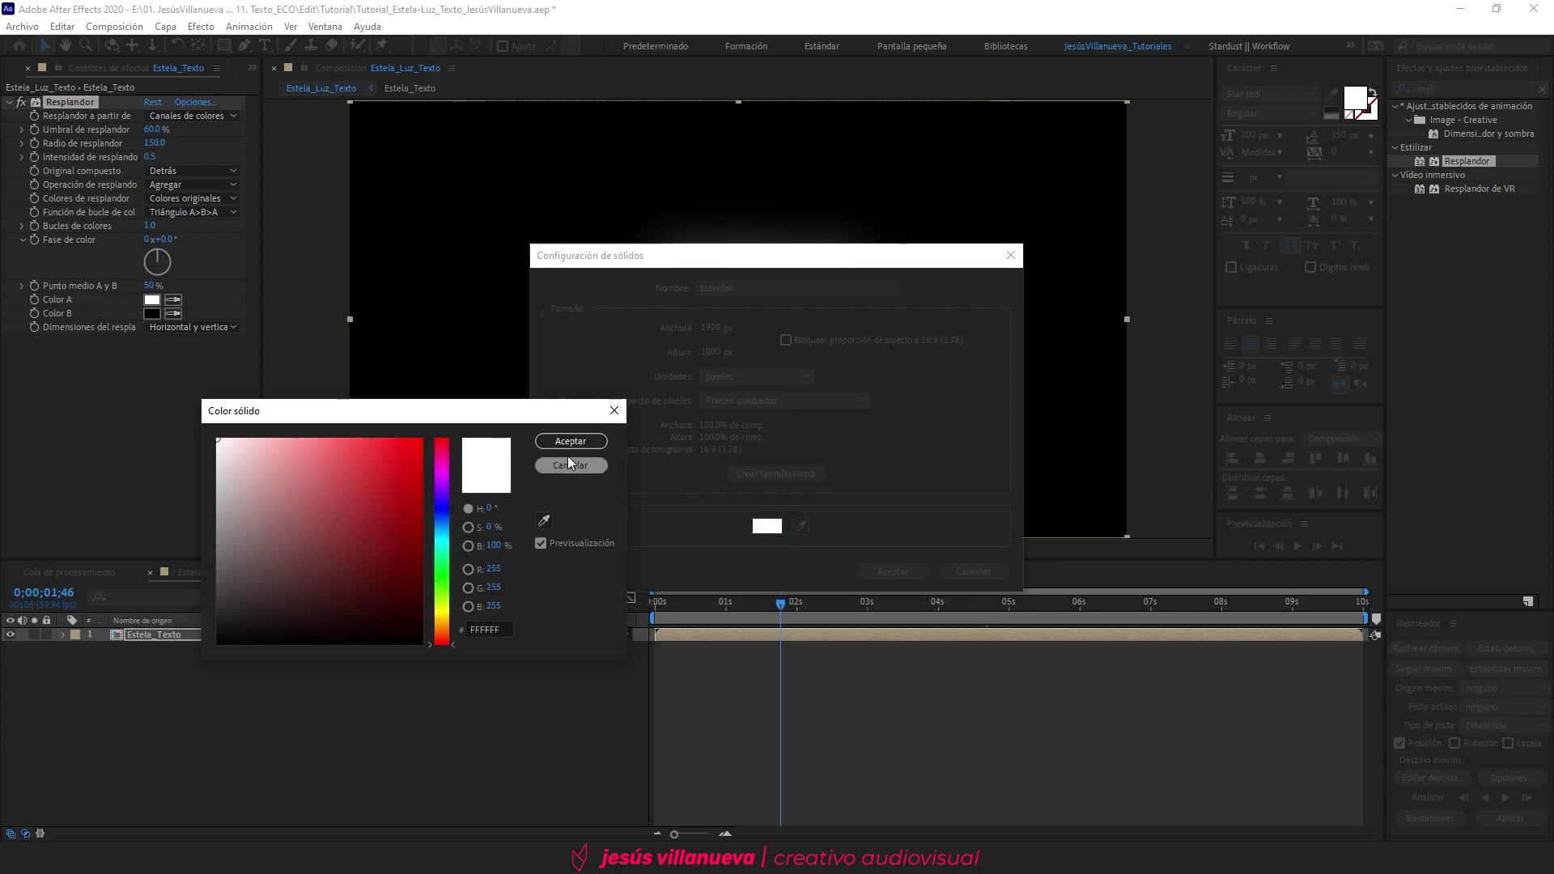
left_click(567, 462)
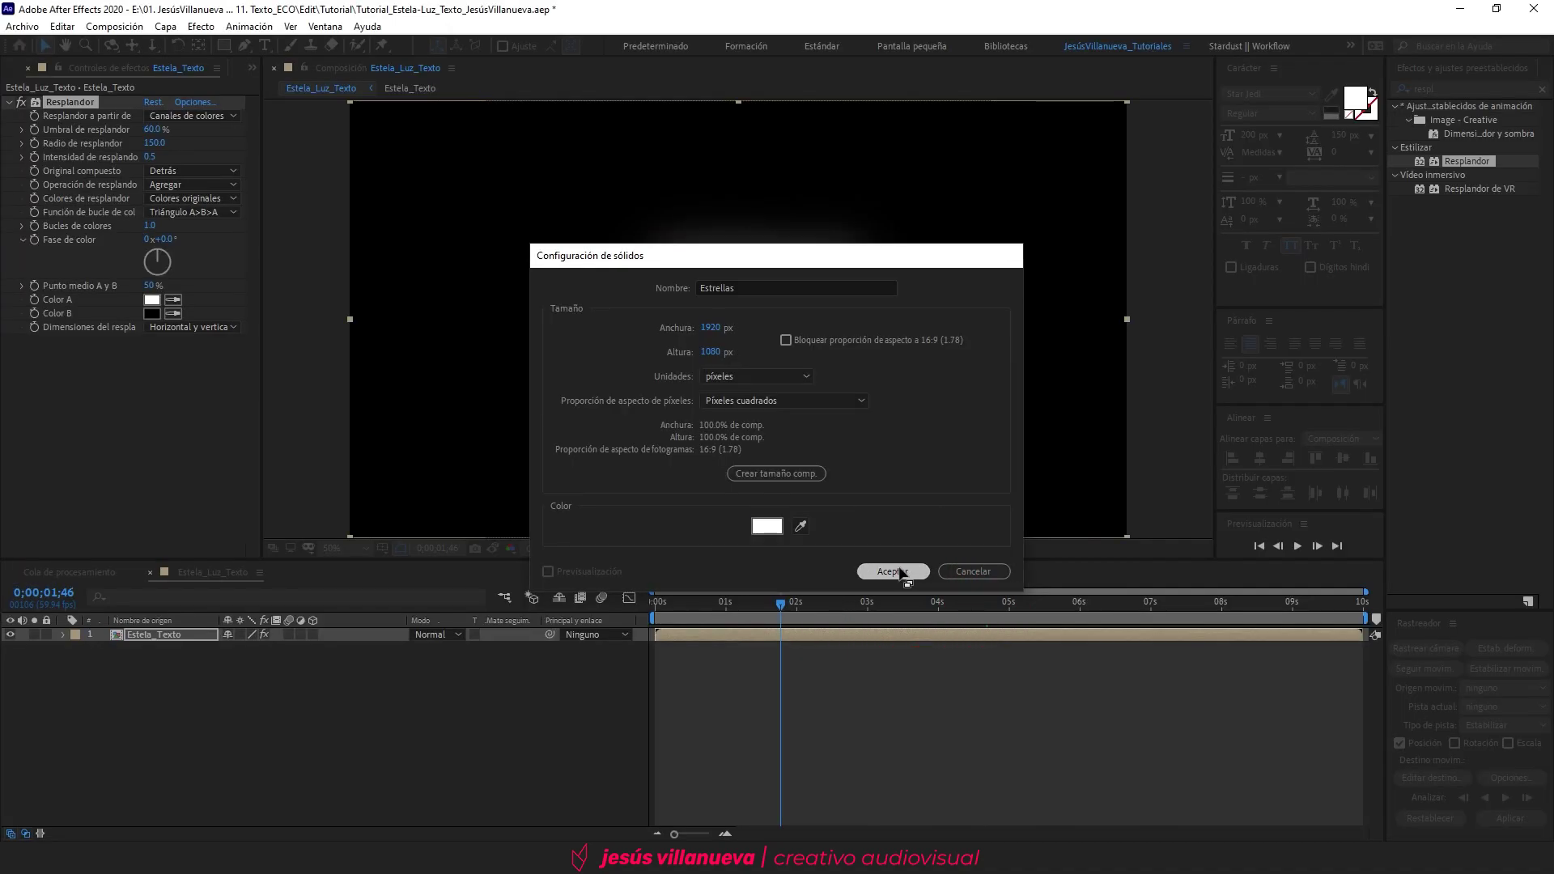
left_click(894, 572)
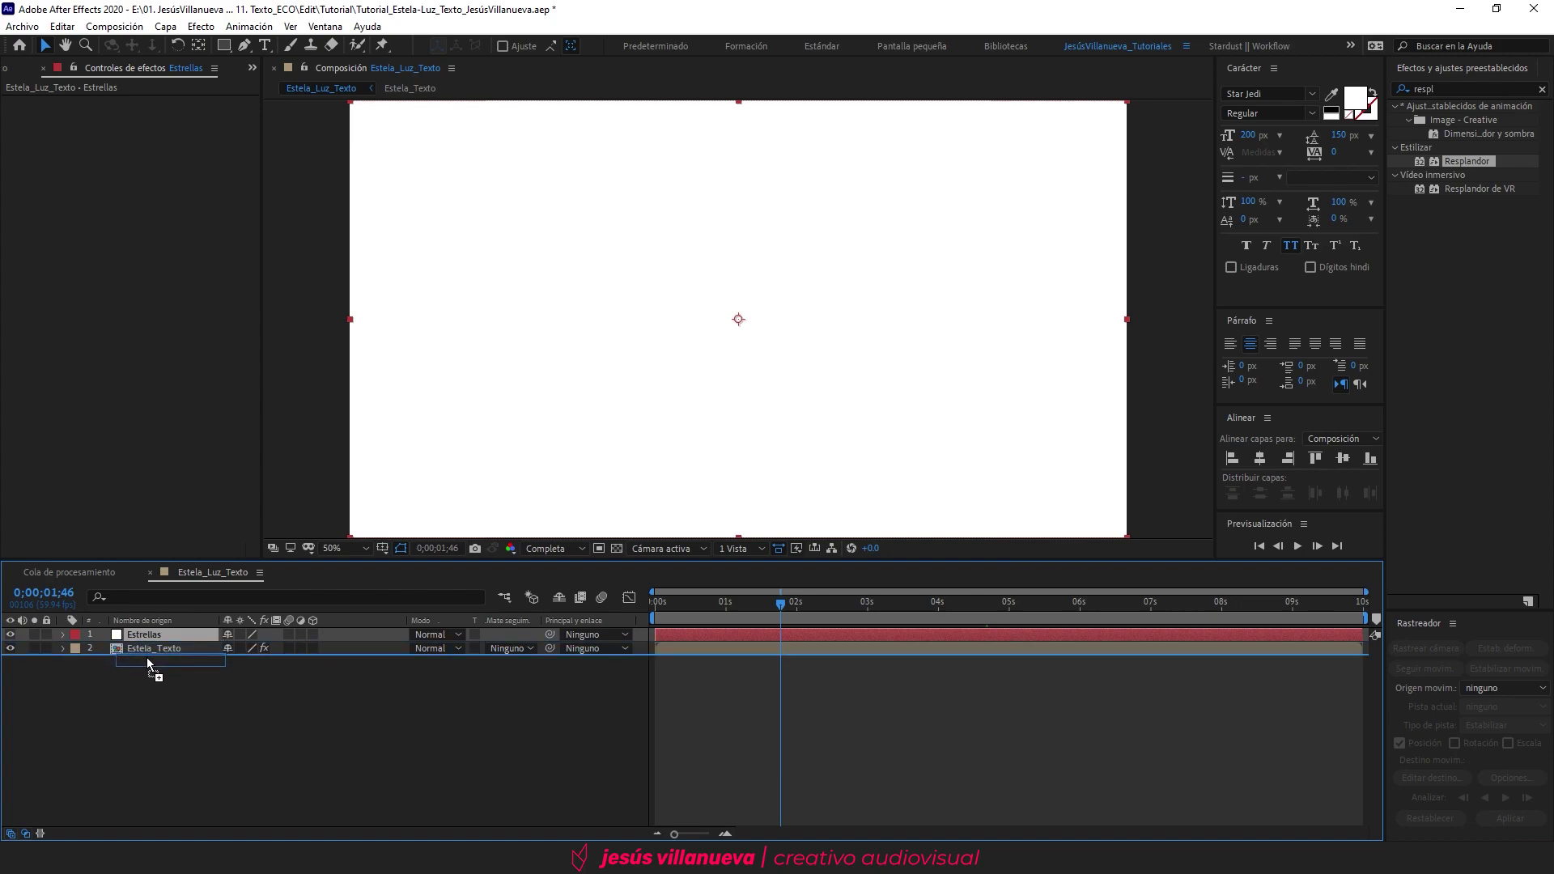
left_click_drag(144, 638, 148, 664)
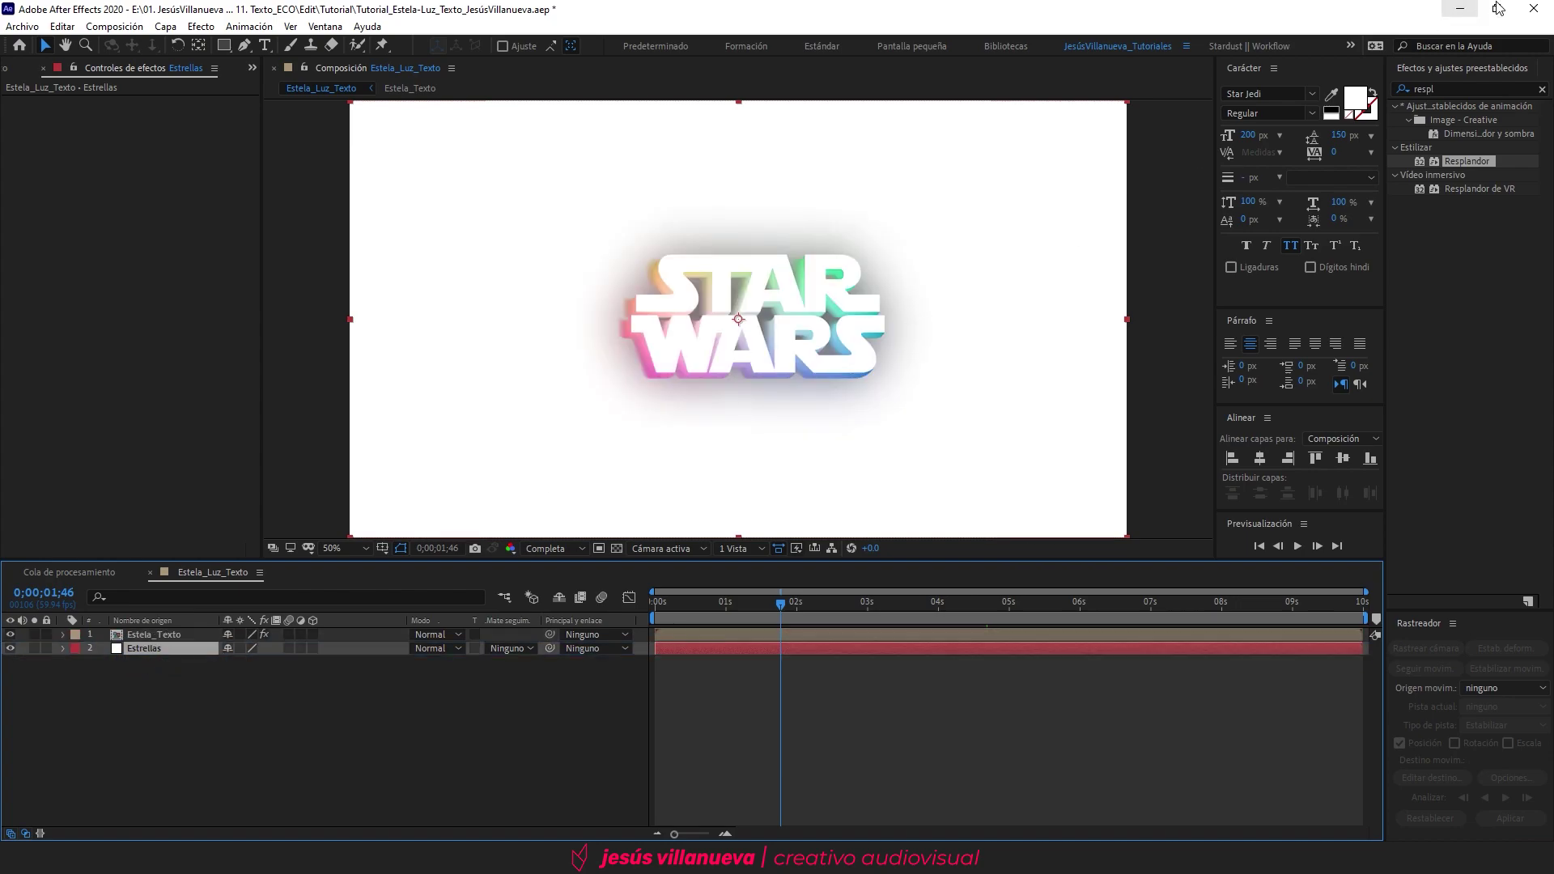
double_click(1460, 88)
Apply CC Star Burst to Estrellas with Scatter 1000, returning the playhead to the start
type("cc")
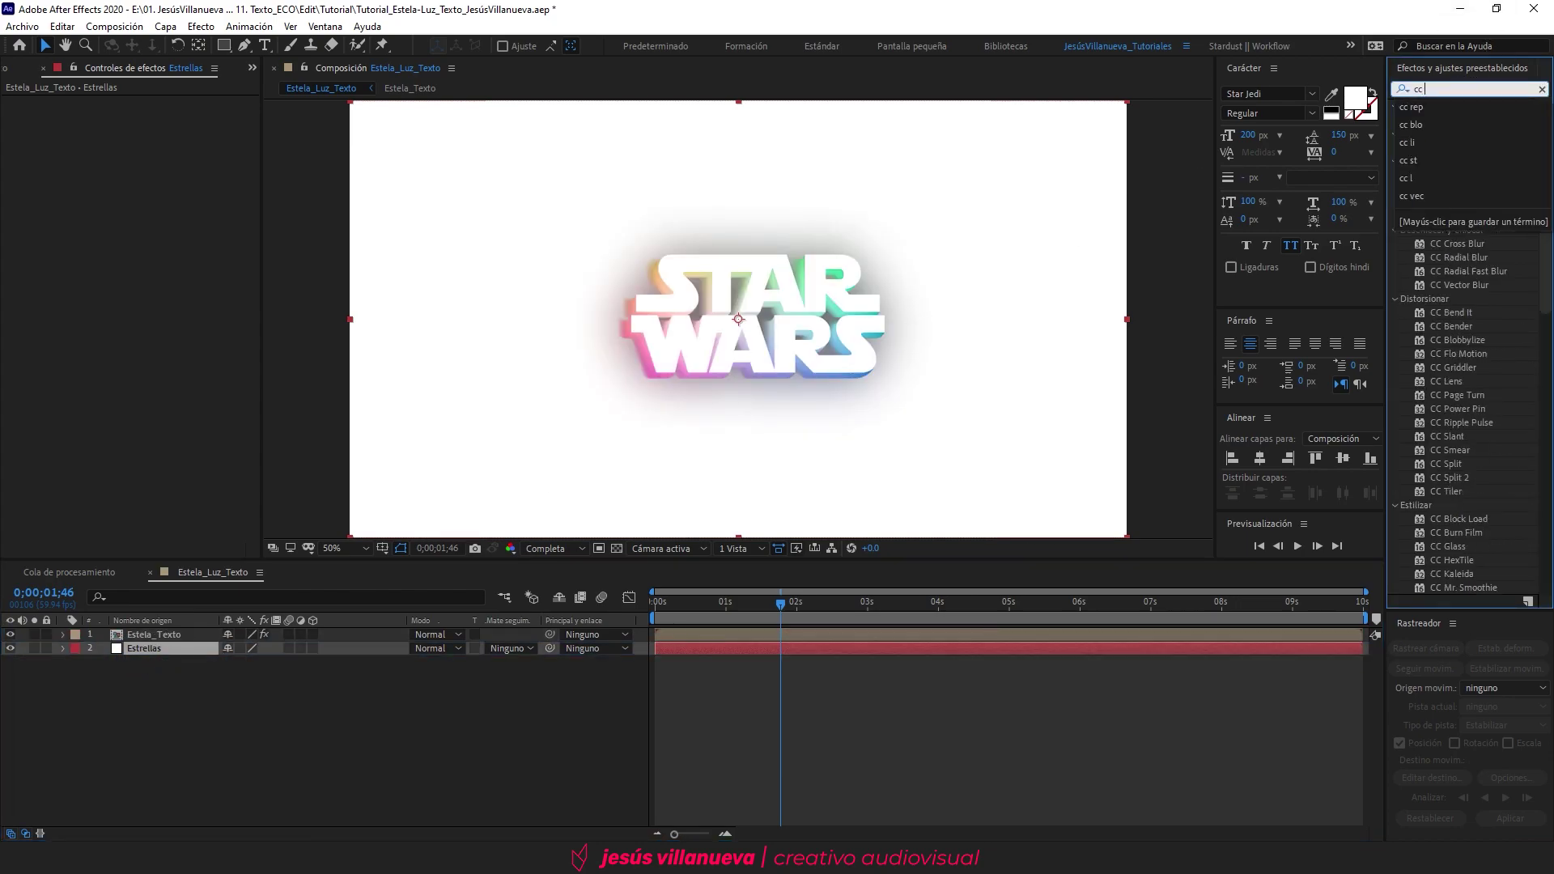
type(" star")
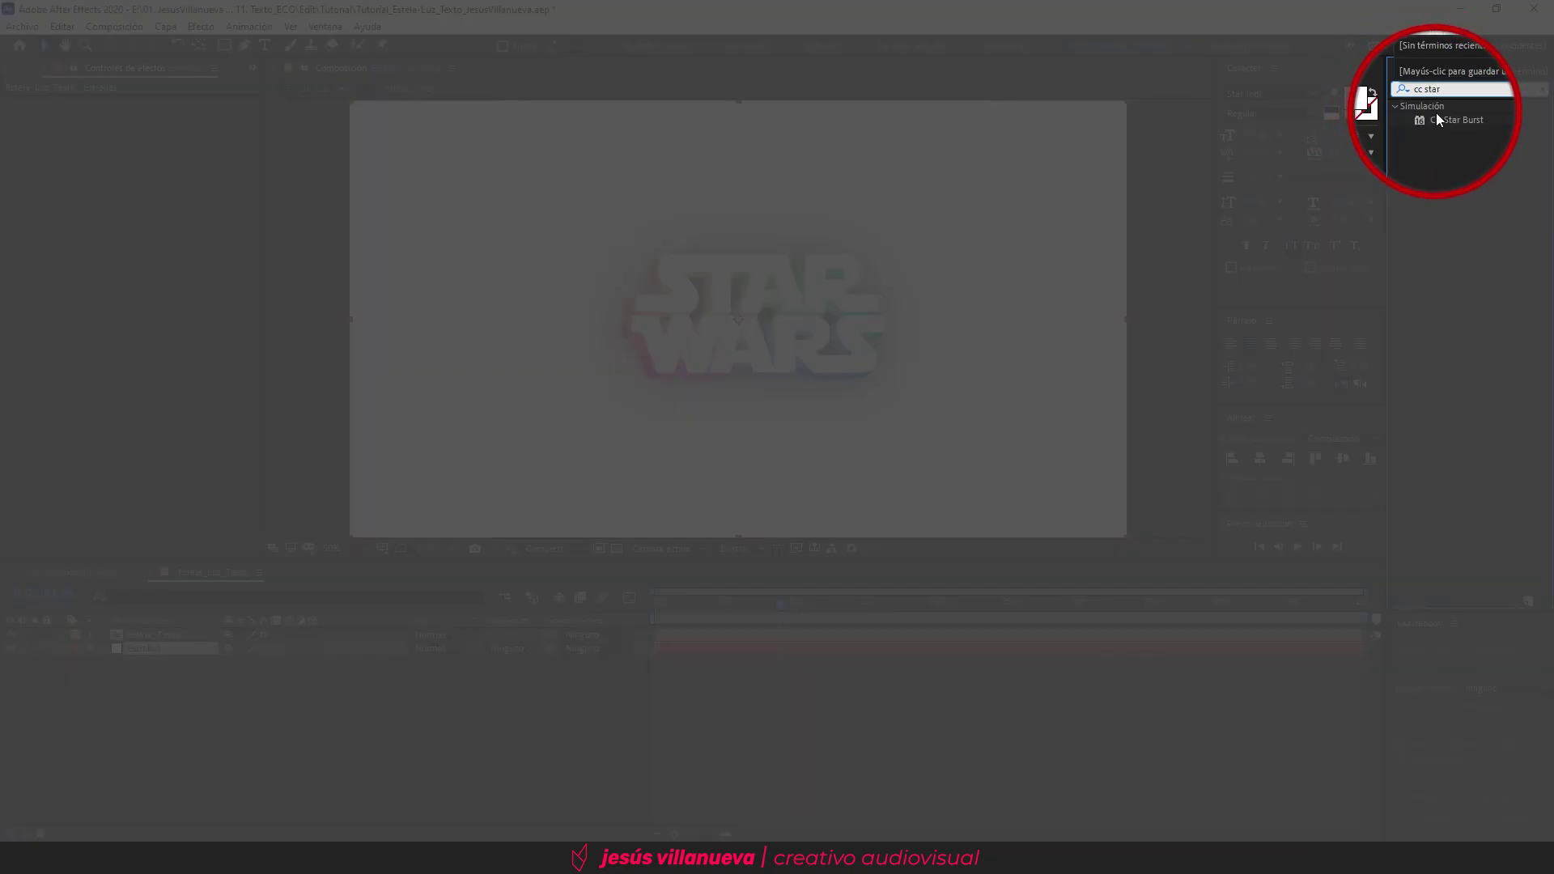
left_click(1441, 120)
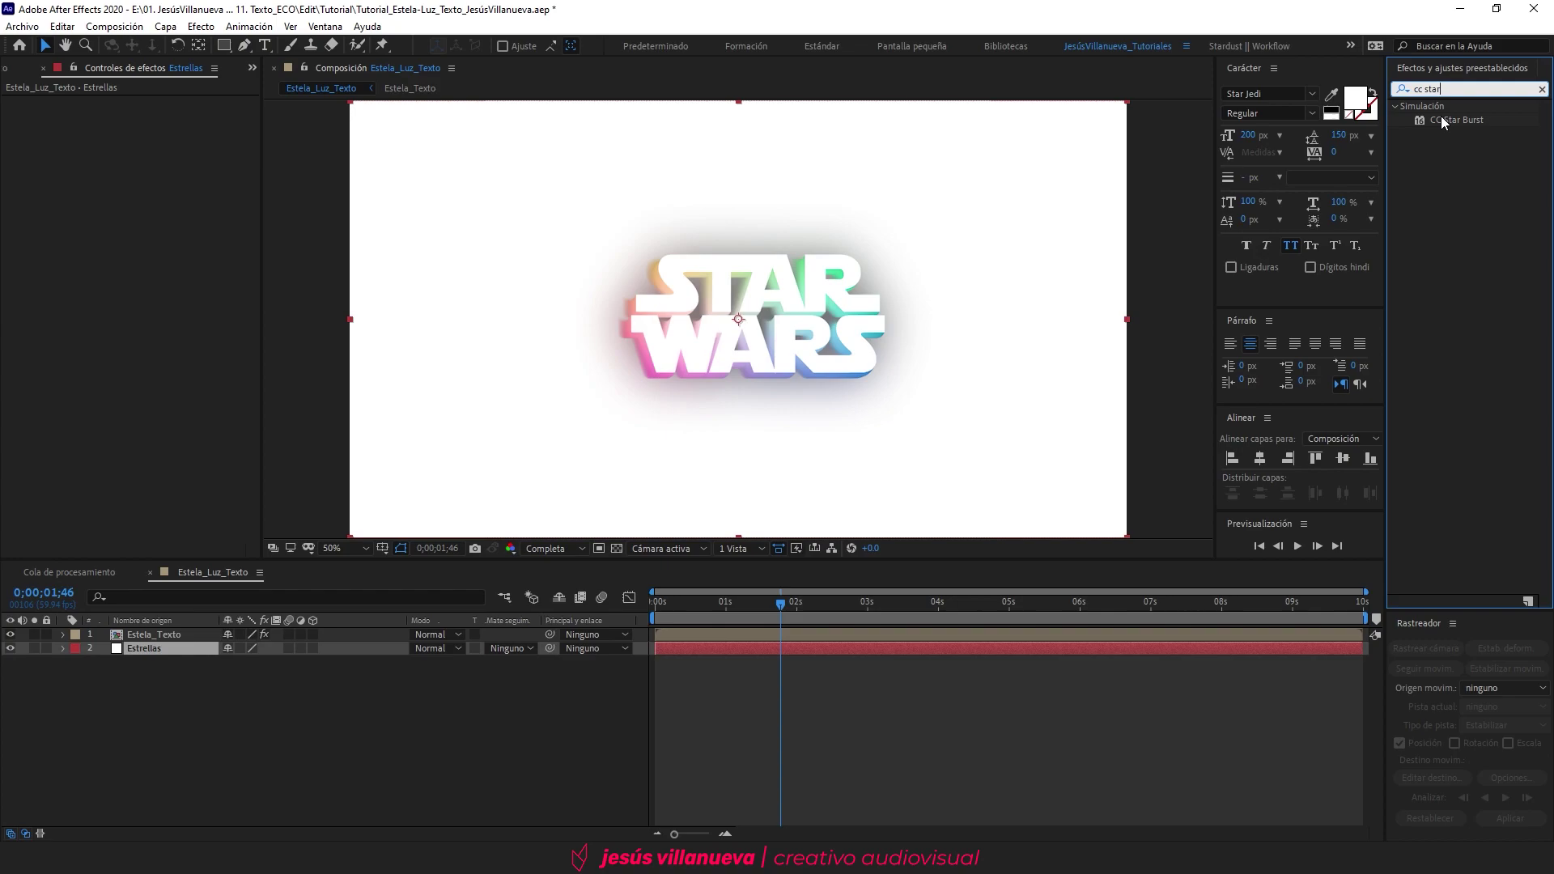
left_click_drag(1442, 120, 128, 650)
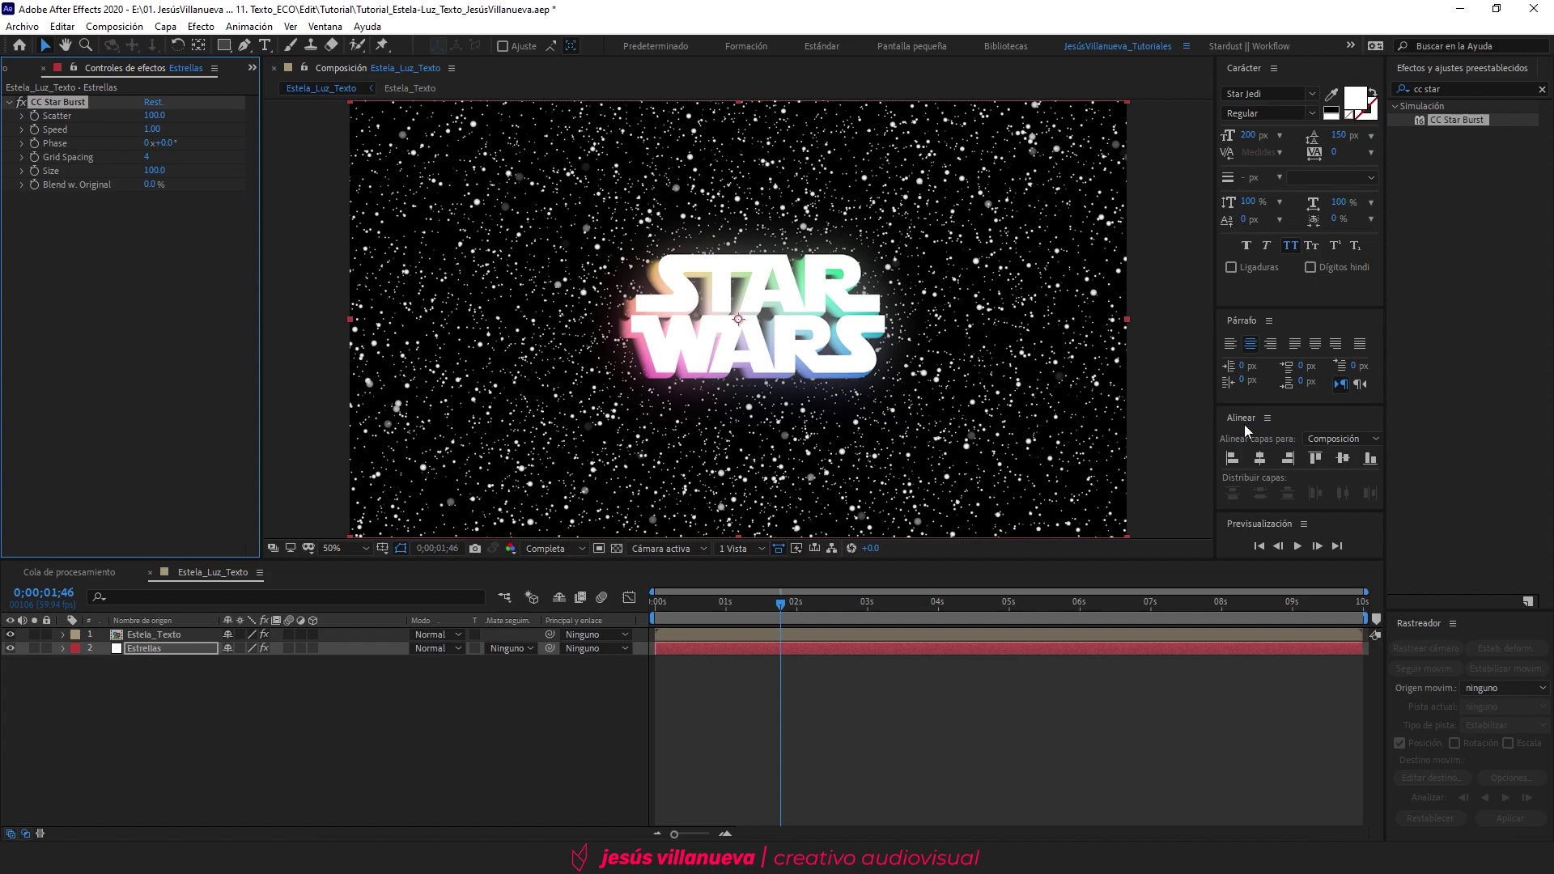
left_click_drag(740, 606, 691, 618)
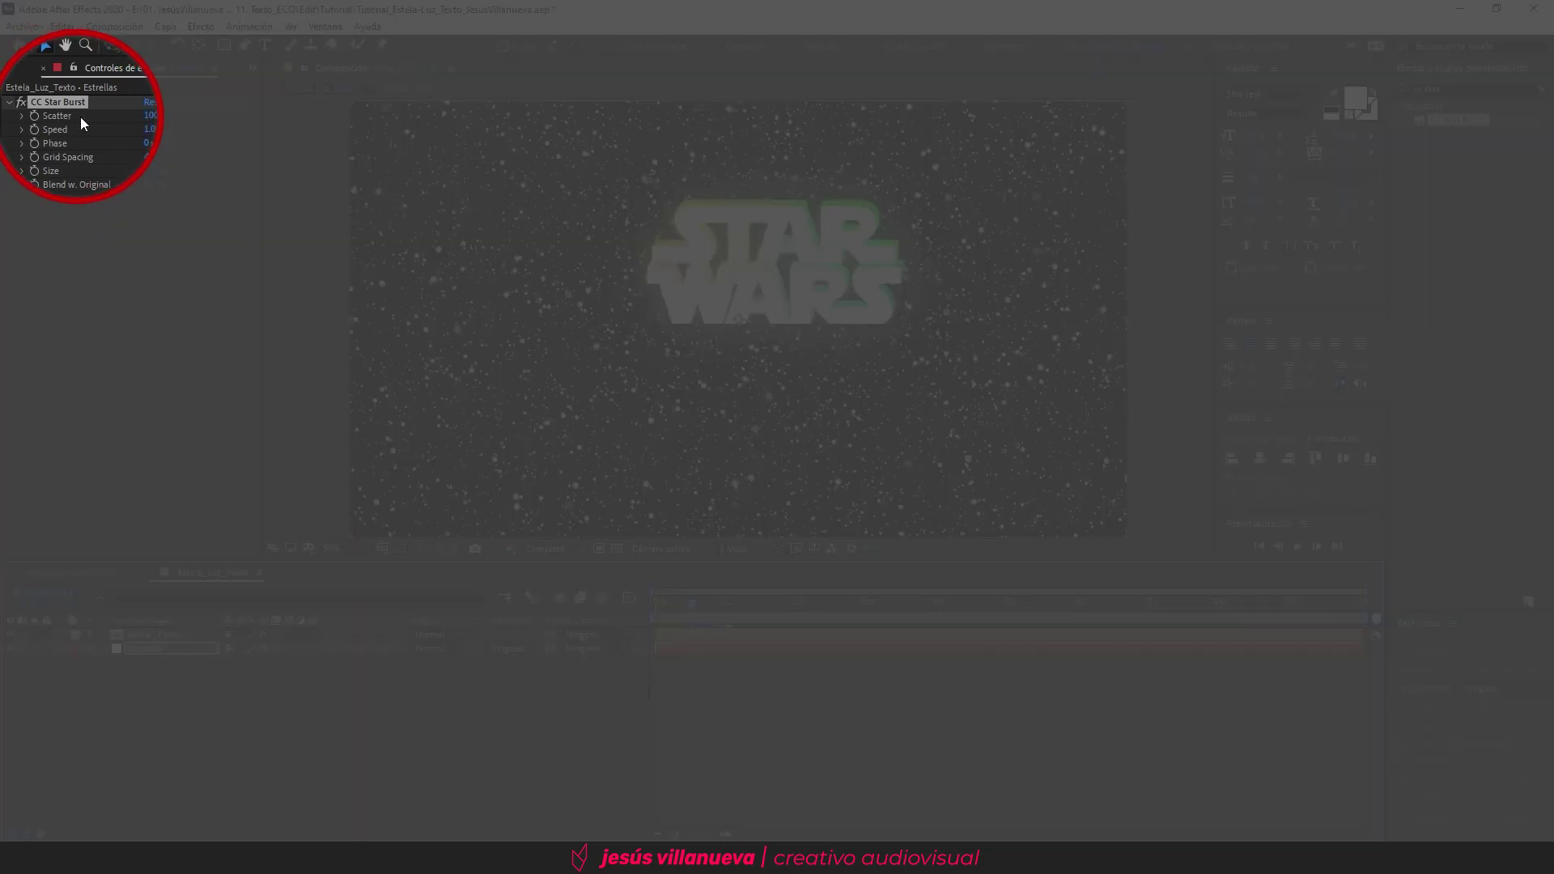
type("1000")
left_click(154, 116)
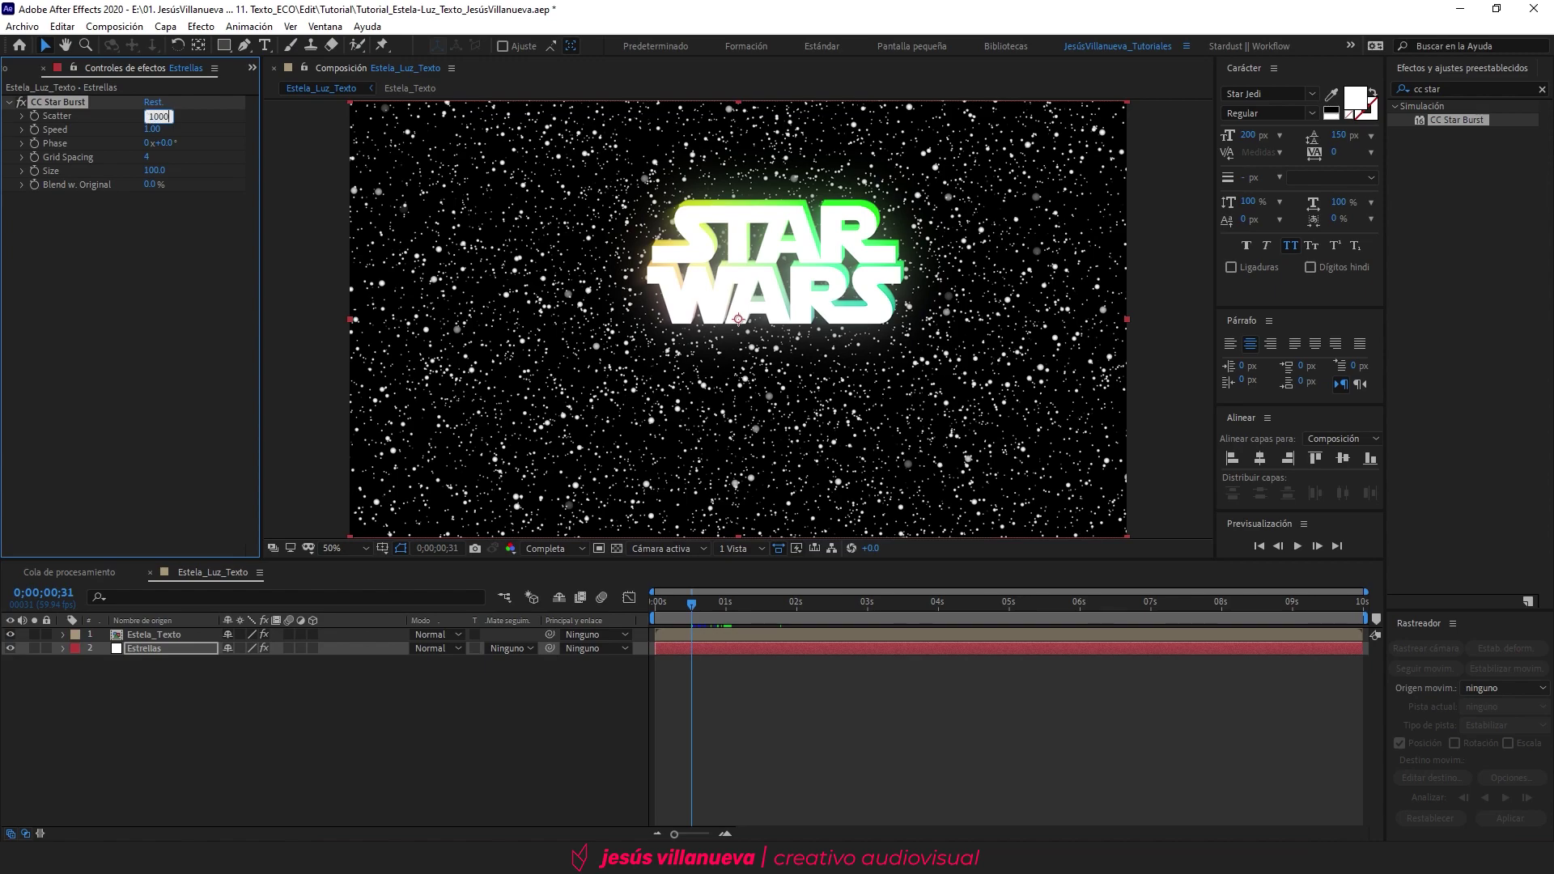
key("Return")
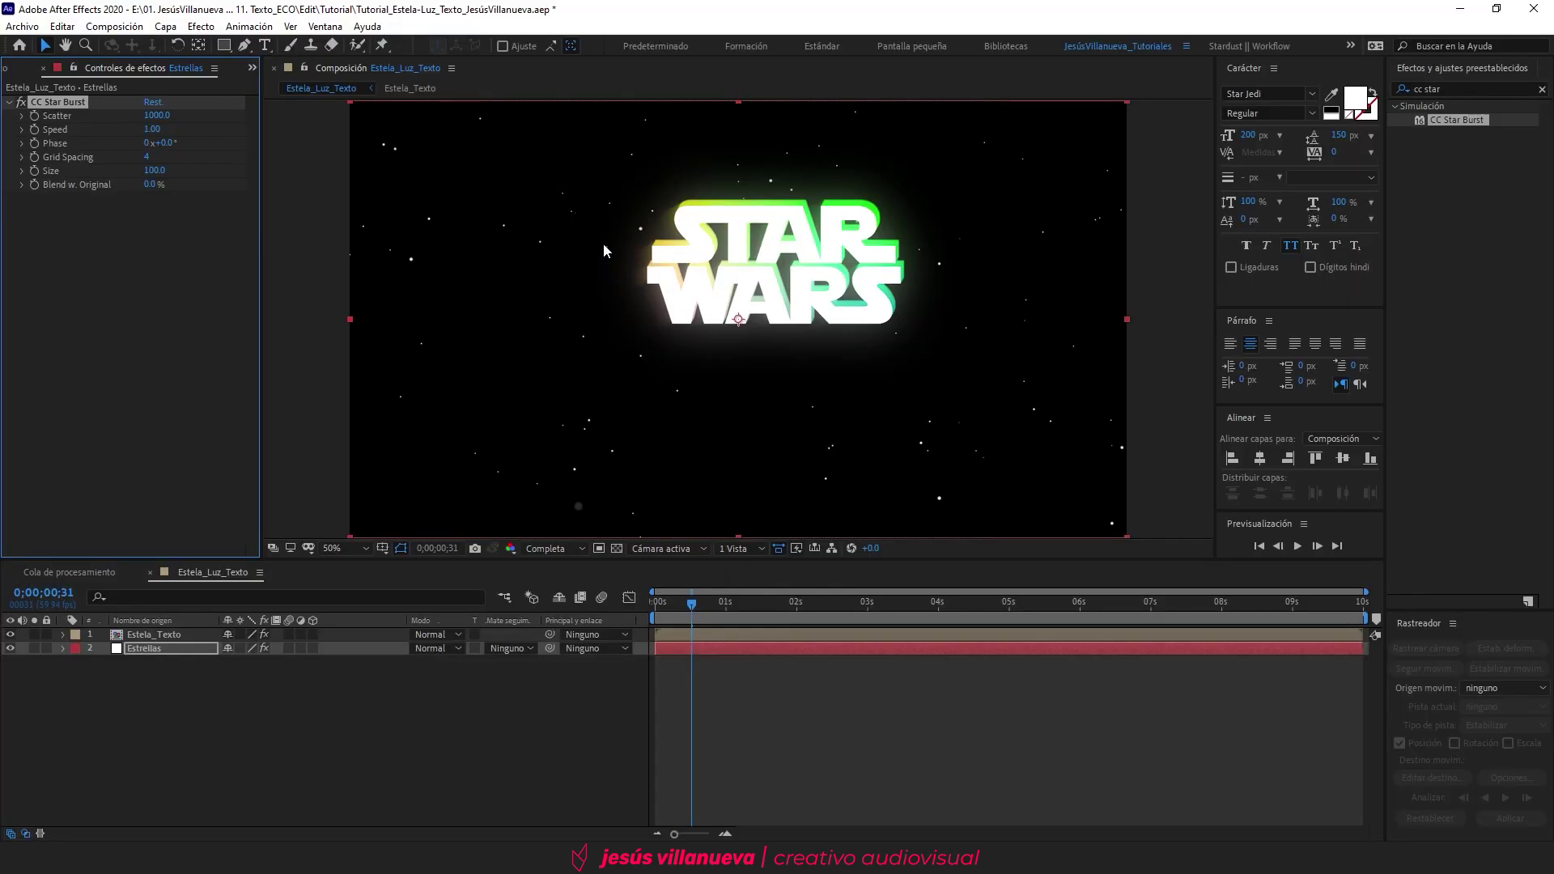
left_click(819, 784)
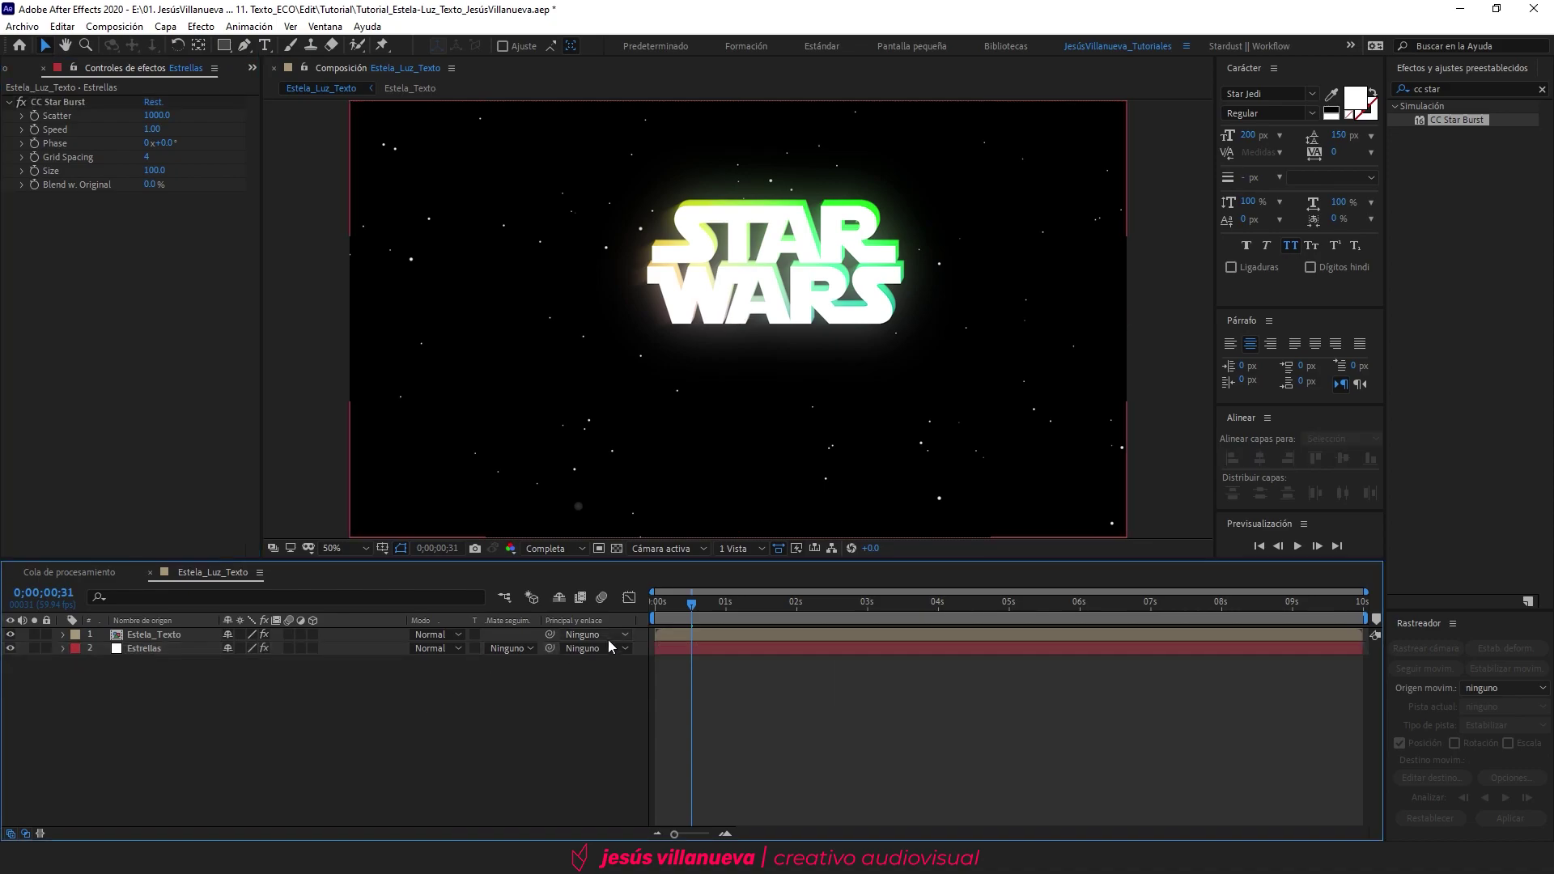
left_click_drag(672, 606, 581, 619)
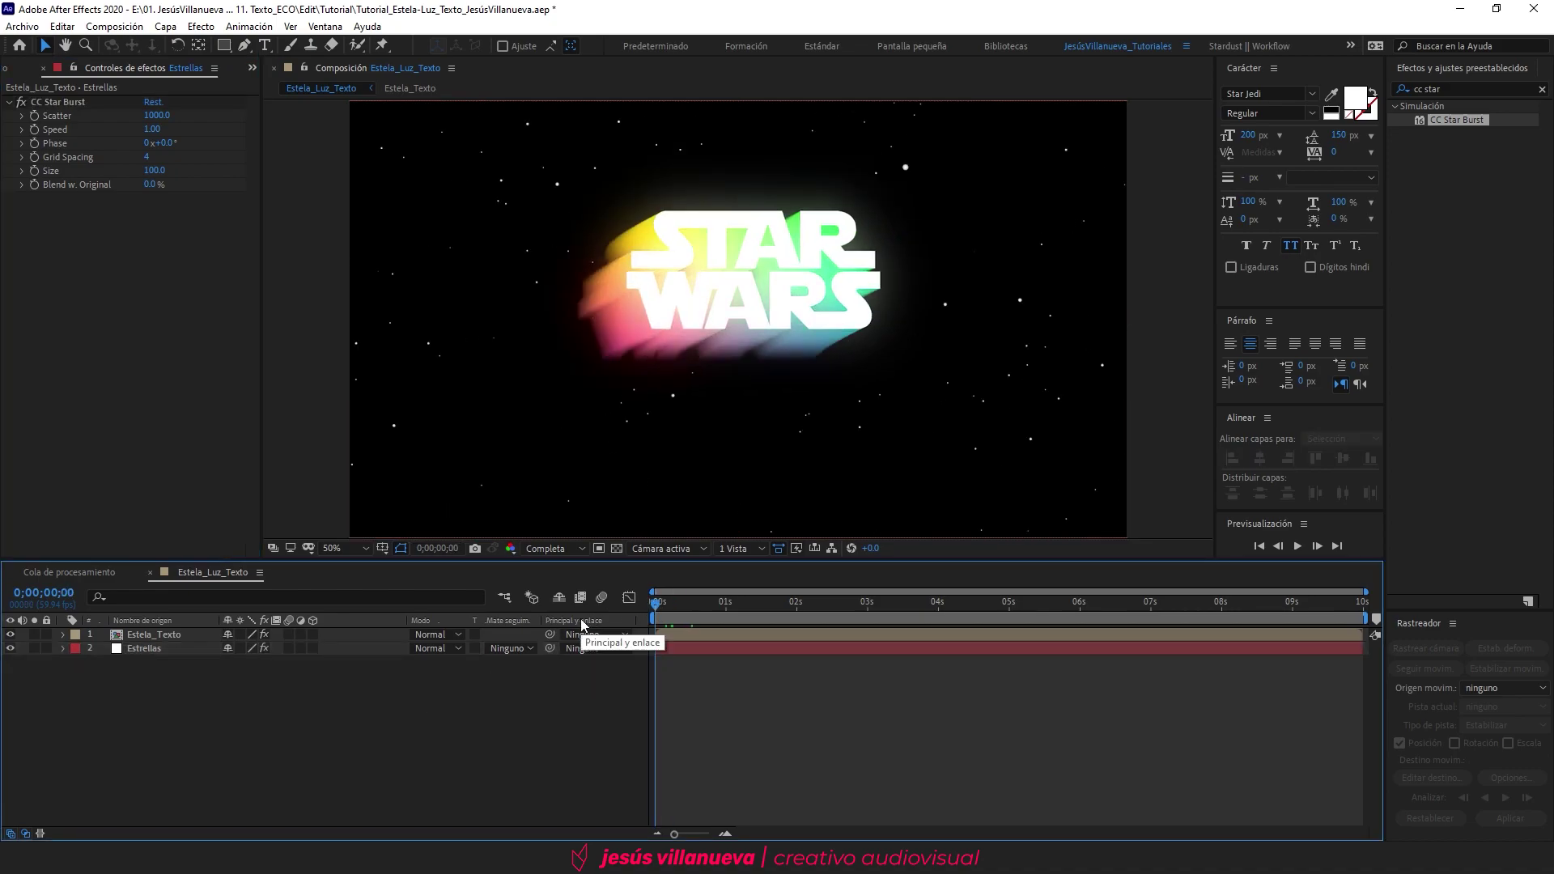
Save with Ctrl+S and play back the glowing STAR WARS title over the starfield
key("ctrl+s")
key("space")
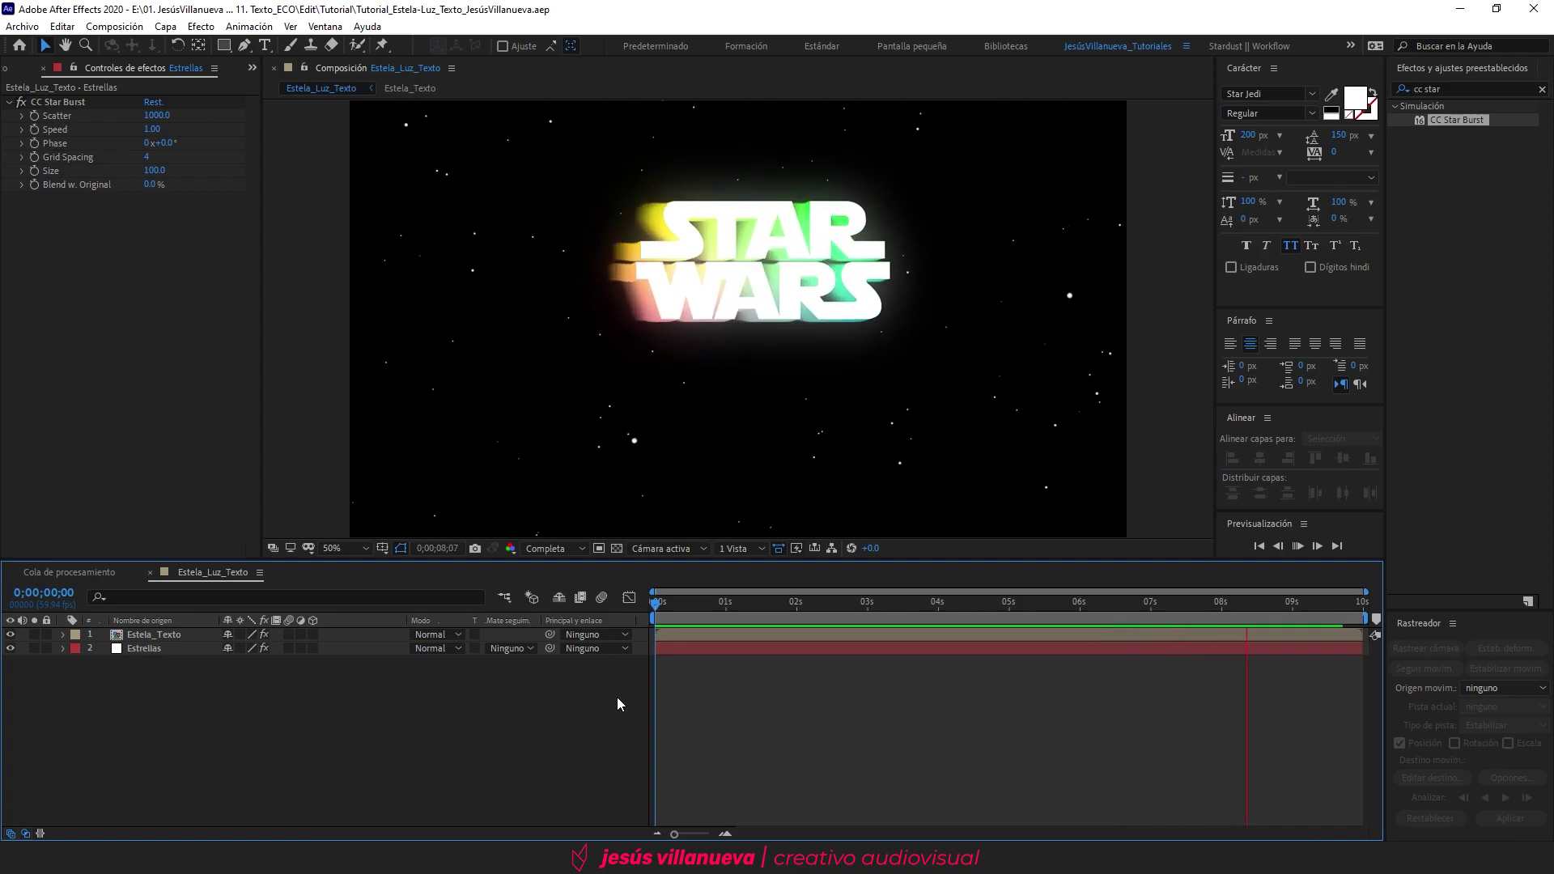
key("space")
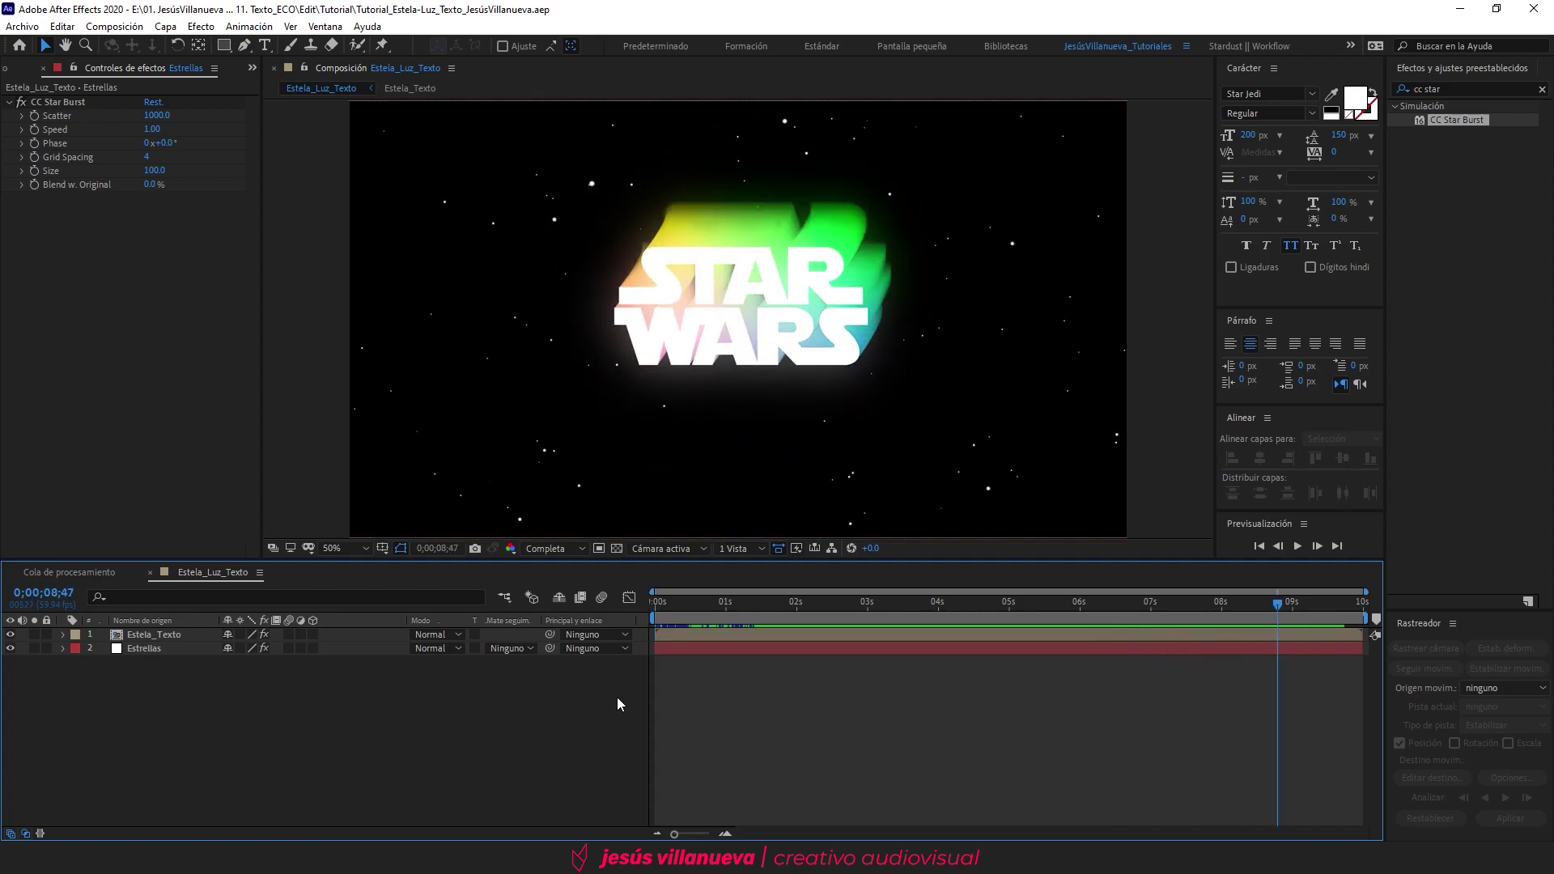